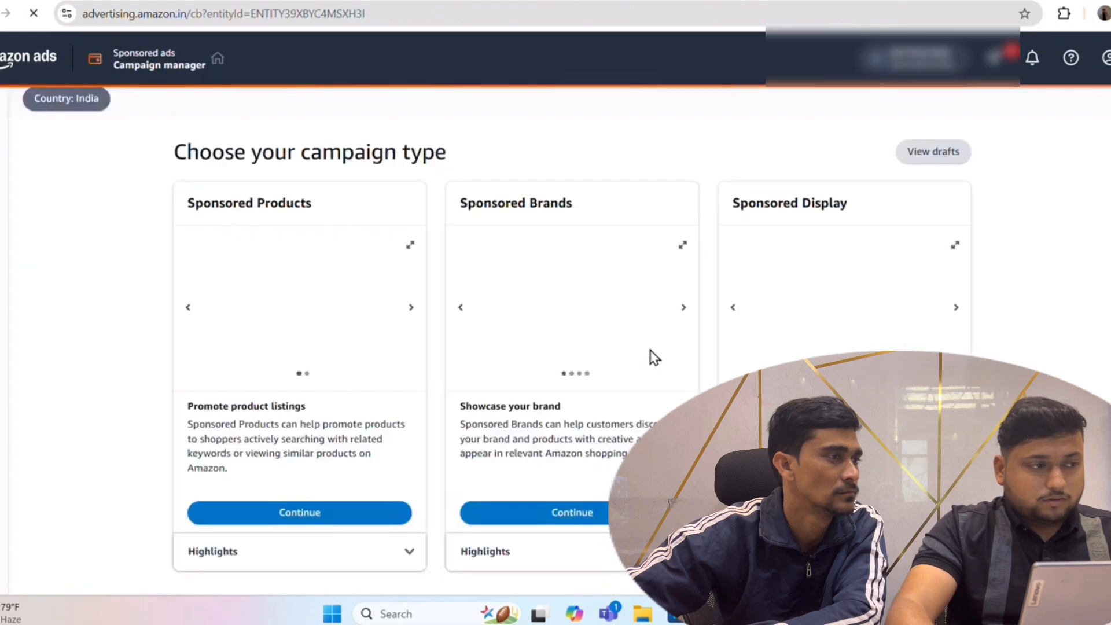
Review the available campaign types: Sponsored Products, Sponsored Brands and Sponsored Display.
drag(189, 209, 280, 210)
drag(467, 213, 610, 220)
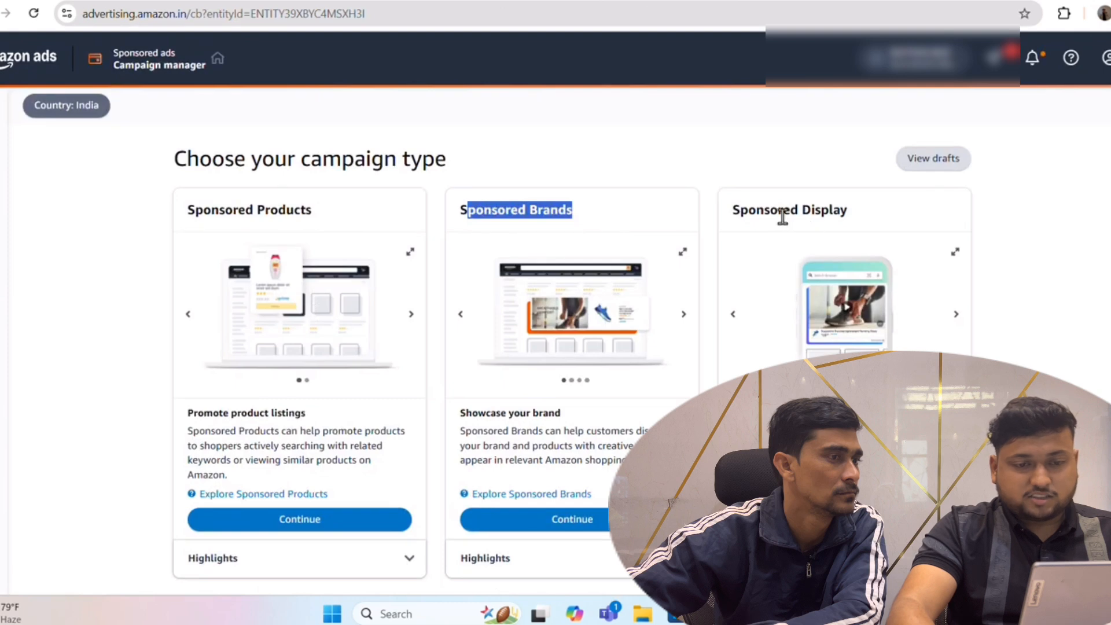
drag(768, 211, 901, 223)
click(900, 223)
drag(189, 211, 293, 211)
click(292, 213)
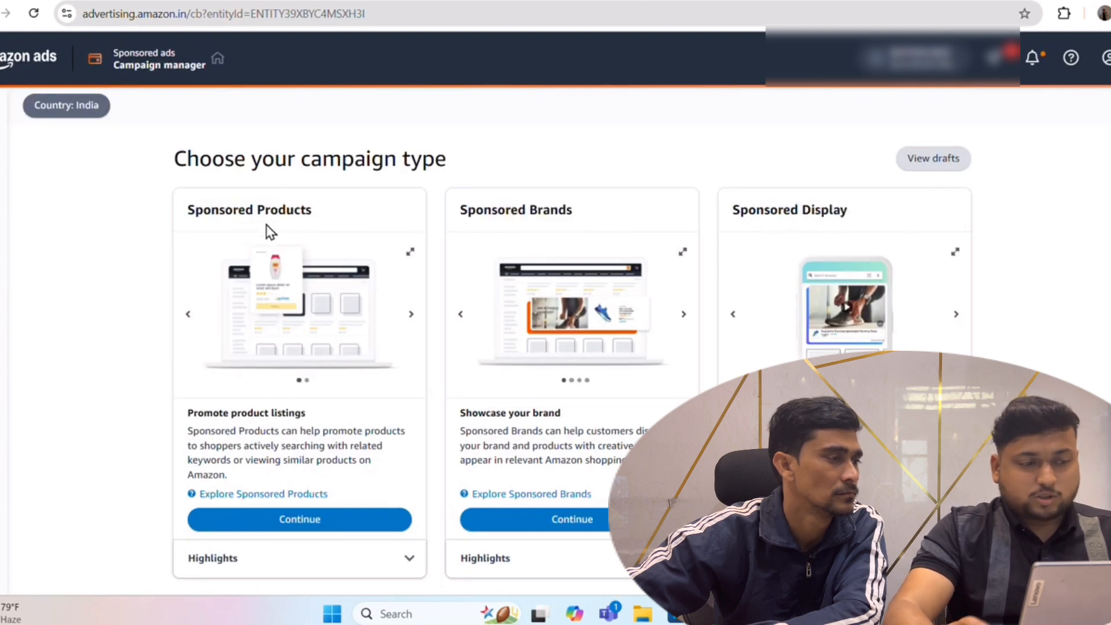
drag(220, 211, 264, 212)
click(338, 225)
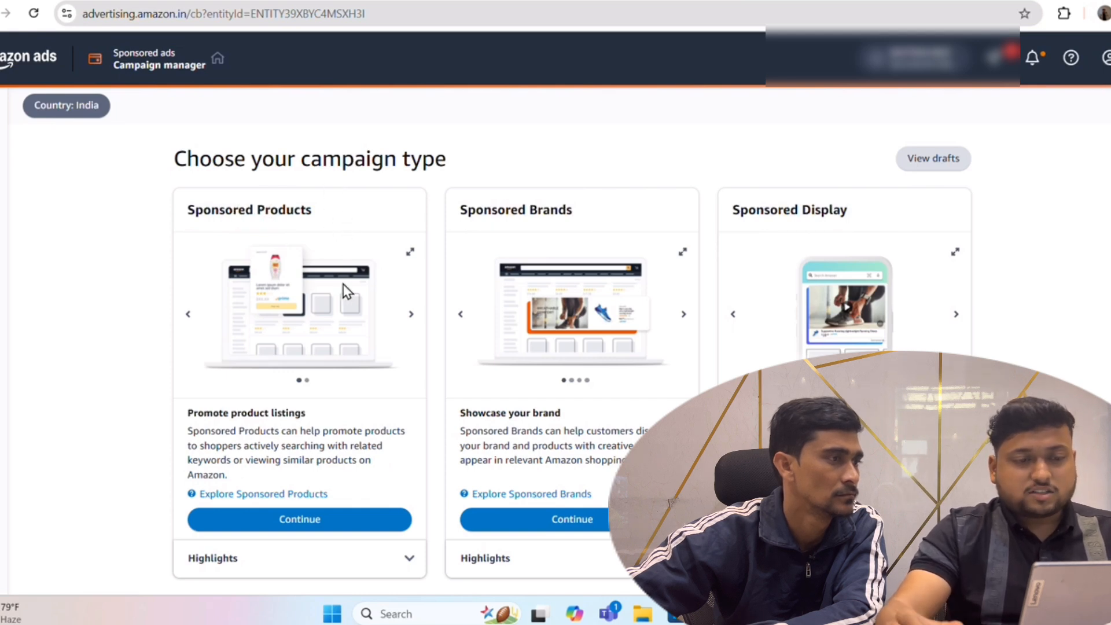
drag(475, 211, 627, 224)
click(628, 224)
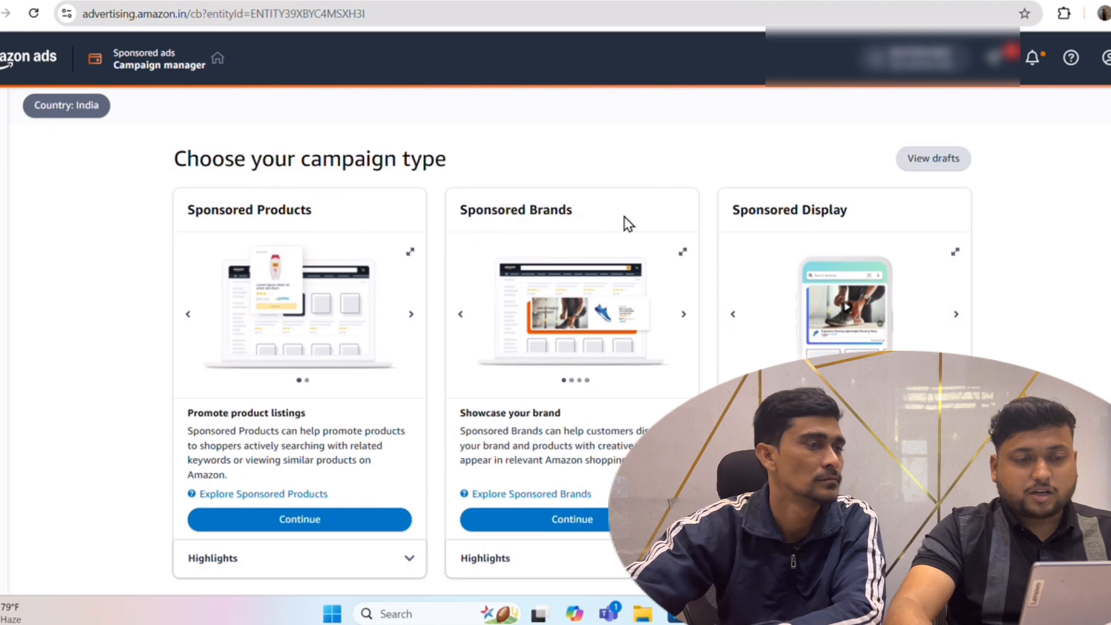
drag(547, 214, 597, 218)
click(472, 216)
drag(472, 216, 634, 213)
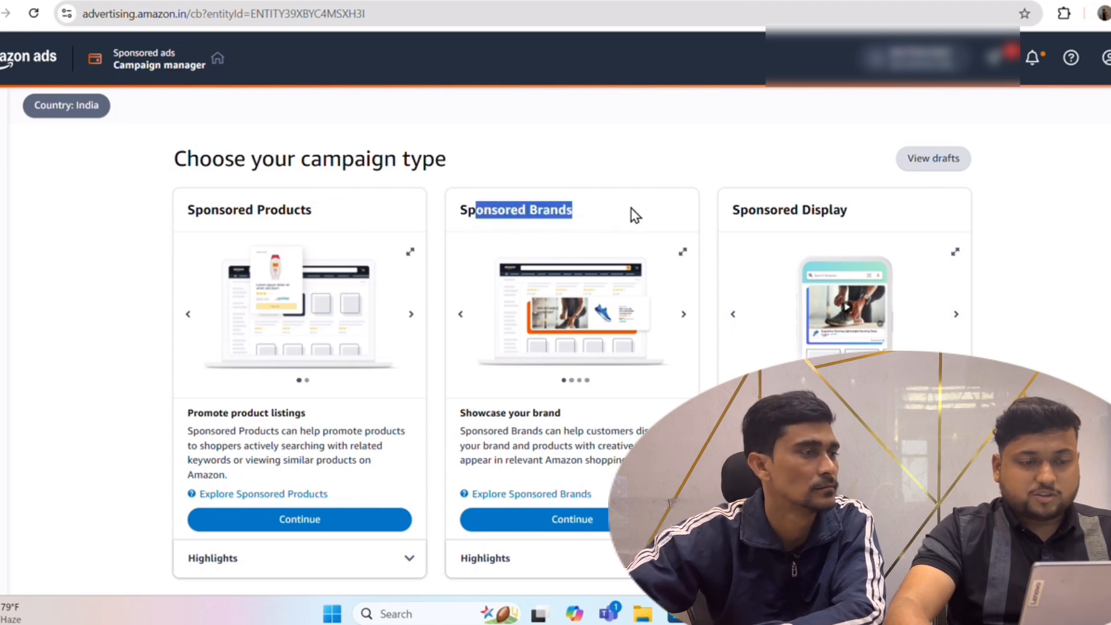
click(635, 214)
drag(759, 211, 860, 219)
click(855, 212)
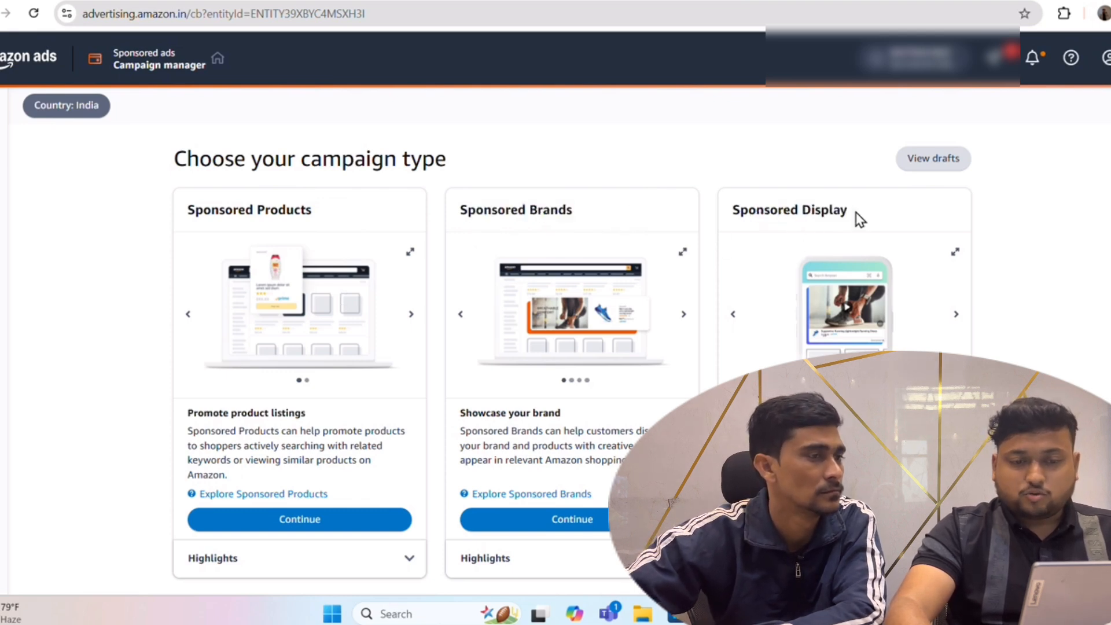
drag(756, 217, 875, 214)
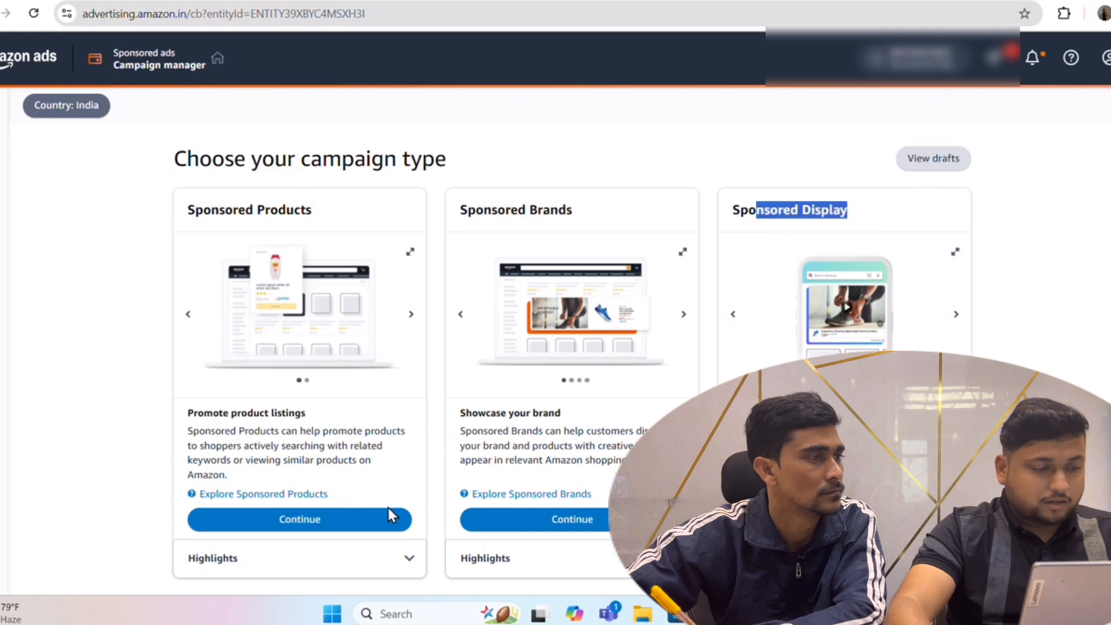
Start a new Sponsored Products campaign and check its ad group name.
click(323, 529)
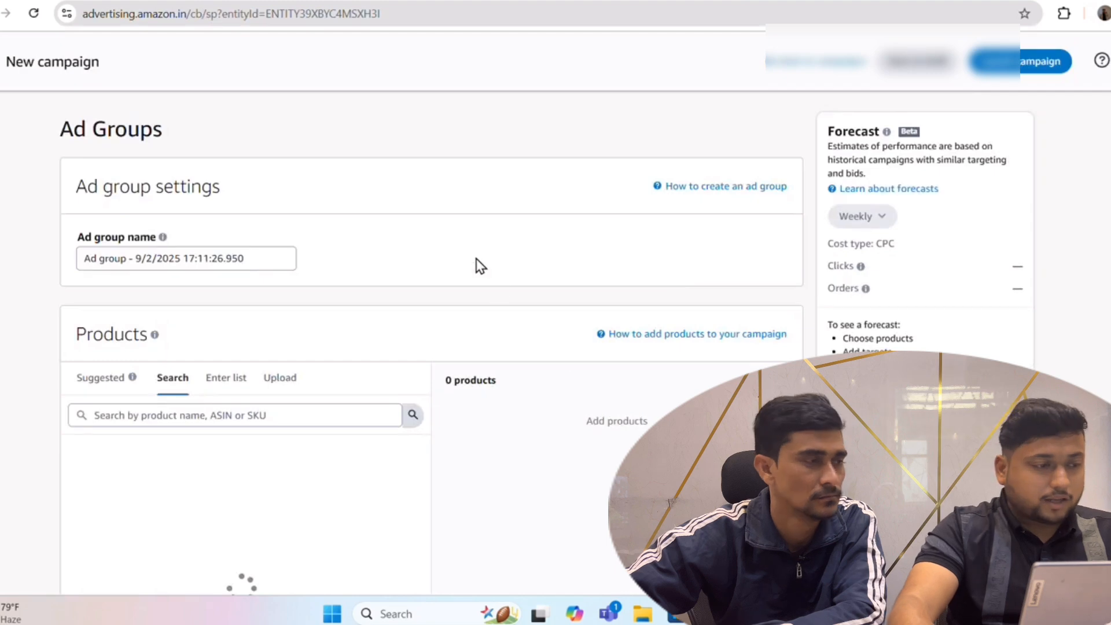
scroll(748, 324, down, 3)
scroll(737, 230, up, 3)
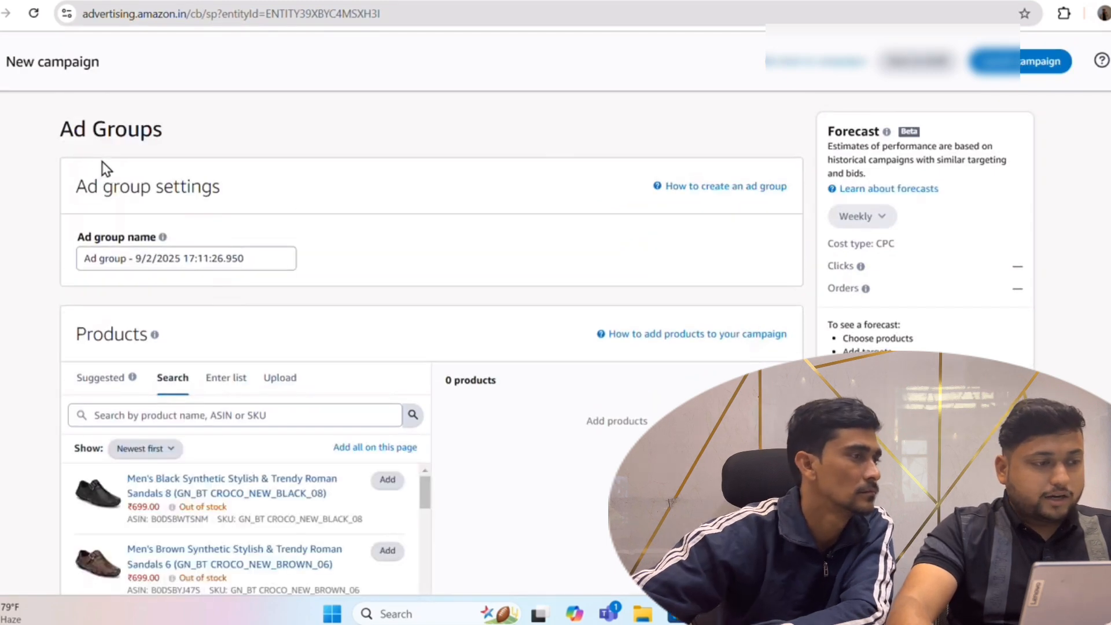
drag(81, 238, 383, 234)
click(383, 225)
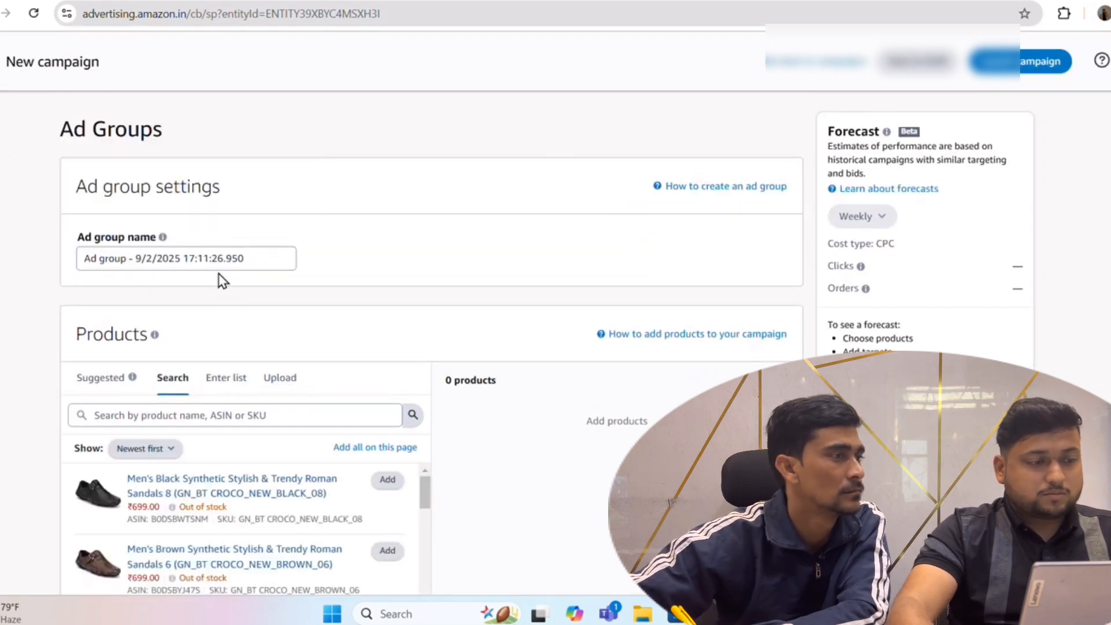
triple_click(235, 258)
click(449, 217)
Add the Roman Sandals in Black size 8, Brown size 6 and Tan size 8 to the ad group's products.
scroll(455, 219, down, 1)
scroll(457, 225, down, 2)
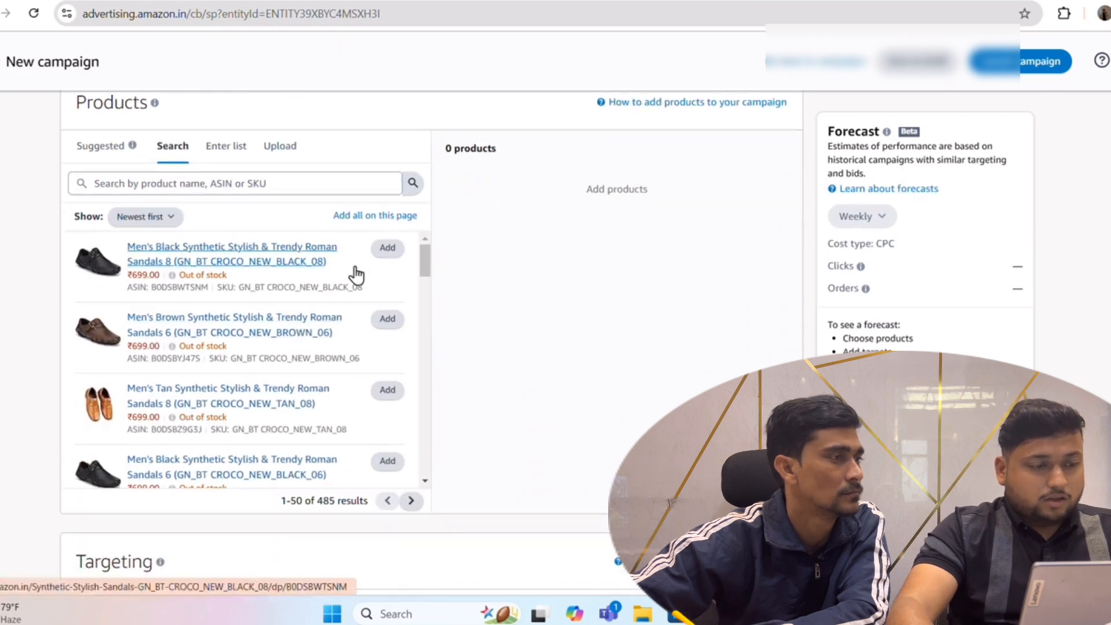
scroll(365, 325, down, 1)
scroll(374, 321, up, 1)
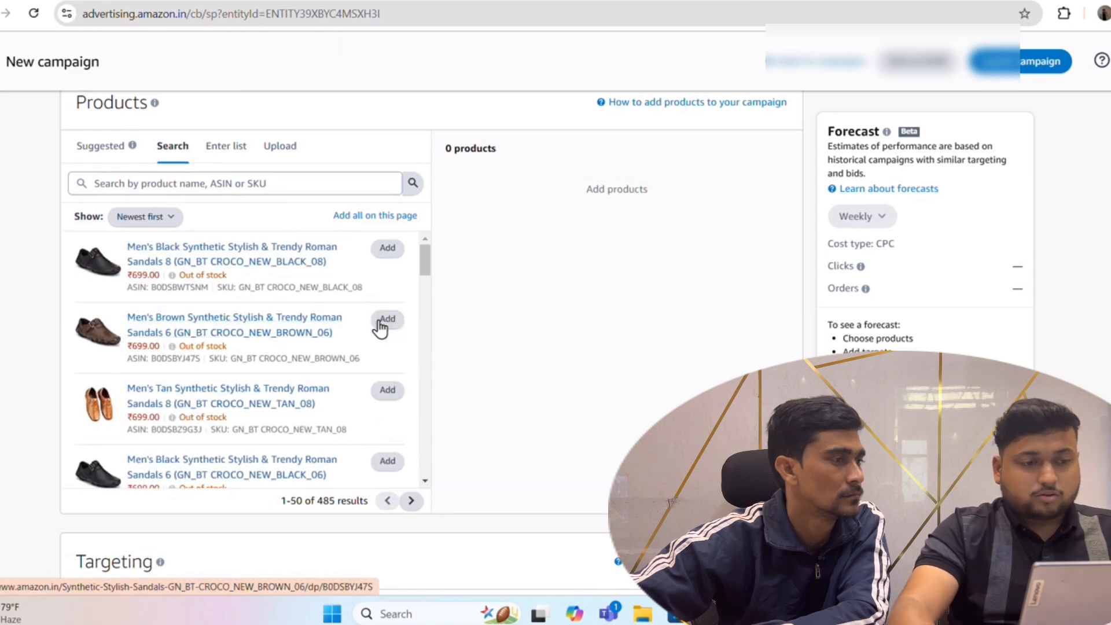
click(392, 252)
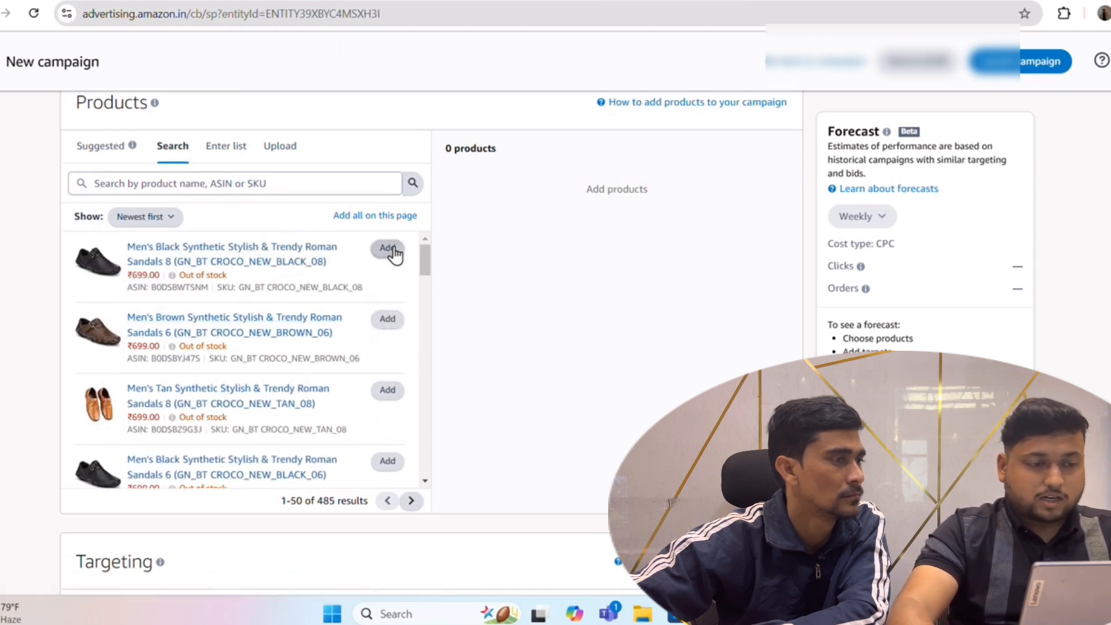
click(385, 331)
click(387, 414)
scroll(382, 371, down, 3)
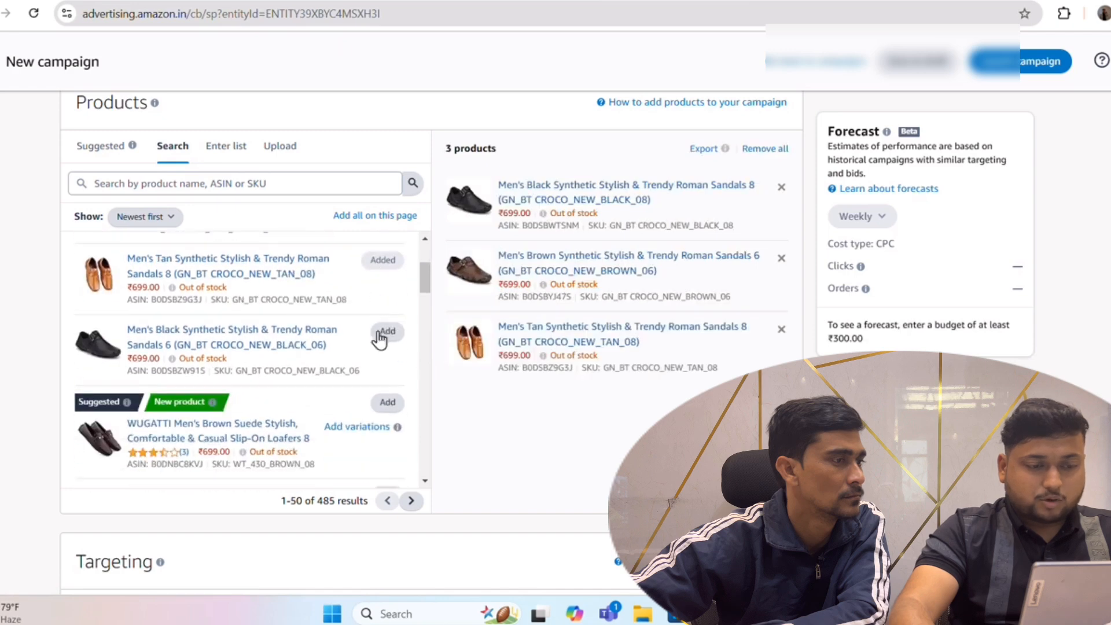
Examine the automatic and manual targeting options and the suggested range for the default bid.
scroll(632, 285, down, 4)
scroll(717, 272, down, 3)
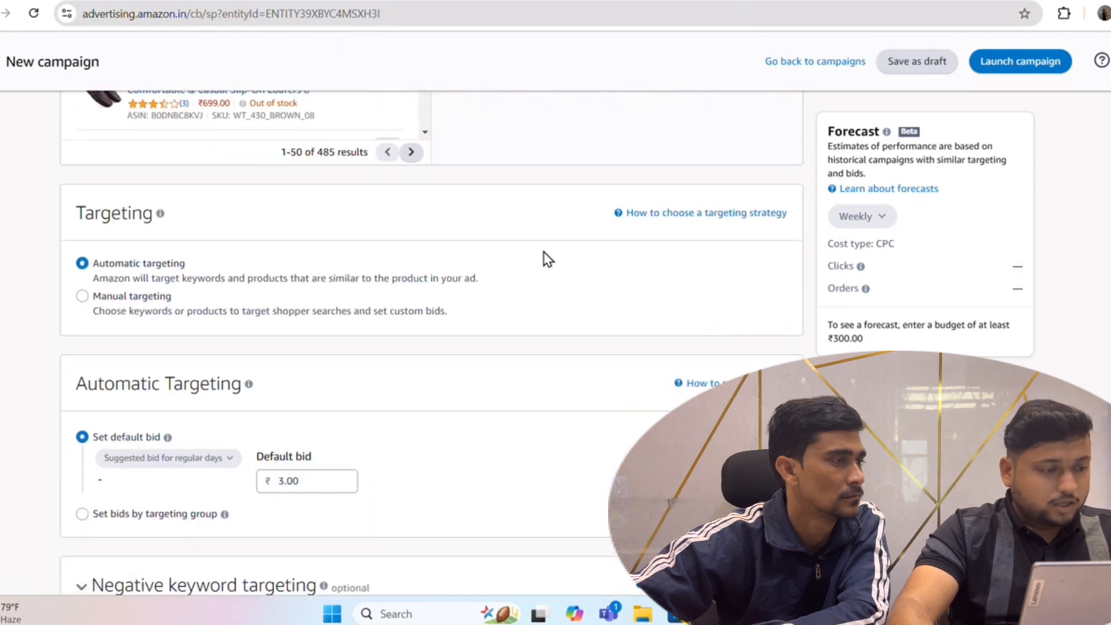
drag(81, 168, 220, 179)
click(306, 224)
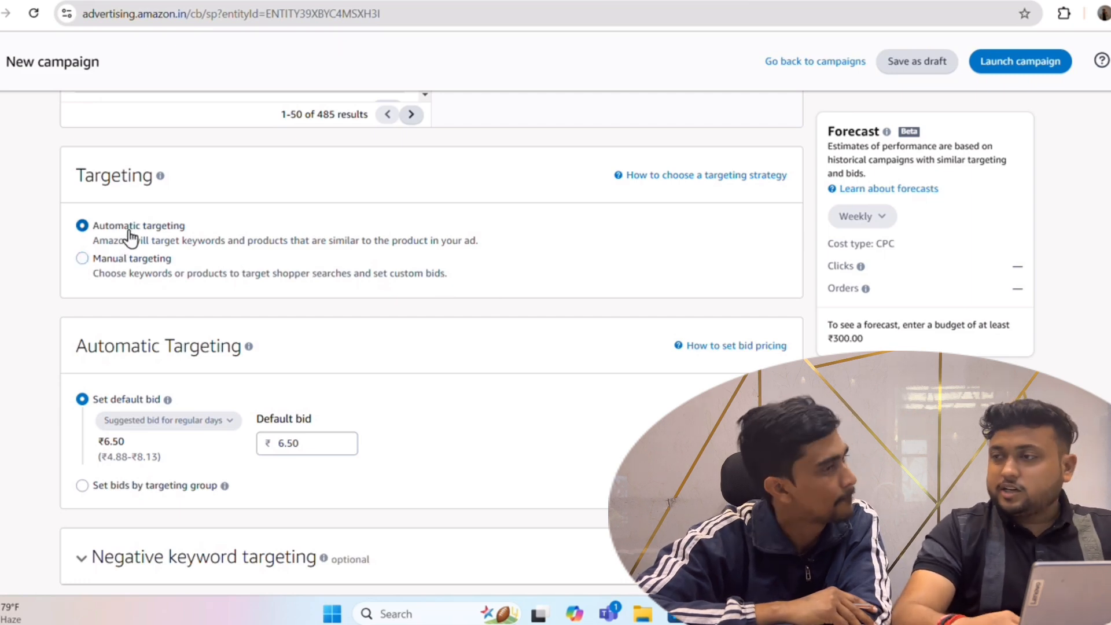
scroll(172, 214, down, 2)
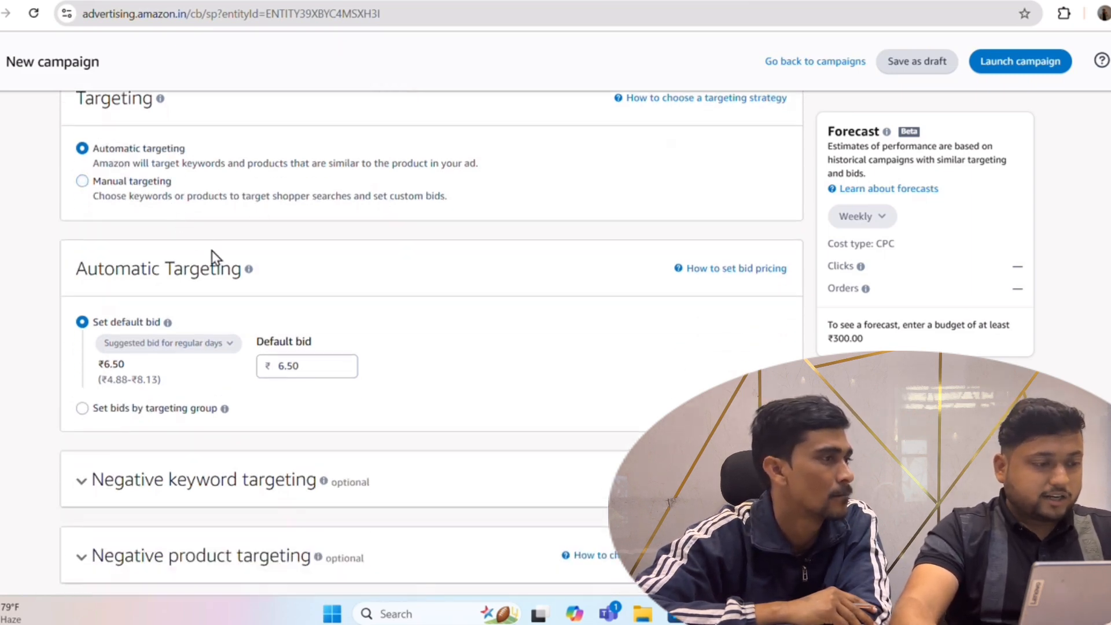
scroll(197, 251, down, 2)
click(167, 245)
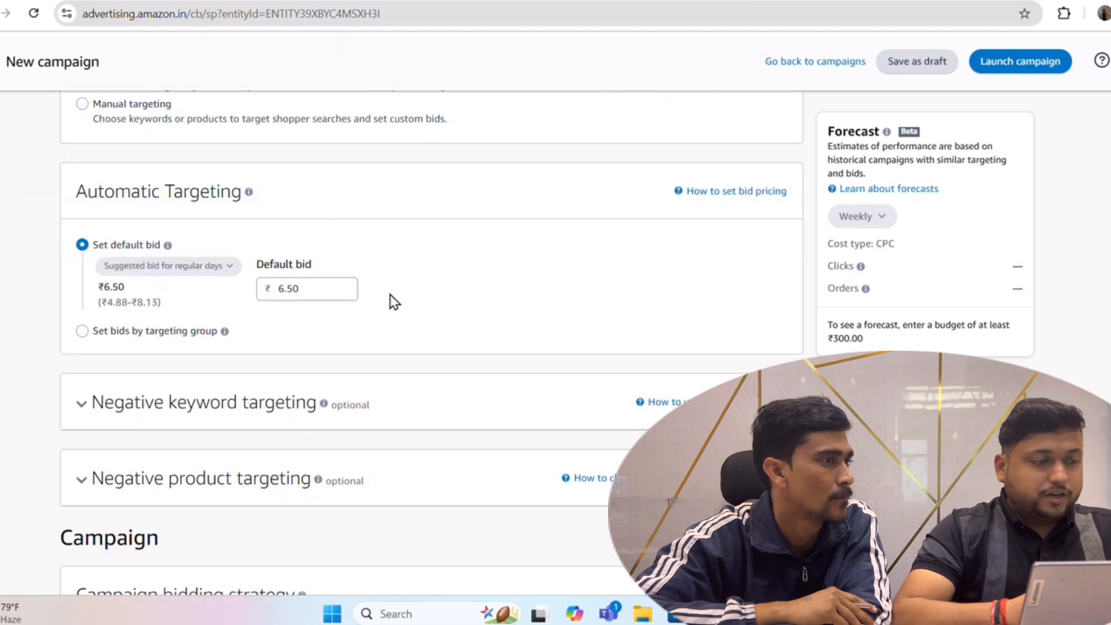
drag(99, 302, 147, 300)
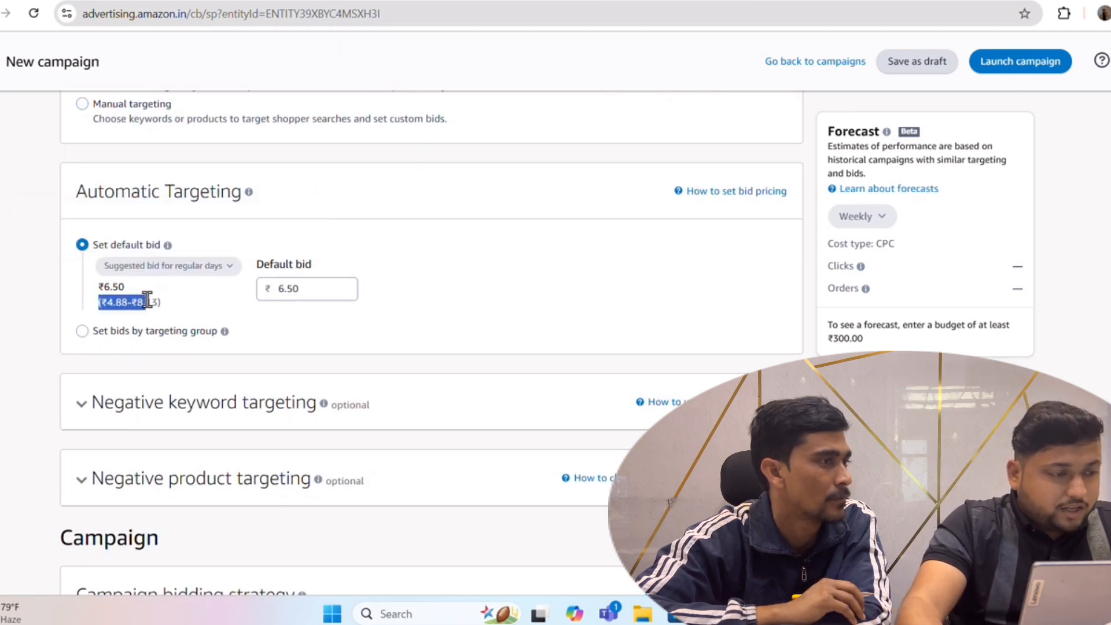
click(173, 309)
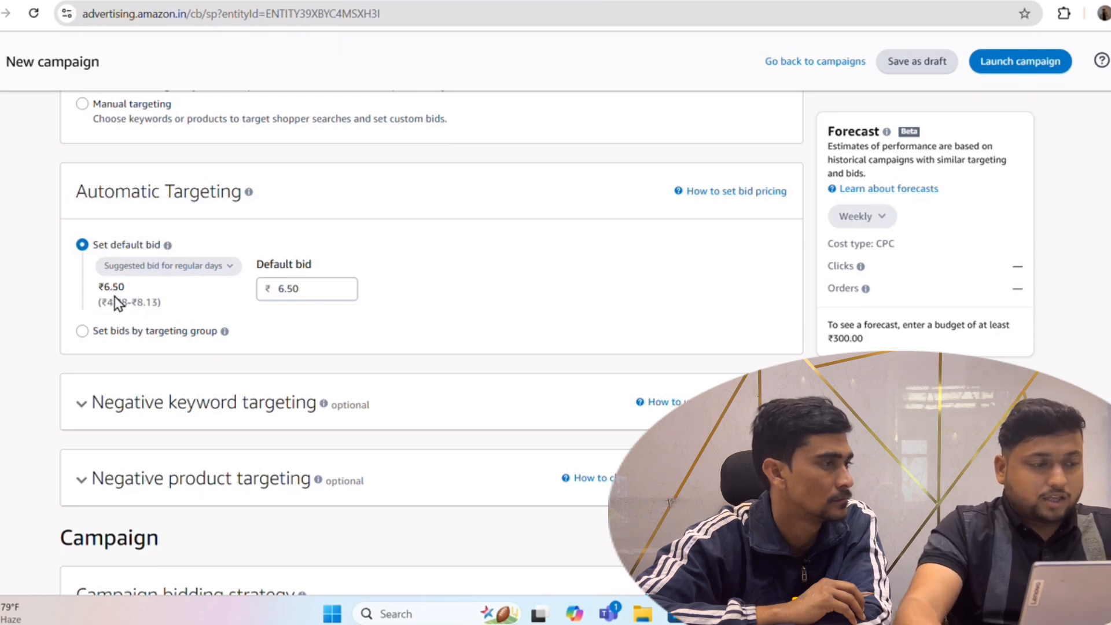
drag(116, 302, 164, 297)
click(181, 310)
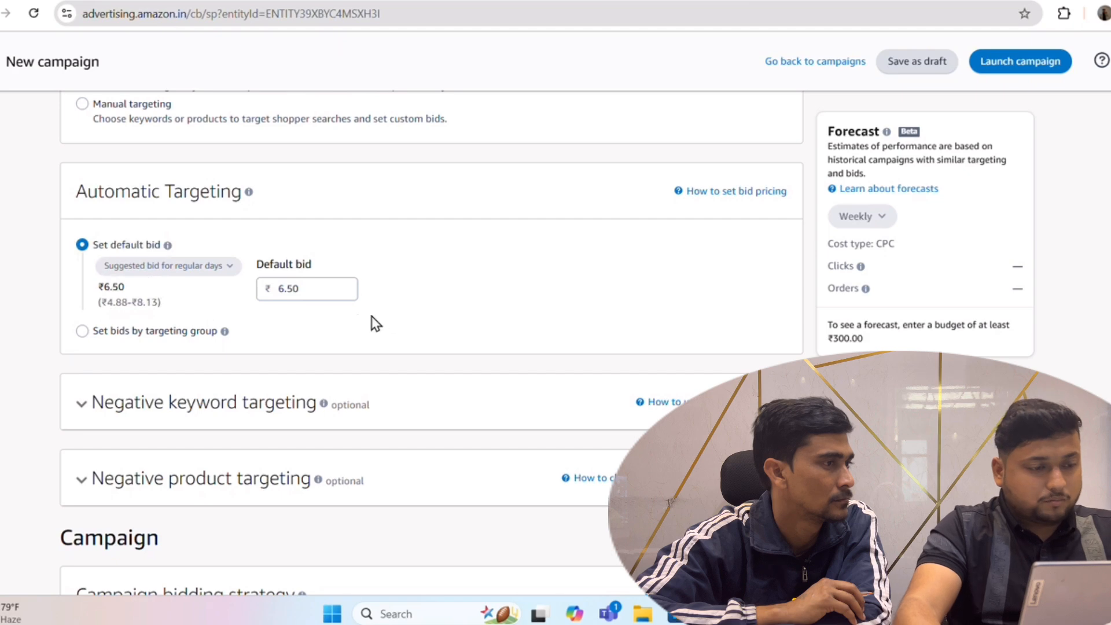
Set the automatic targeting default bid to ₹3.
double_click(286, 290)
key(BackSpace)
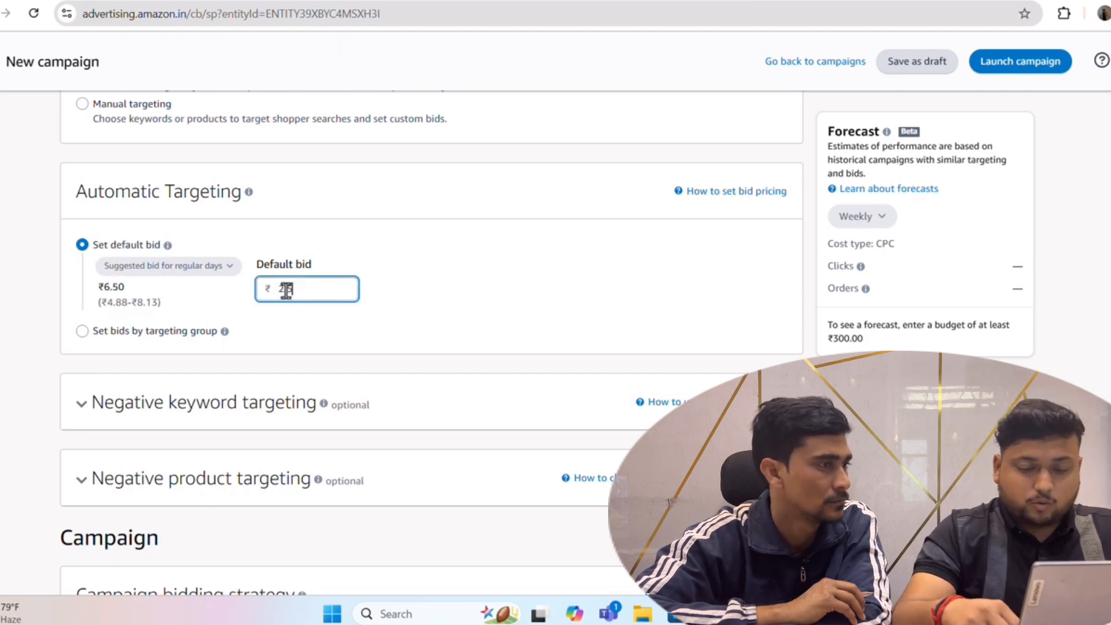
text(3)
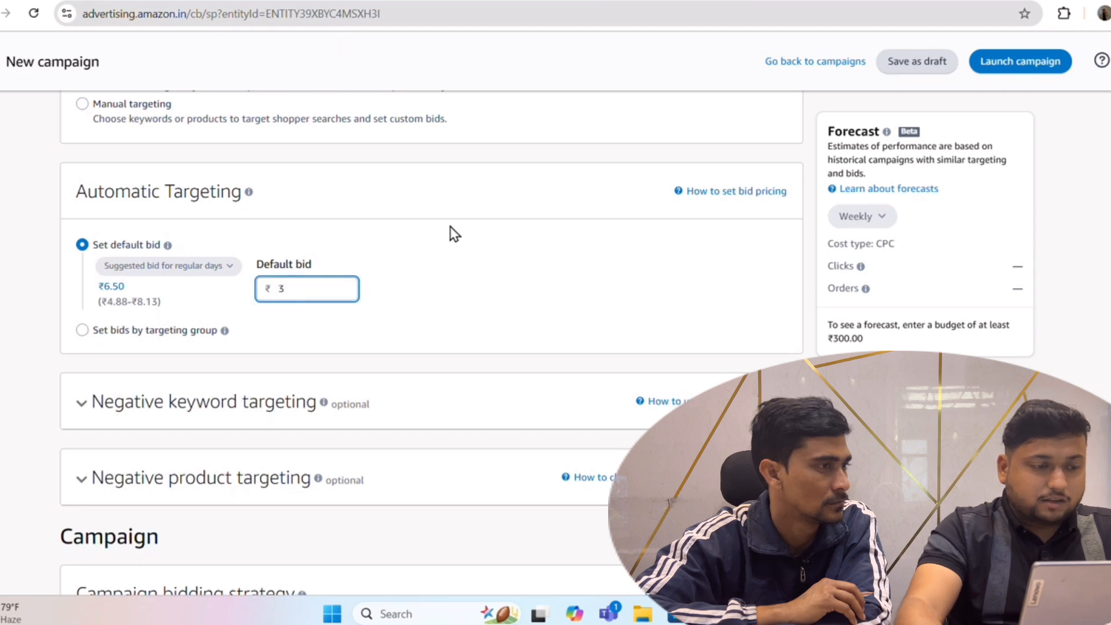
click(449, 233)
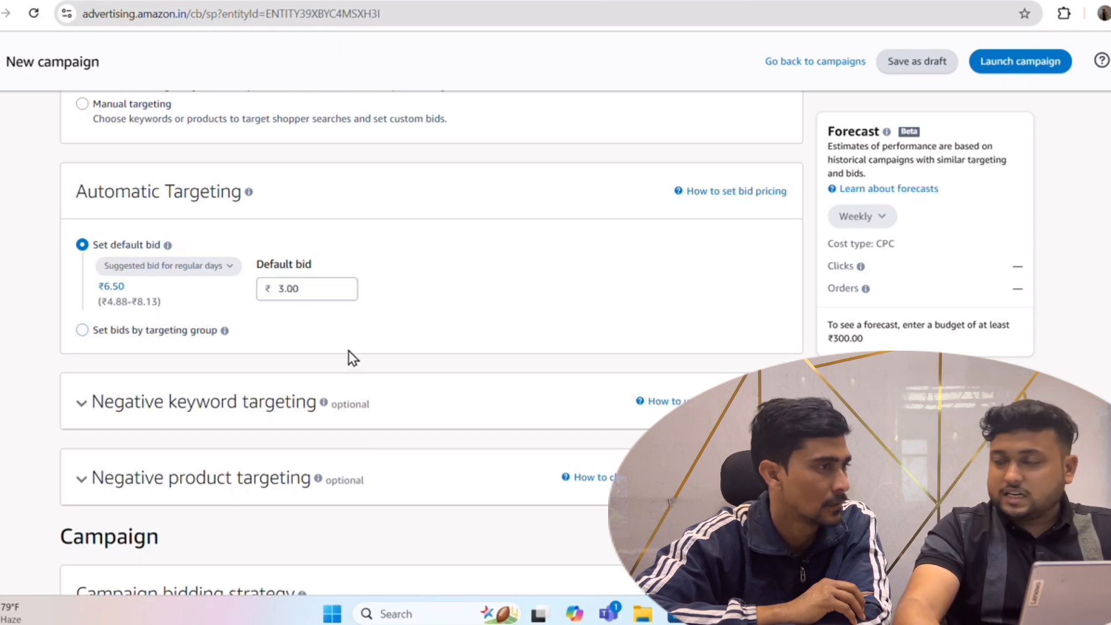
Set the automatic targeting default bid to ₹1.
scroll(341, 329, down, 1)
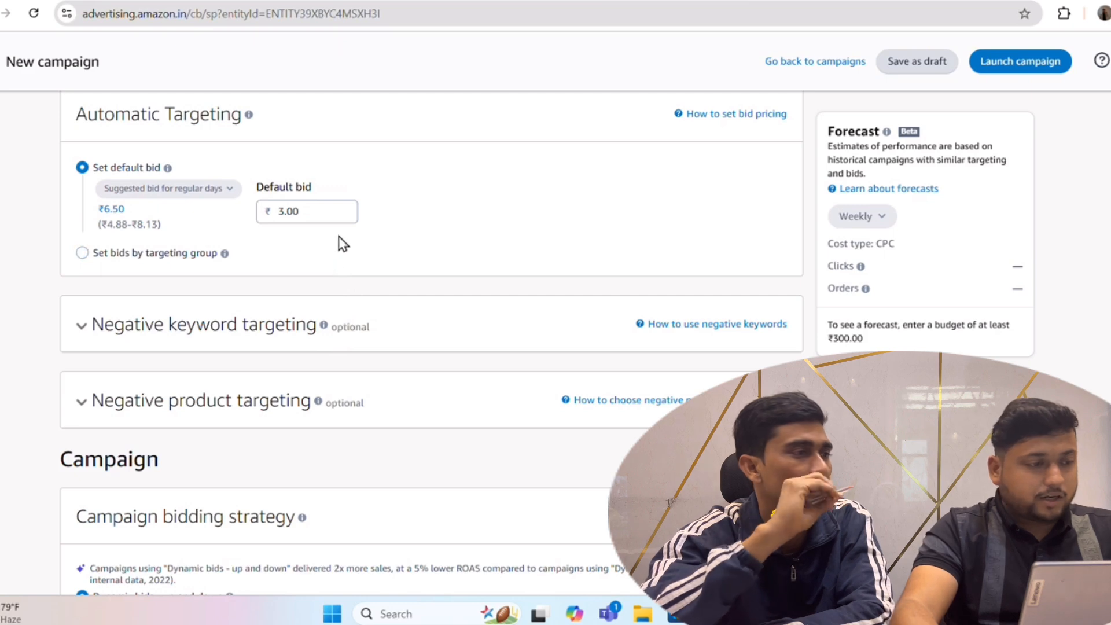
scroll(249, 224, down, 1)
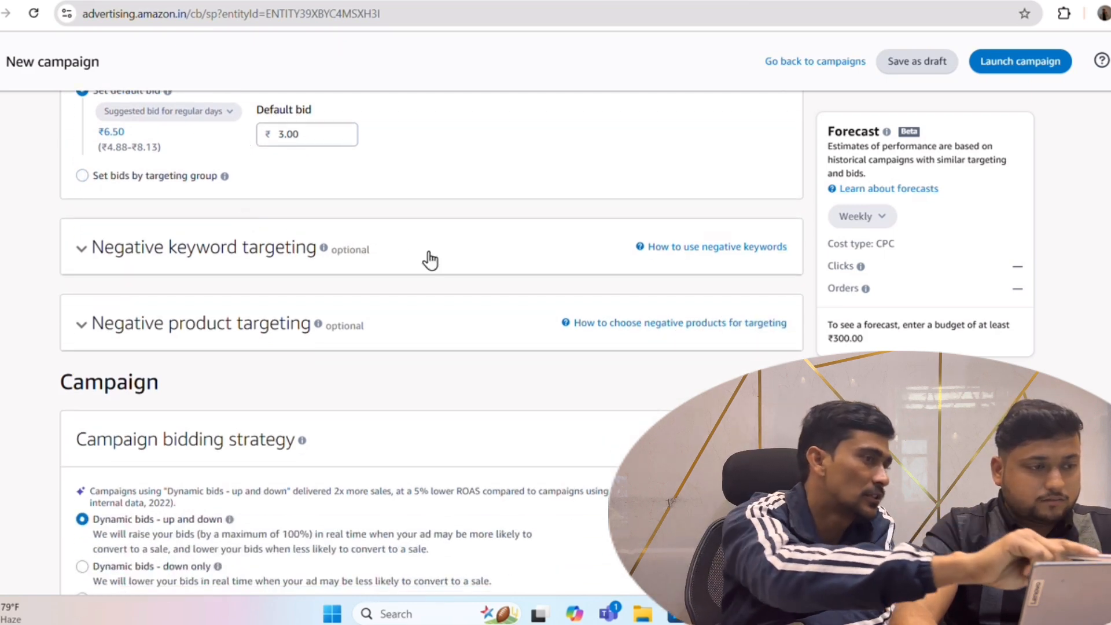
scroll(412, 221, up, 1)
scroll(409, 214, up, 1)
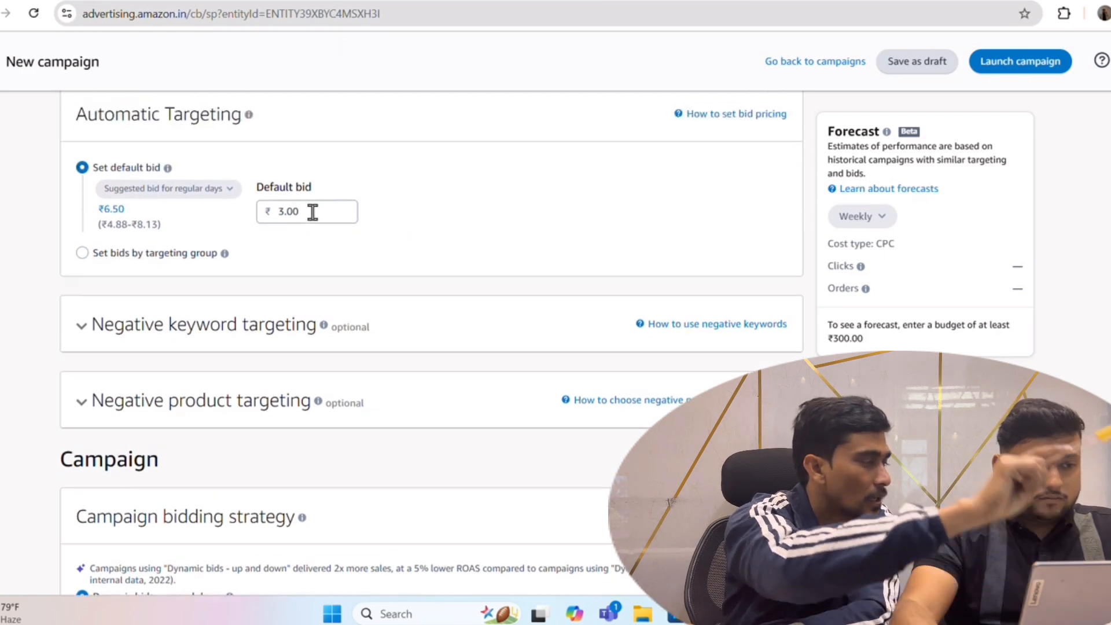
click(297, 212)
double_click(296, 212)
text(1)
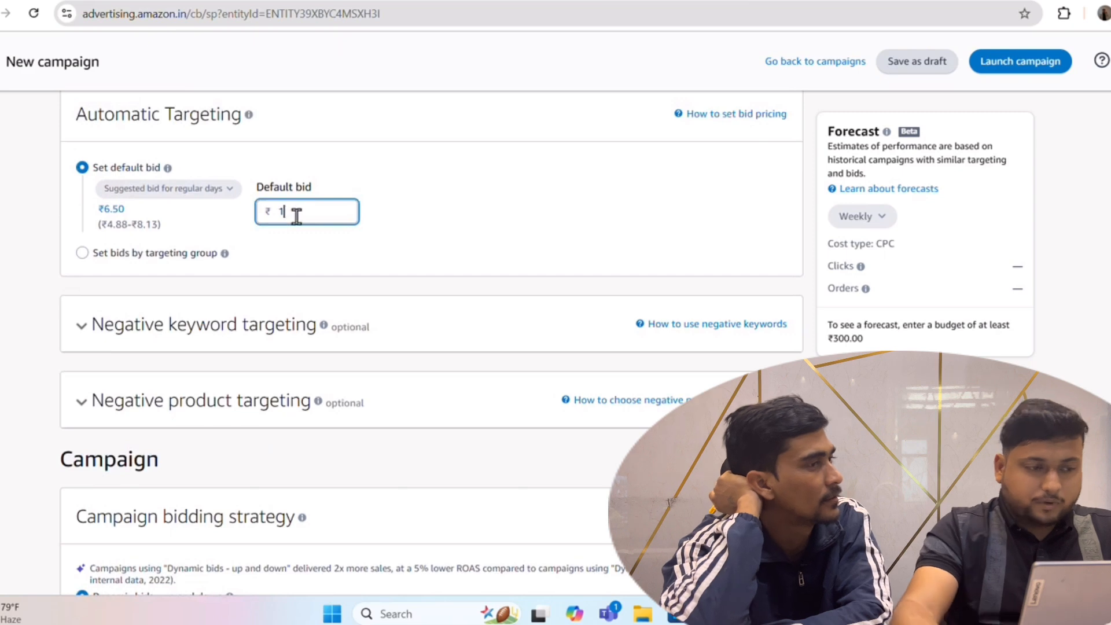
click(384, 212)
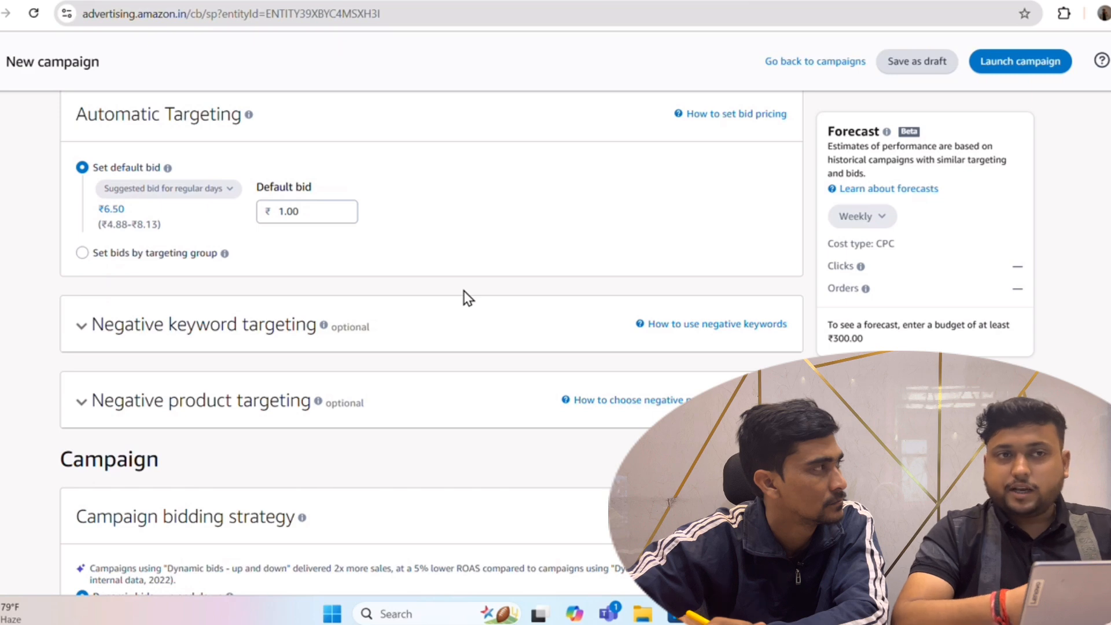
Inspect the bids by targeting group and switch back to a single default bid.
click(285, 211)
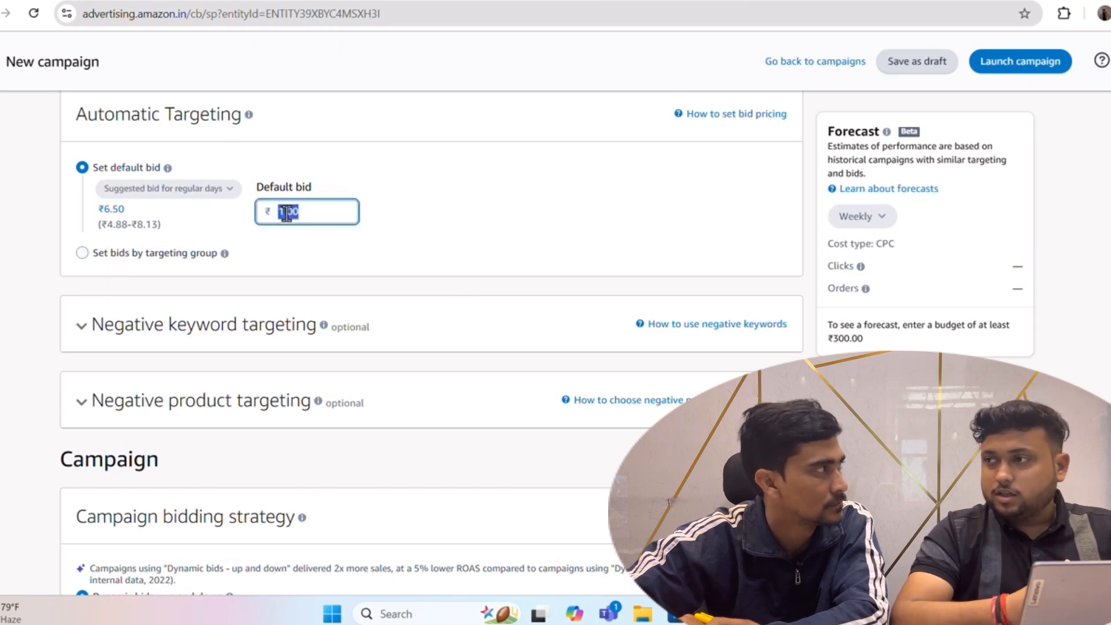
text(1)
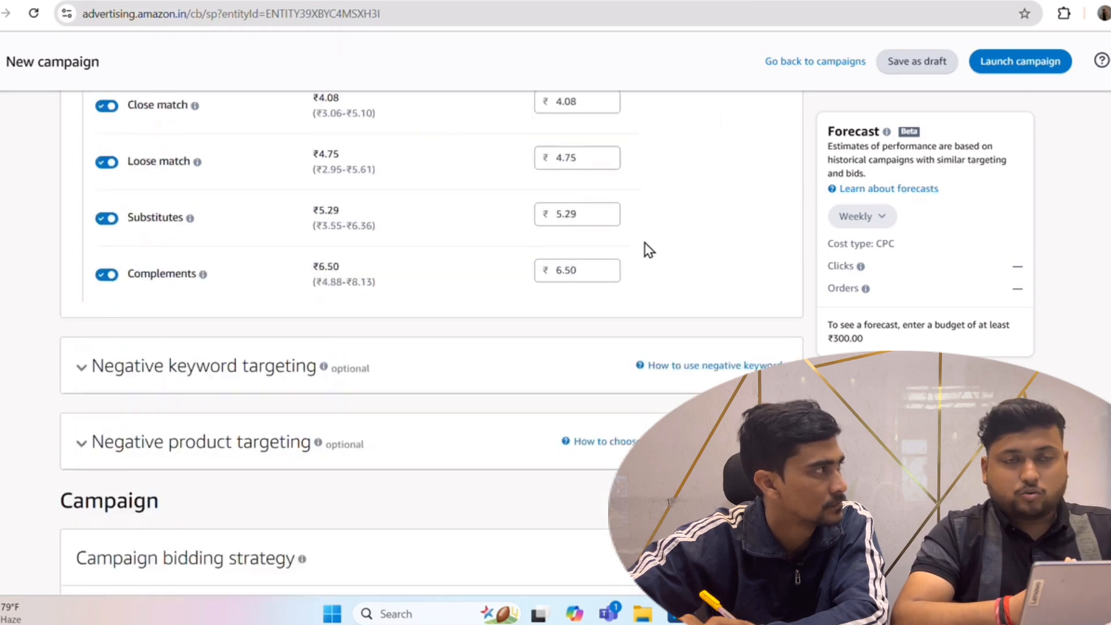
scroll(630, 305, up, 3)
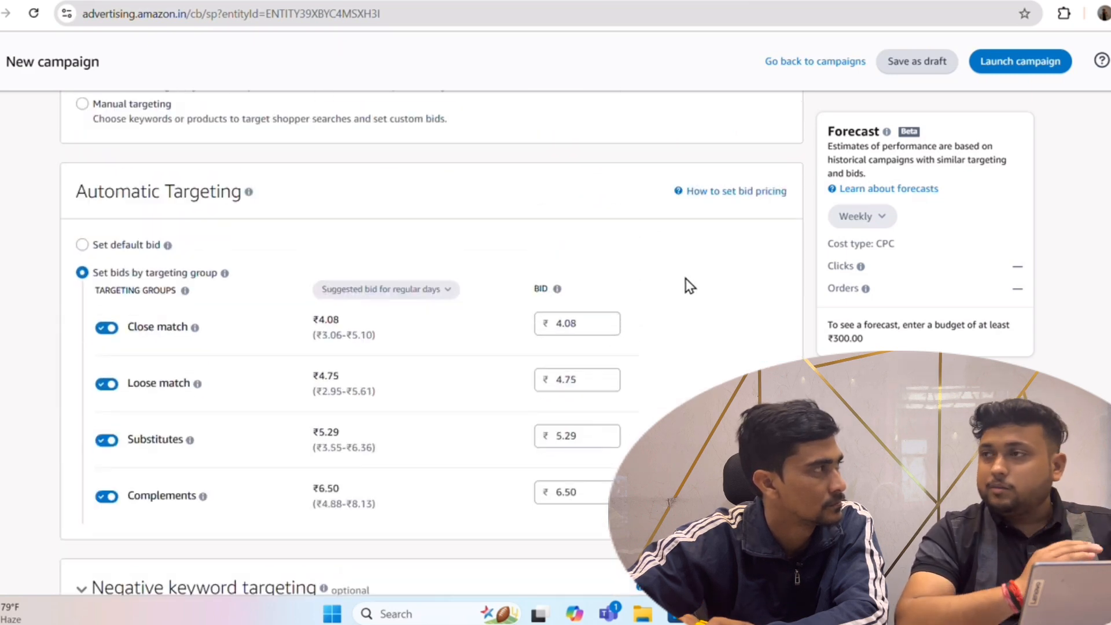
click(142, 246)
Expand the optional negative keyword targeting section and look over its match types and keyword entry area.
scroll(513, 244, down, 1)
scroll(512, 245, down, 3)
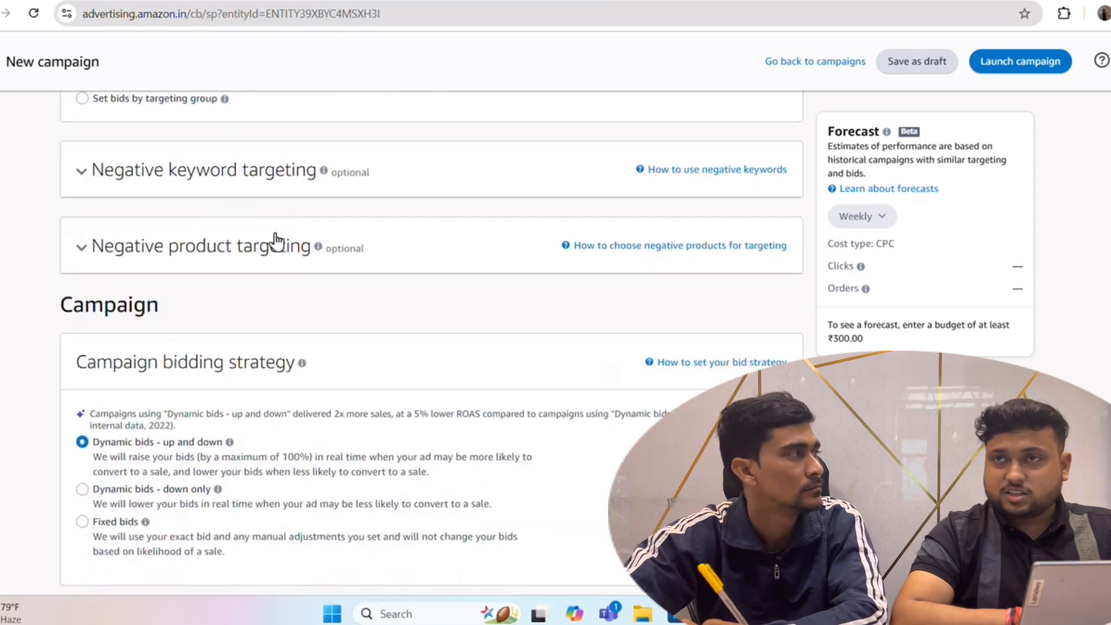
click(191, 175)
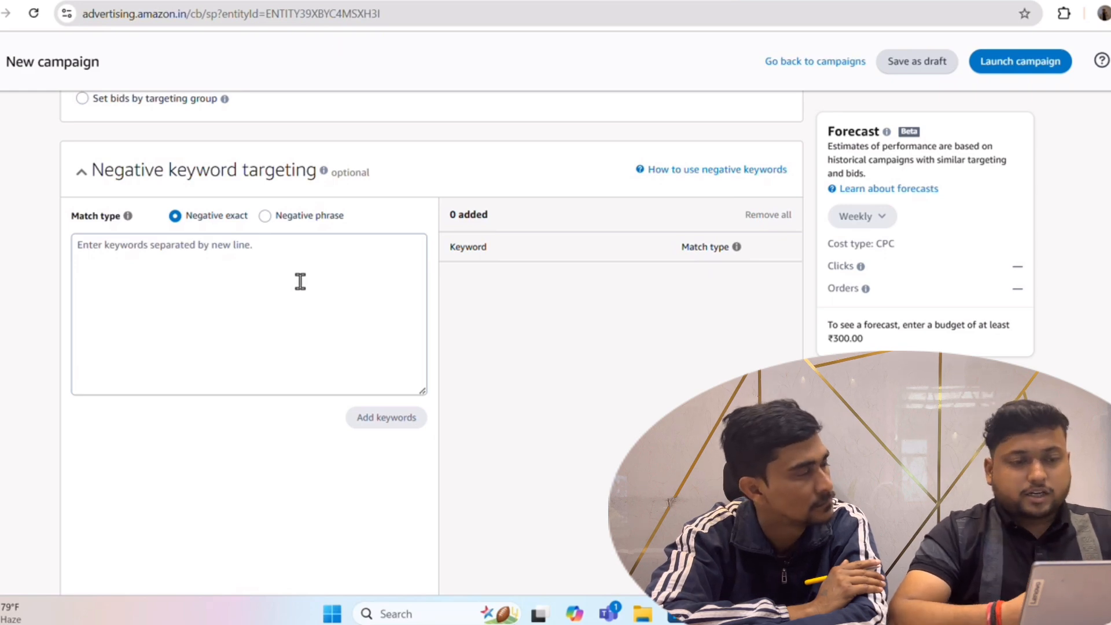
scroll(295, 278, down, 9)
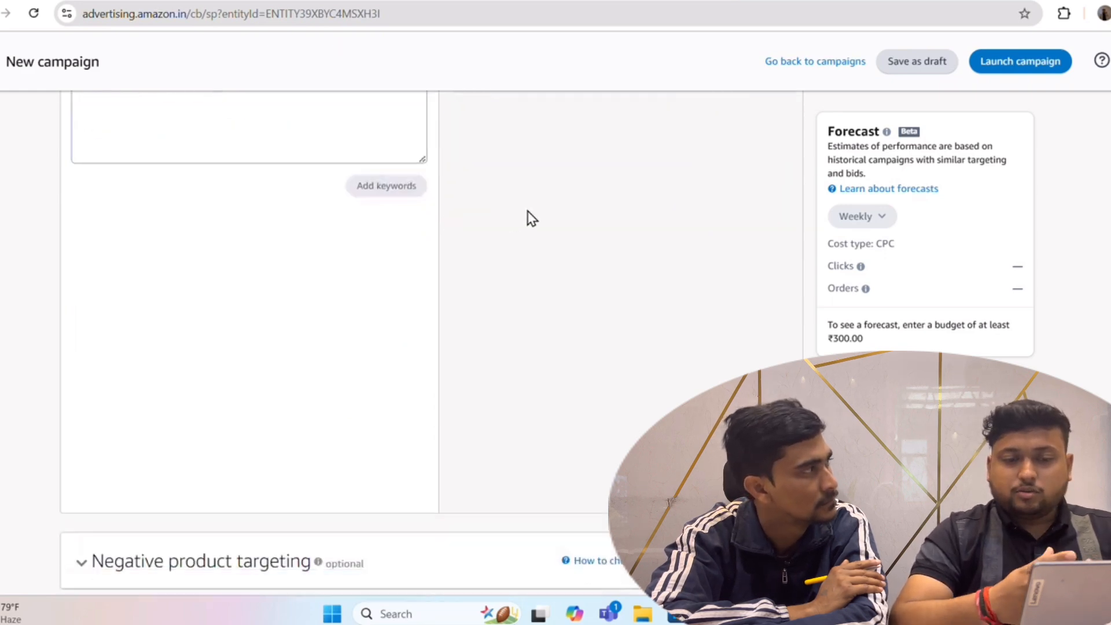
Expand the optional negative product targeting section.
scroll(238, 188, down, 3)
scroll(238, 182, up, 1)
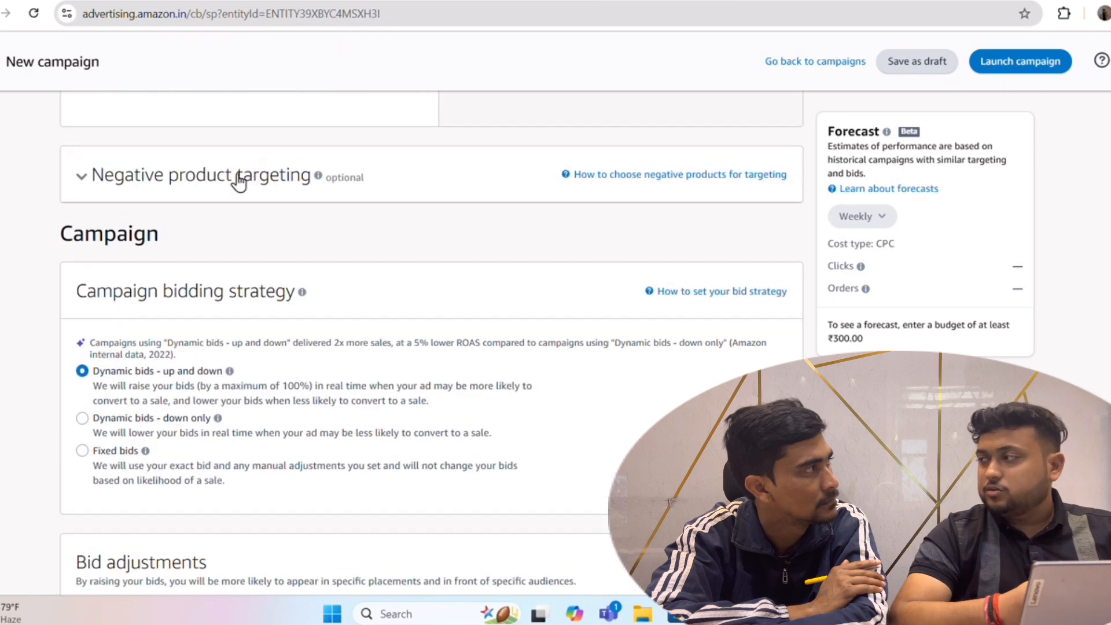
click(220, 194)
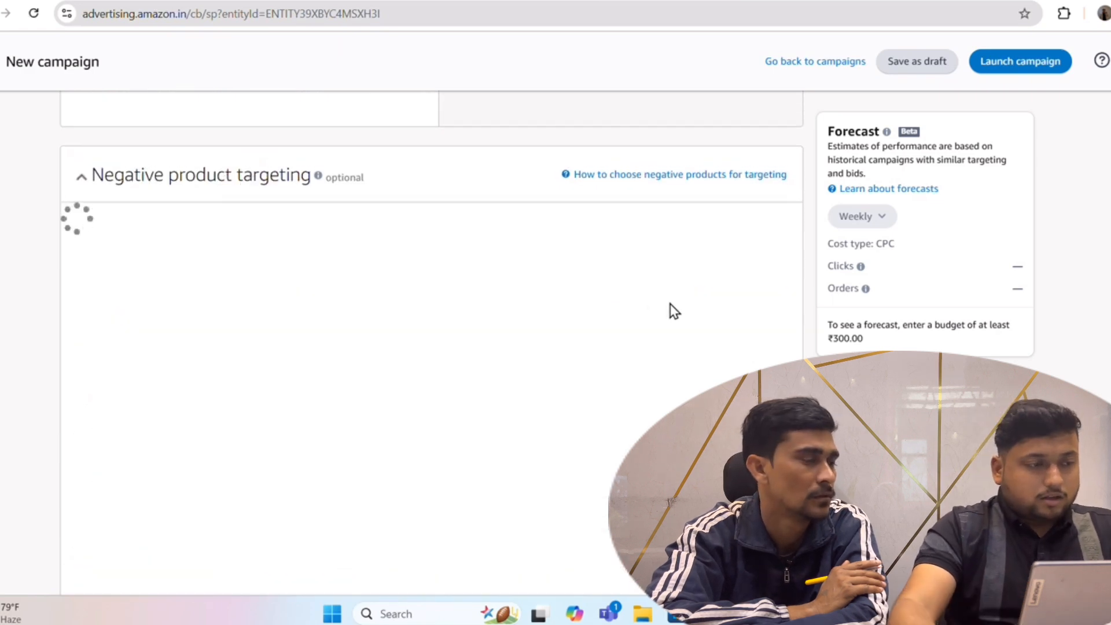
Review the campaign bidding strategy options and the explanations for the up-and-down and down-only dynamic bids.
scroll(330, 300, down, 10)
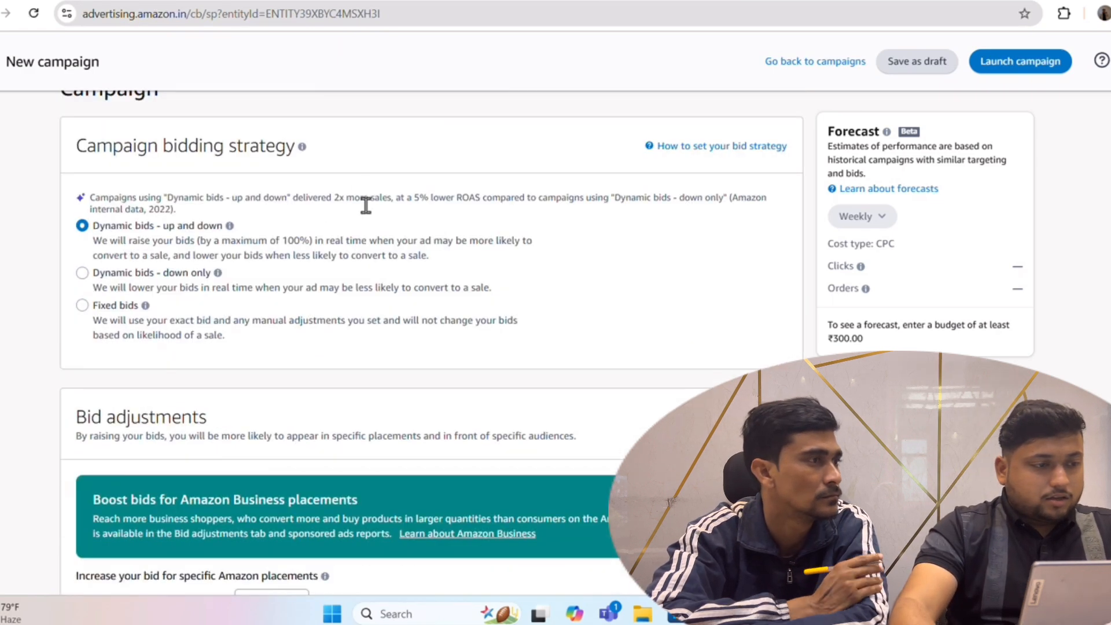
drag(82, 147, 278, 150)
click(442, 159)
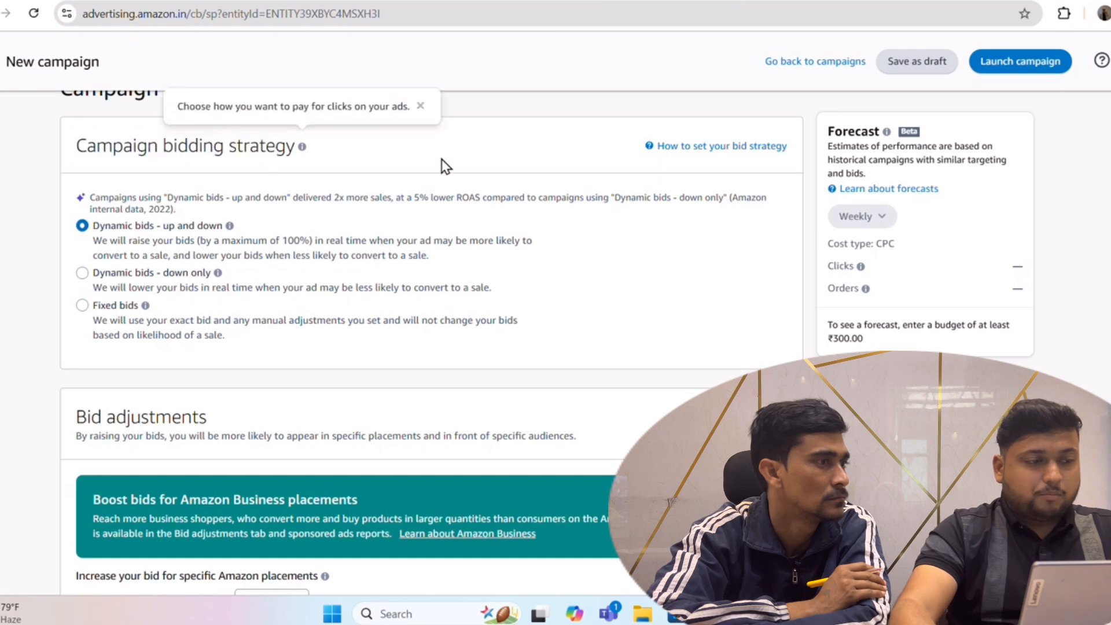
scroll(422, 277, up, 1)
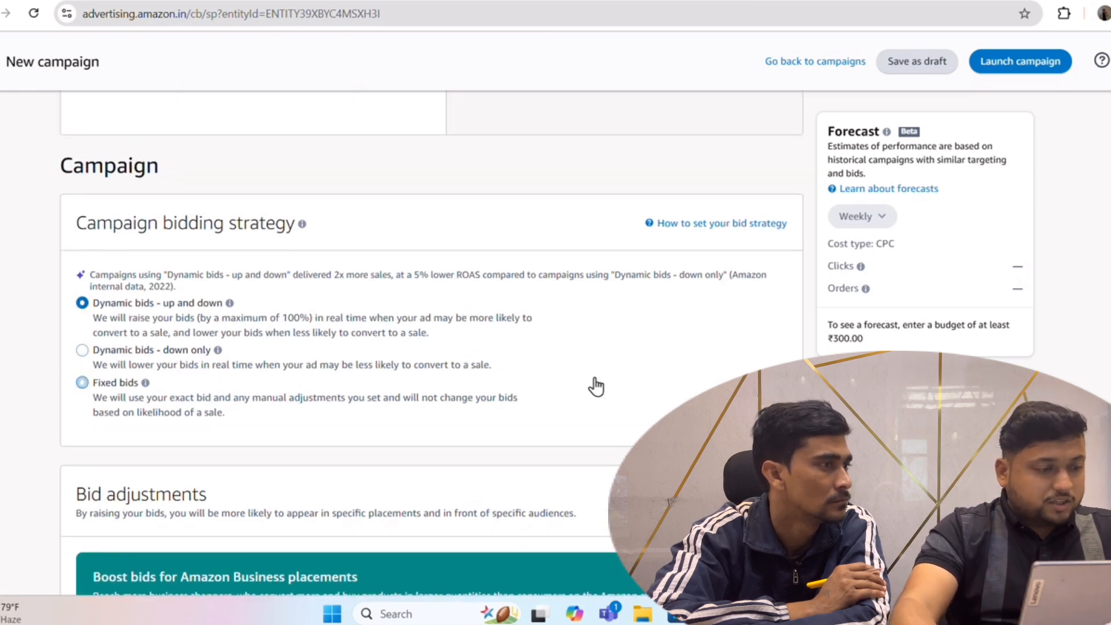
scroll(259, 342, up, 2)
scroll(229, 354, down, 2)
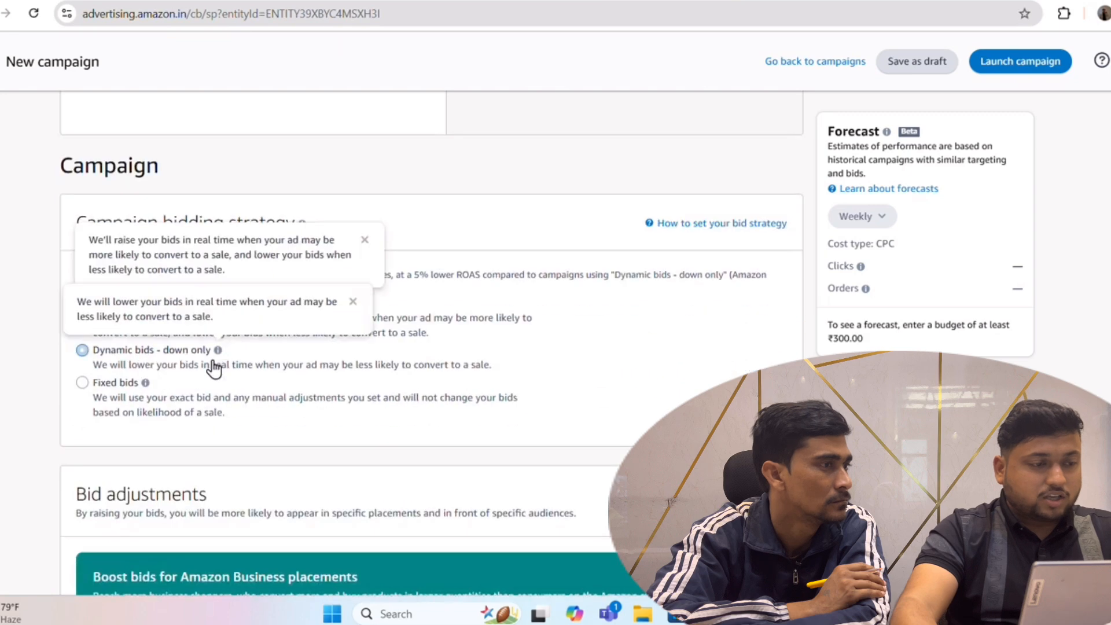
scroll(475, 361, down, 1)
drag(203, 226, 274, 234)
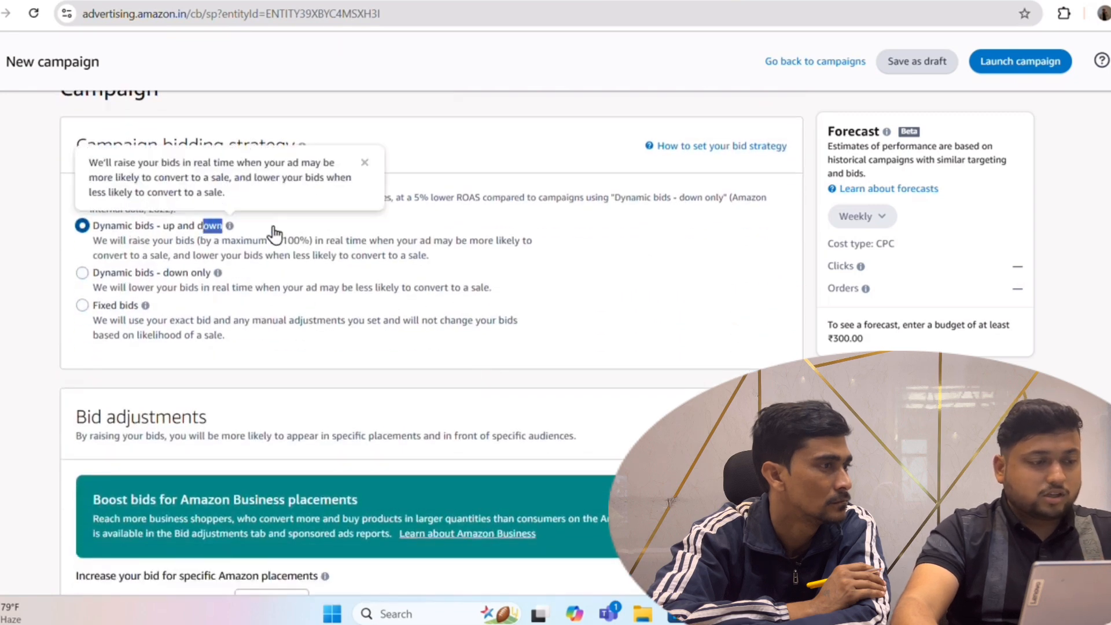
click(285, 231)
Try the down-only dynamic bidding strategy, look over fixed bids, and switch back to Dynamic bids - up and down.
drag(144, 274, 244, 280)
click(352, 281)
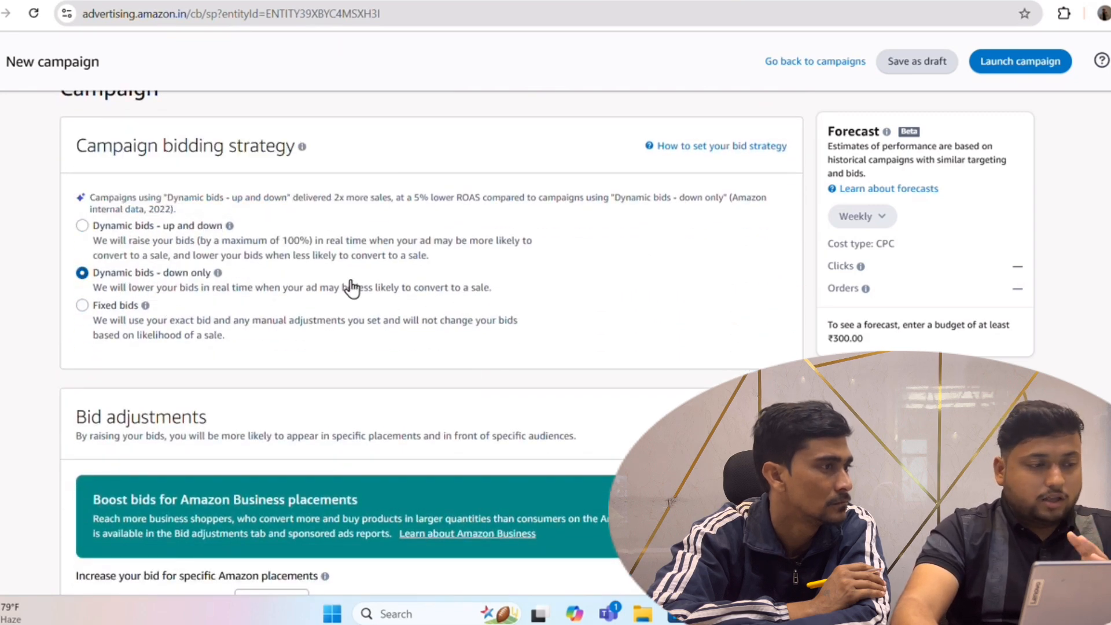
drag(99, 309, 145, 324)
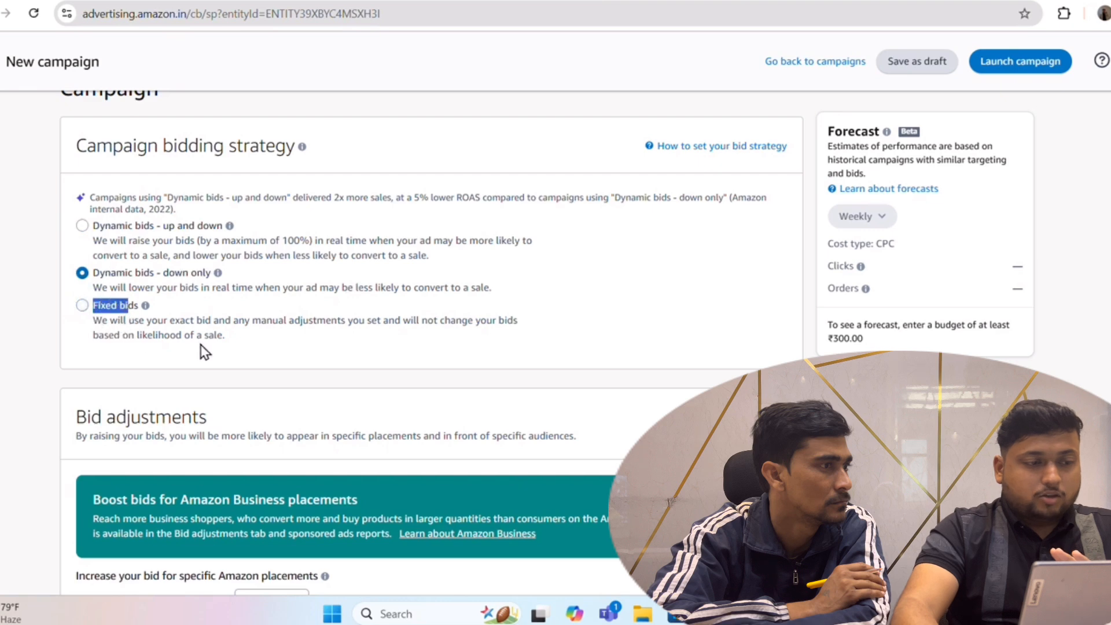
click(207, 339)
click(188, 228)
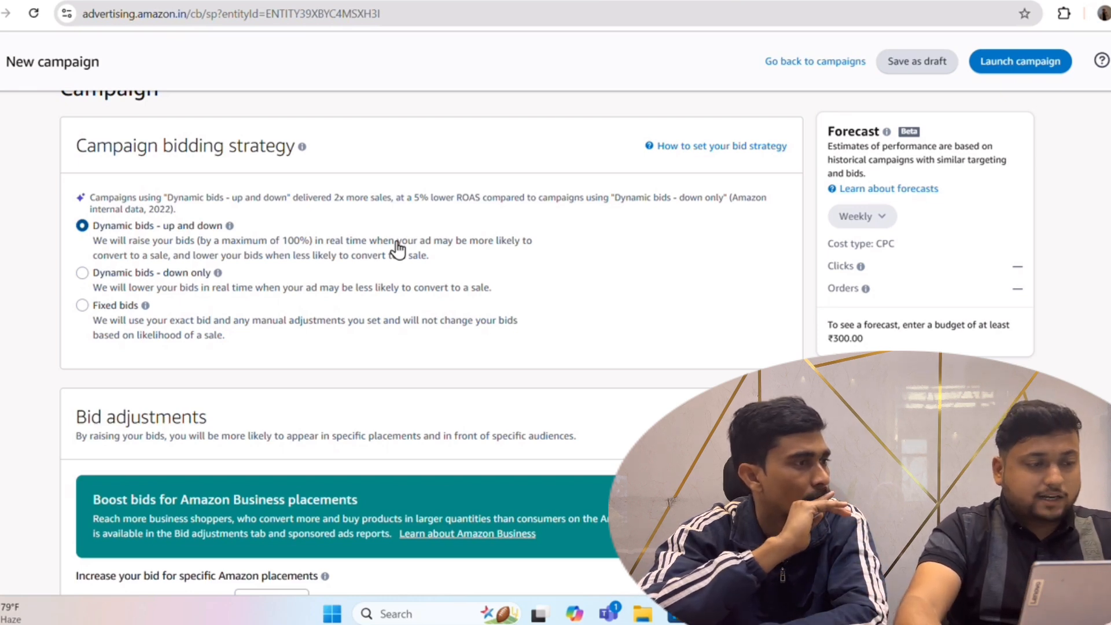
Switch the campaign bidding strategy to Dynamic bids - down only and from there to Fixed bids.
click(185, 288)
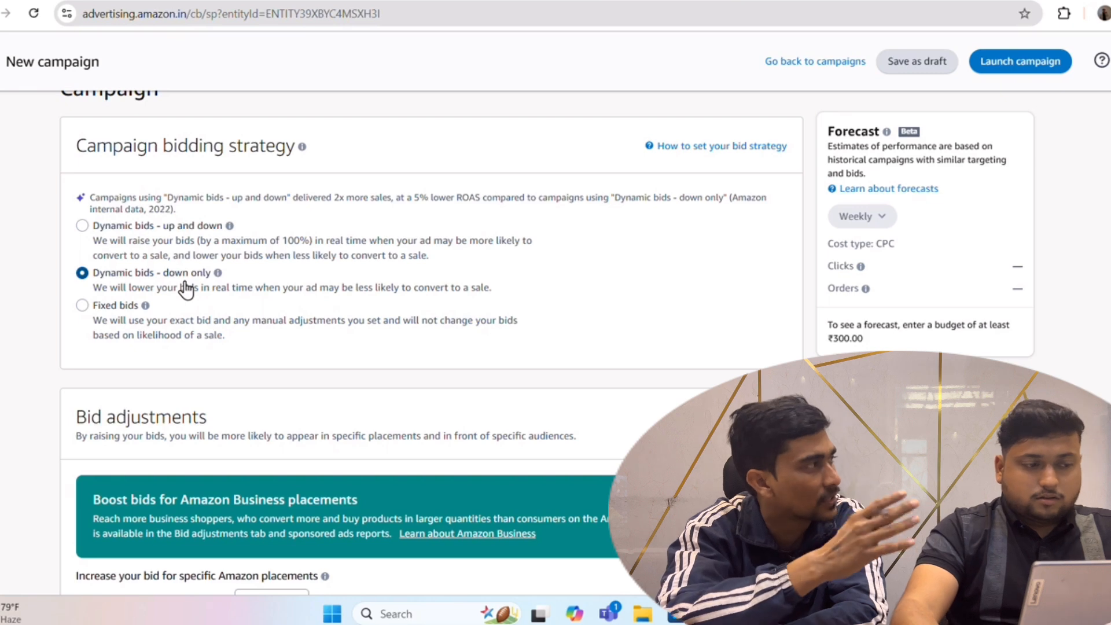
scroll(231, 283, down, 1)
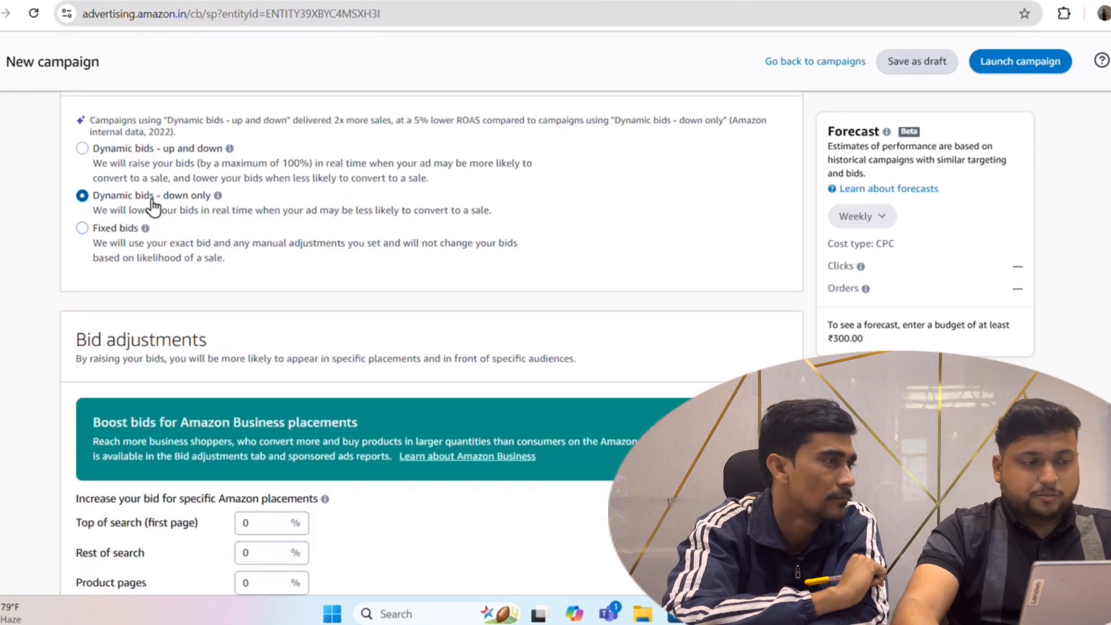
click(115, 229)
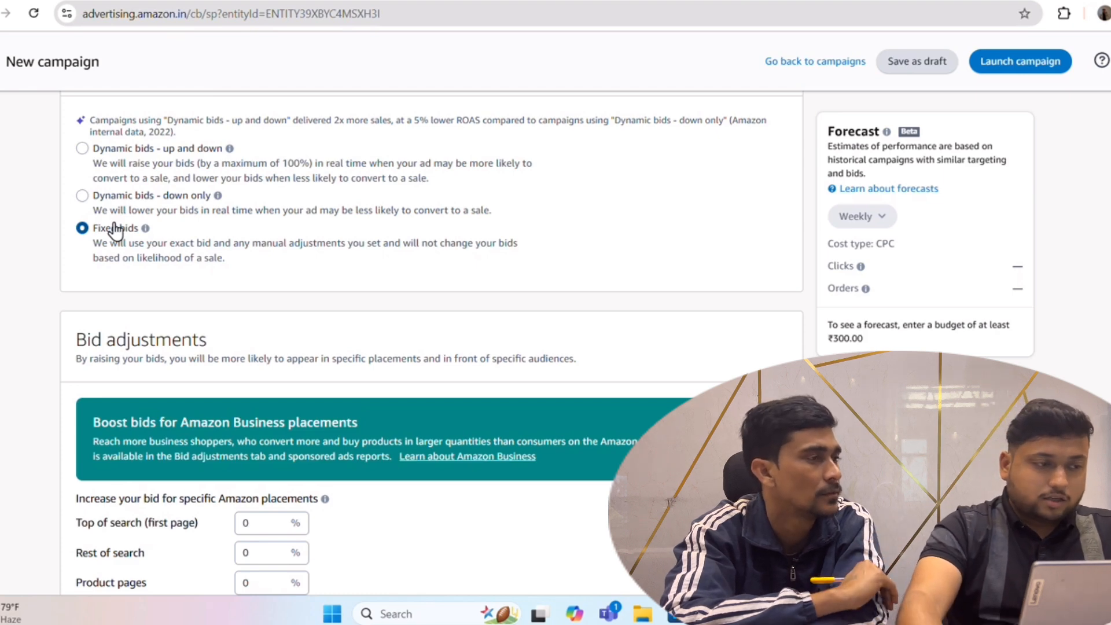
scroll(124, 231, down, 1)
scroll(202, 231, up, 1)
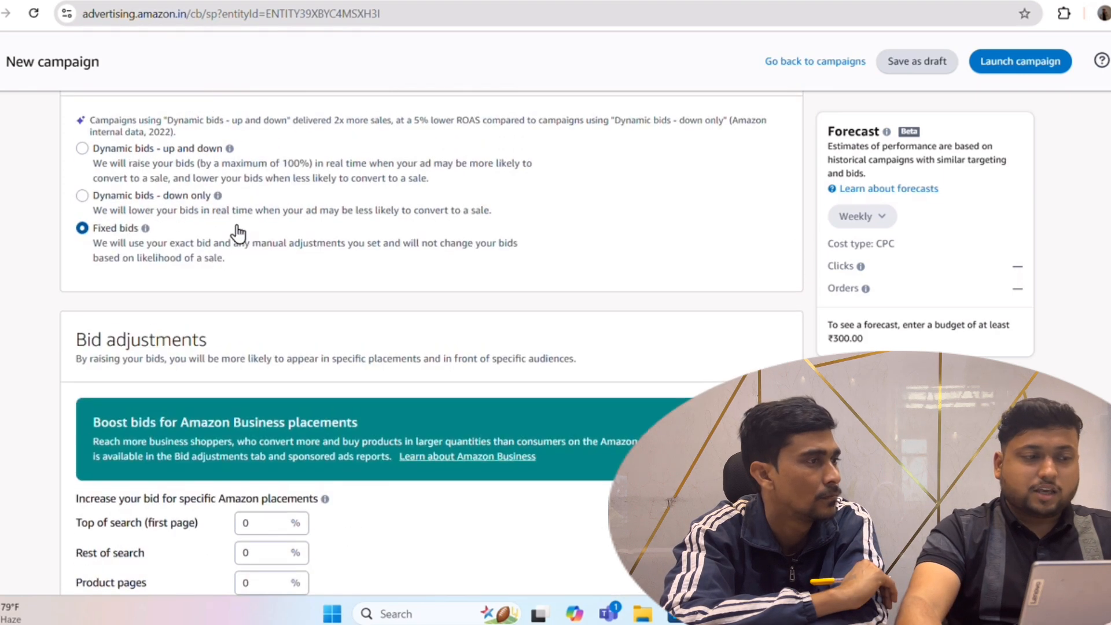
Compare the bidding strategies once more and settle on Dynamic bids - up and down.
click(184, 197)
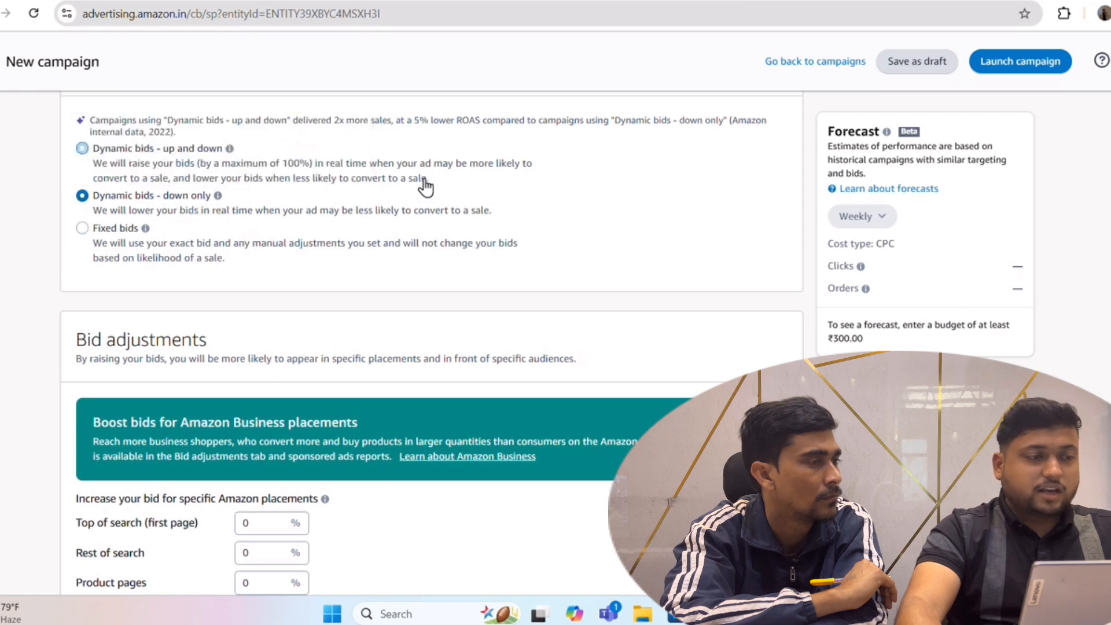
click(189, 163)
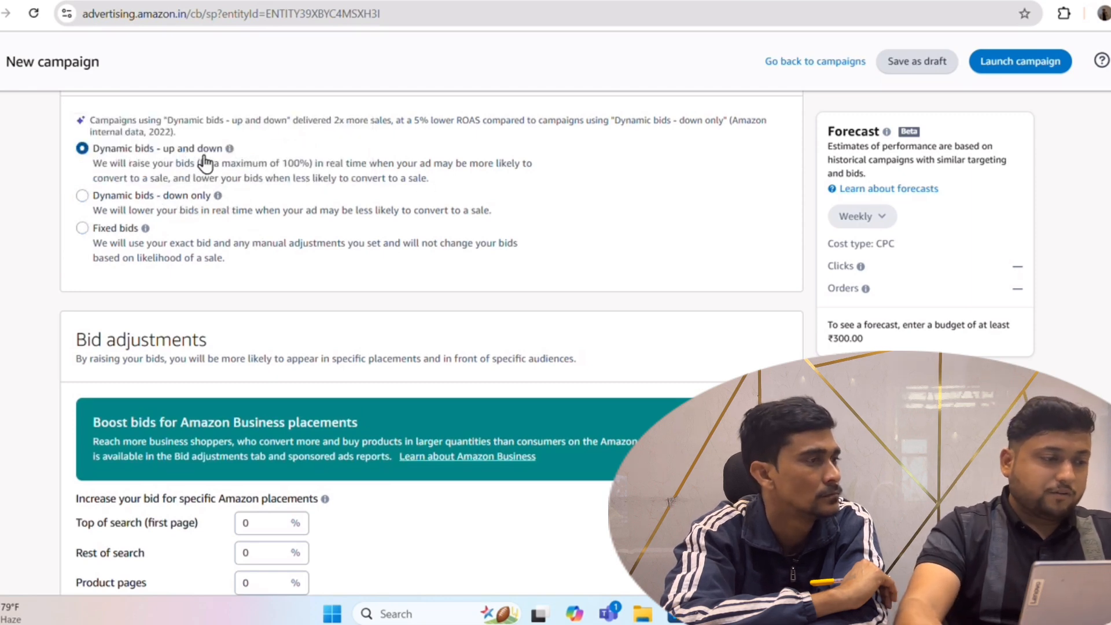
click(108, 234)
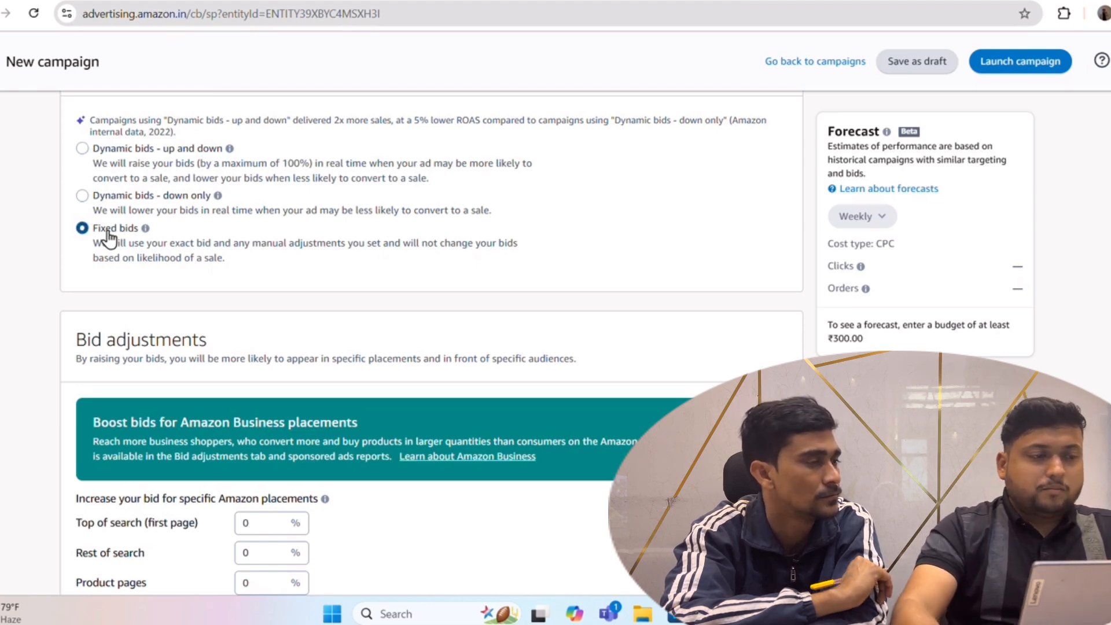
click(148, 167)
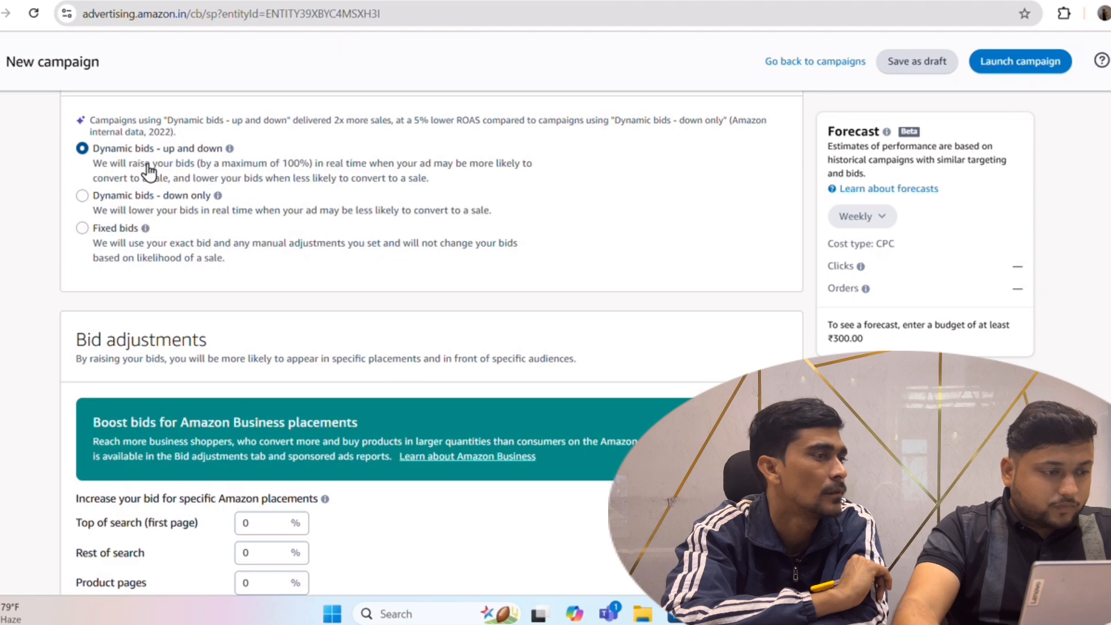
Examine the bid adjustments section, including the Amazon Business note and the top of search, rest of search and product pages placements.
scroll(460, 273, down, 5)
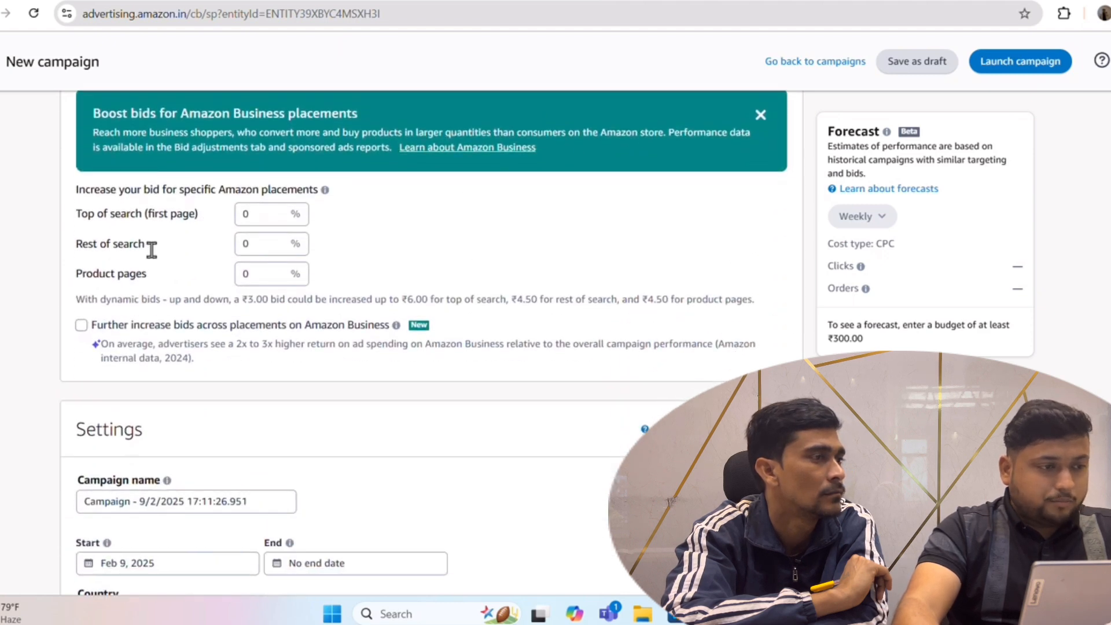
scroll(174, 246, up, 1)
drag(86, 111, 631, 131)
click(649, 130)
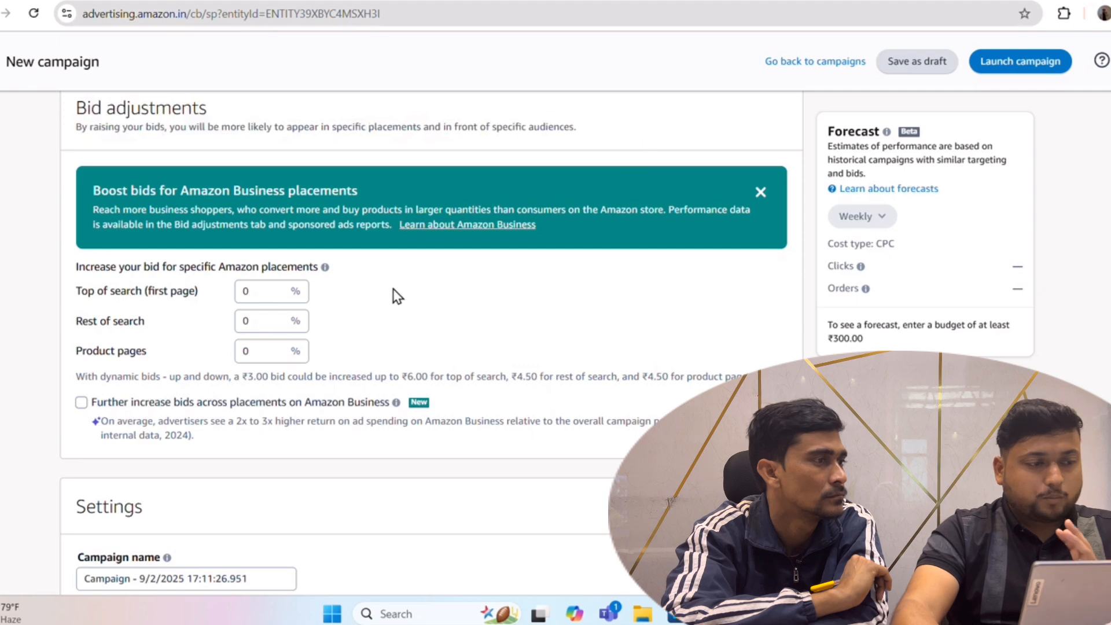
scroll(347, 292, down, 1)
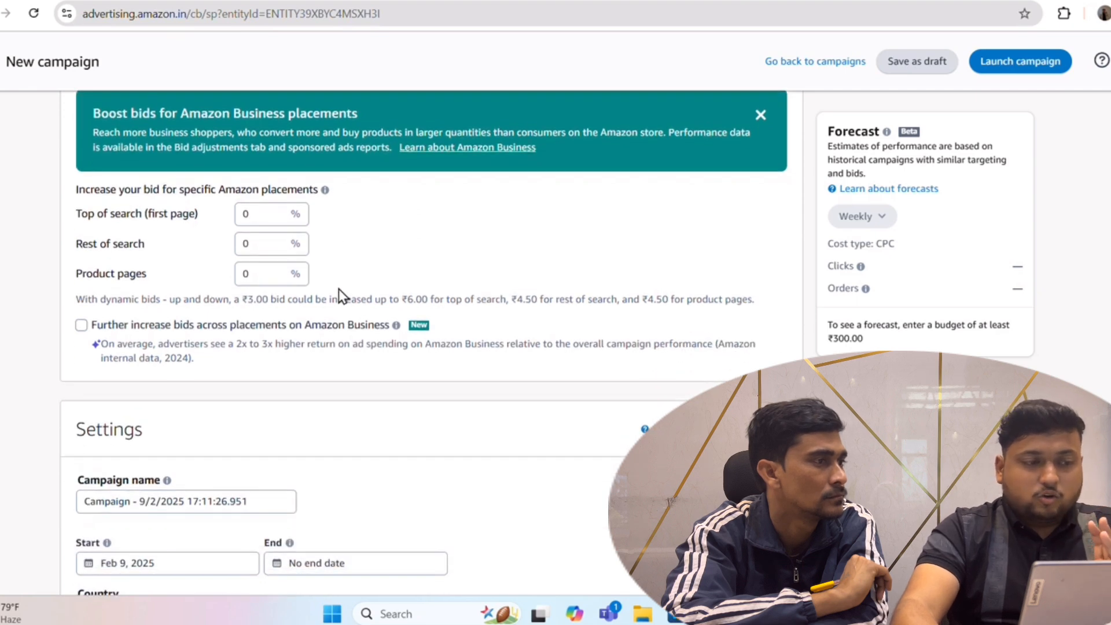
click(246, 214)
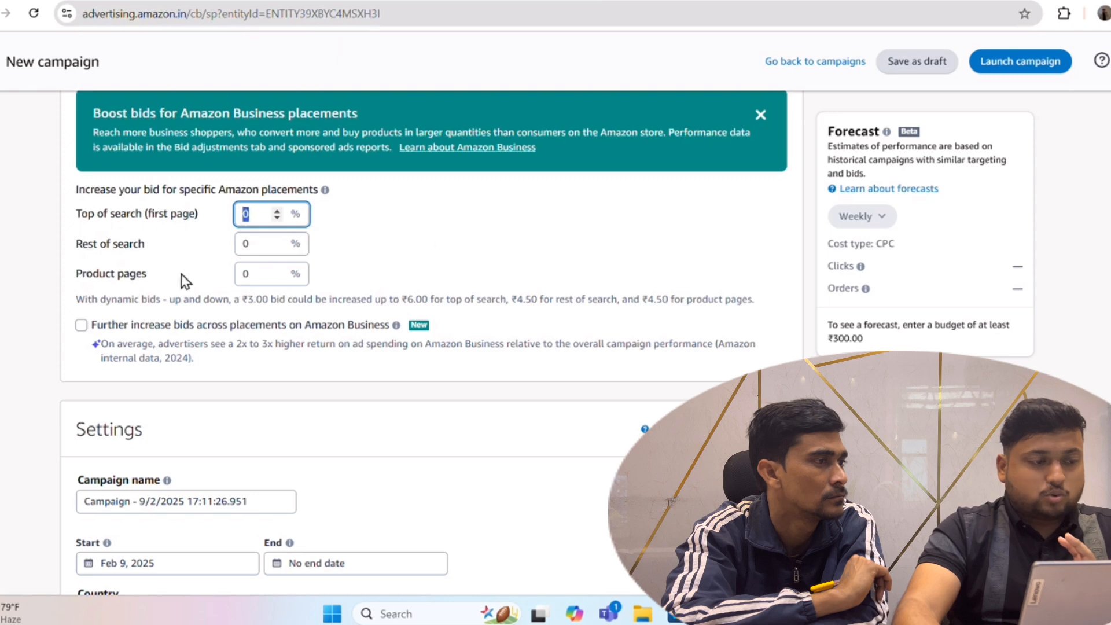
drag(82, 244, 152, 244)
click(237, 246)
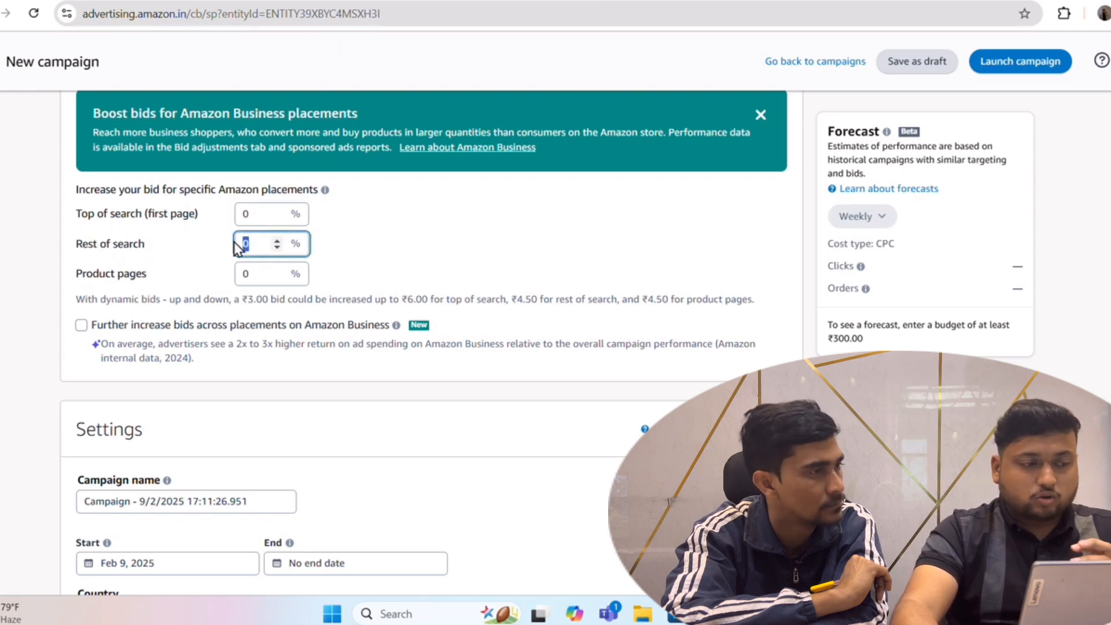
drag(79, 275, 170, 278)
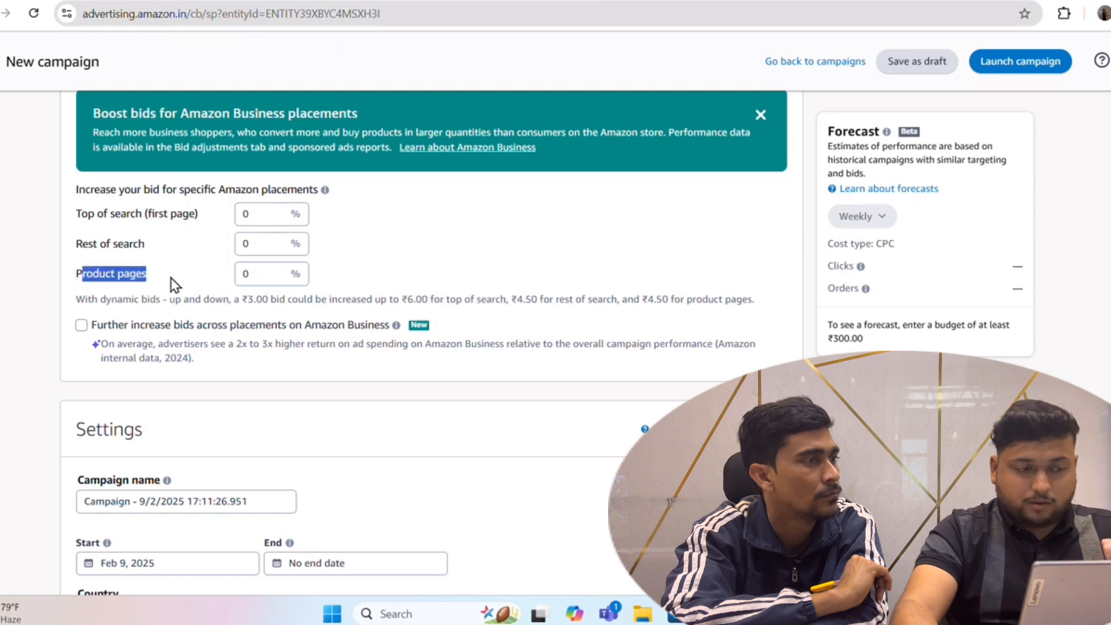
click(178, 278)
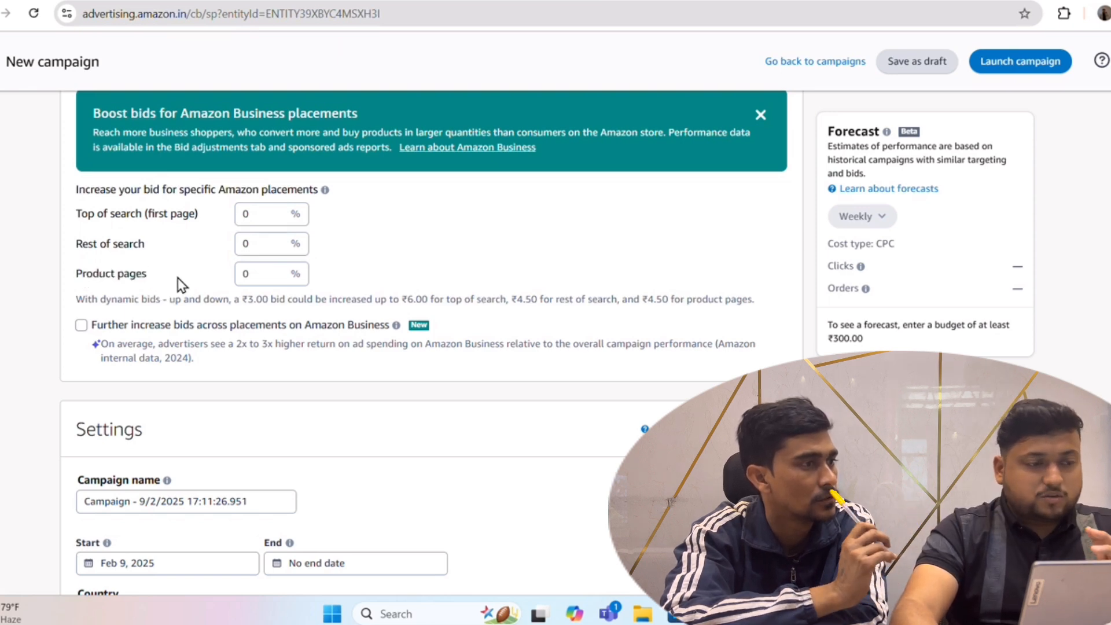
Set the bid increase to 10% for top of search, rest of search and product pages.
double_click(243, 214)
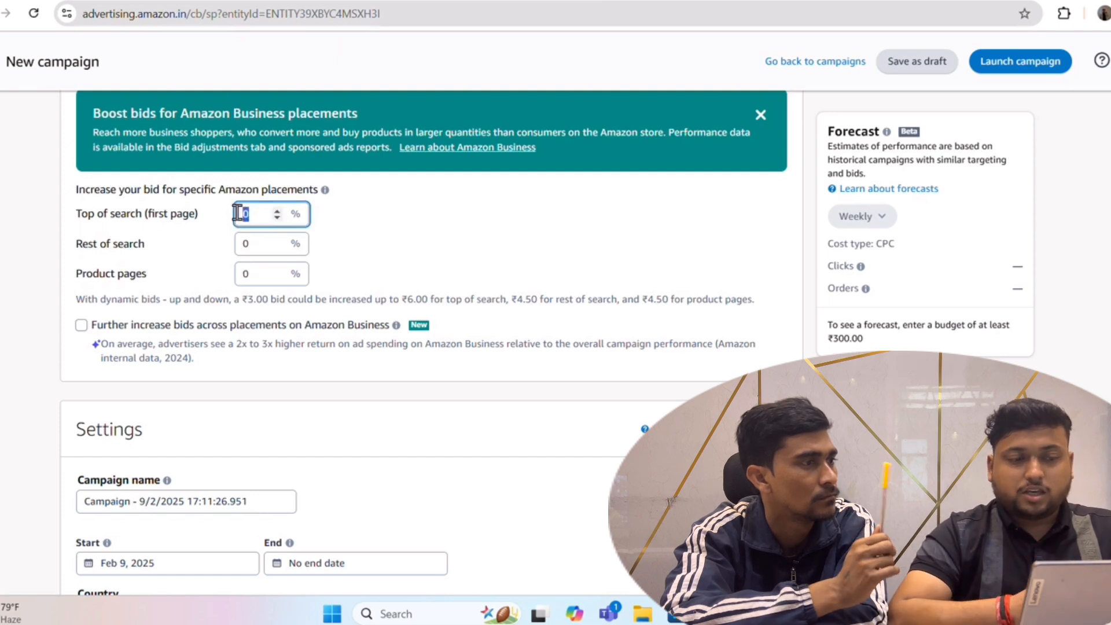
text(10)
click(289, 383)
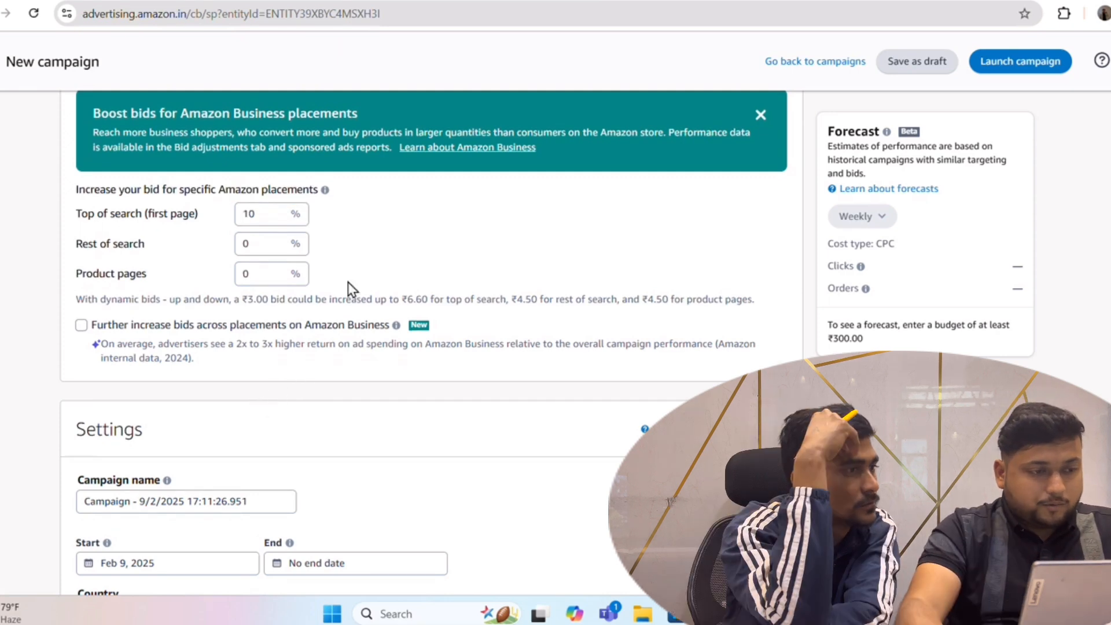
double_click(247, 243)
text(10)
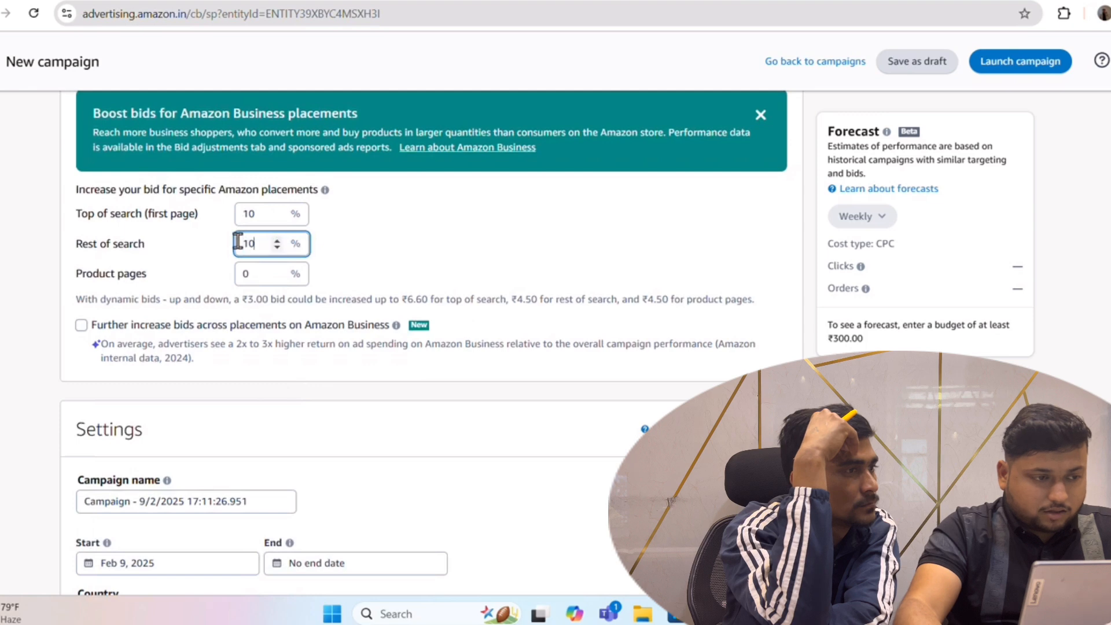
double_click(244, 273)
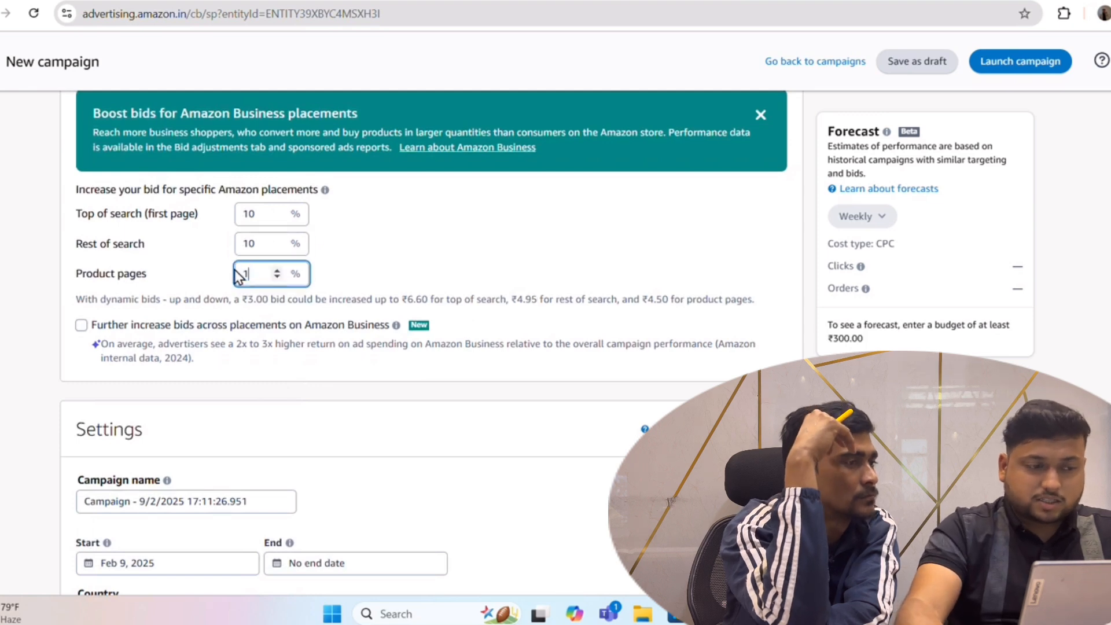
text(10)
click(411, 231)
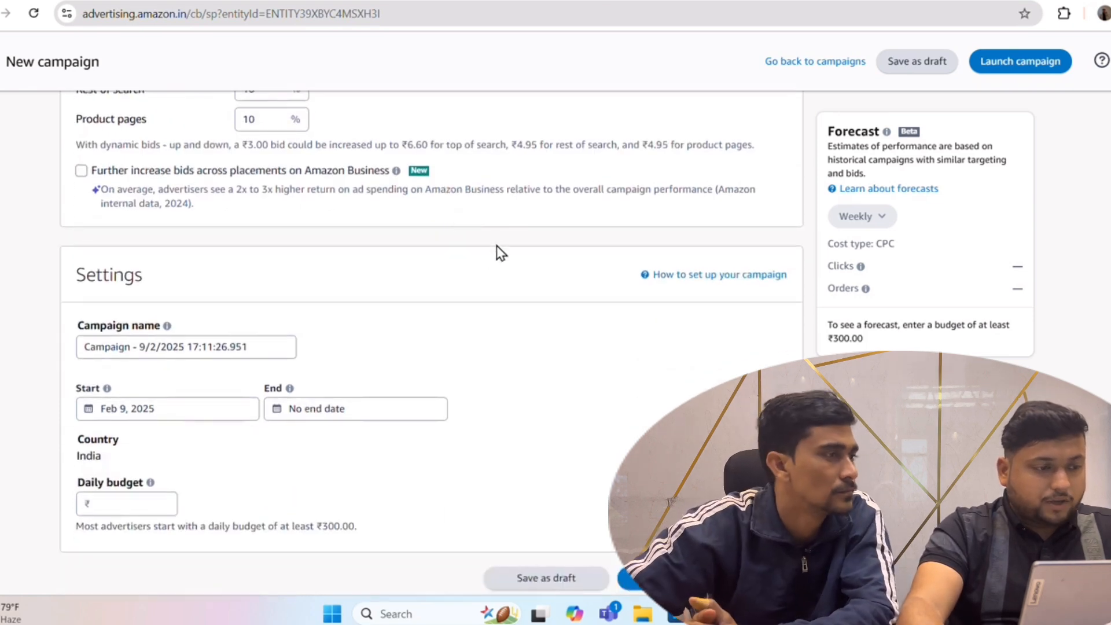
Rename the campaign as 001-AUTO-DOWN-BID-VISIBILITY-CAMPAIGN-09-02-2025.
scroll(496, 251, down, 1)
triple_click(190, 271)
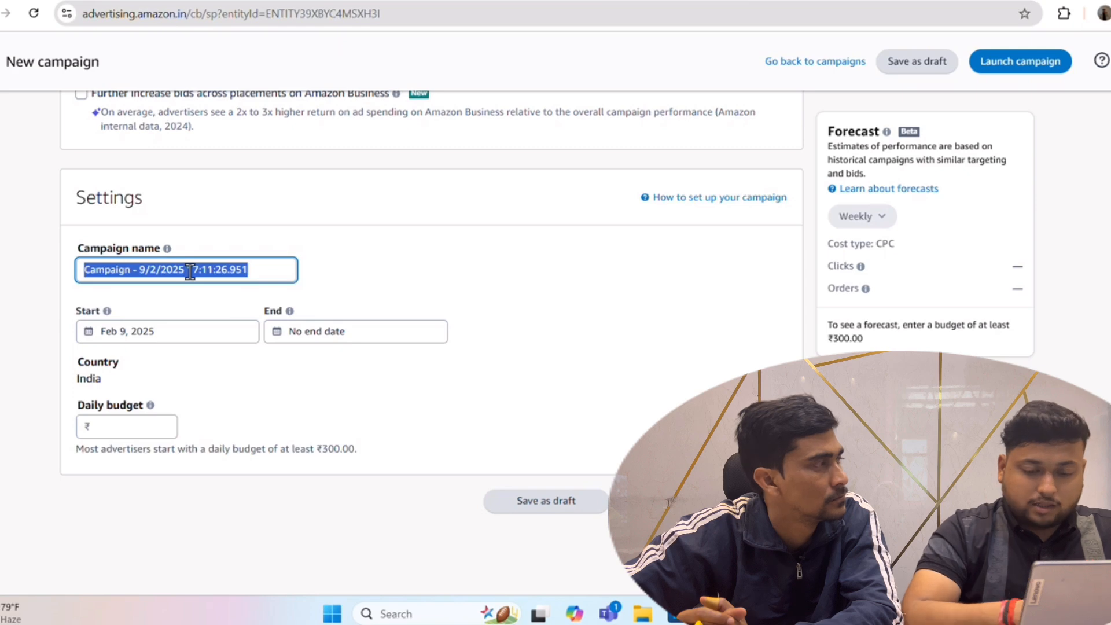
text(001-)
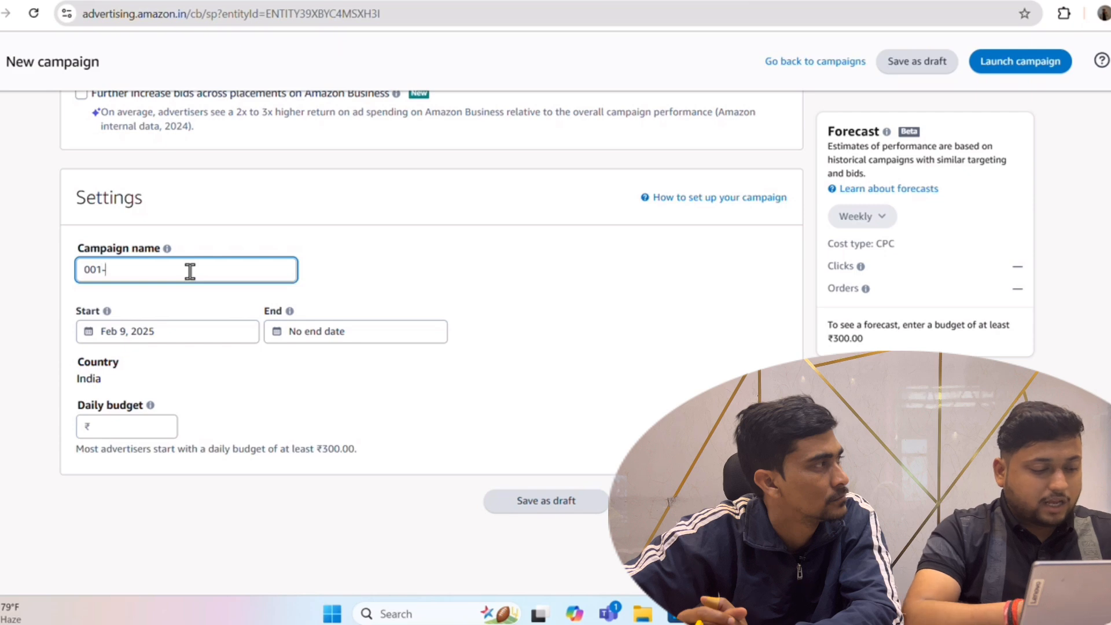
text(AU)
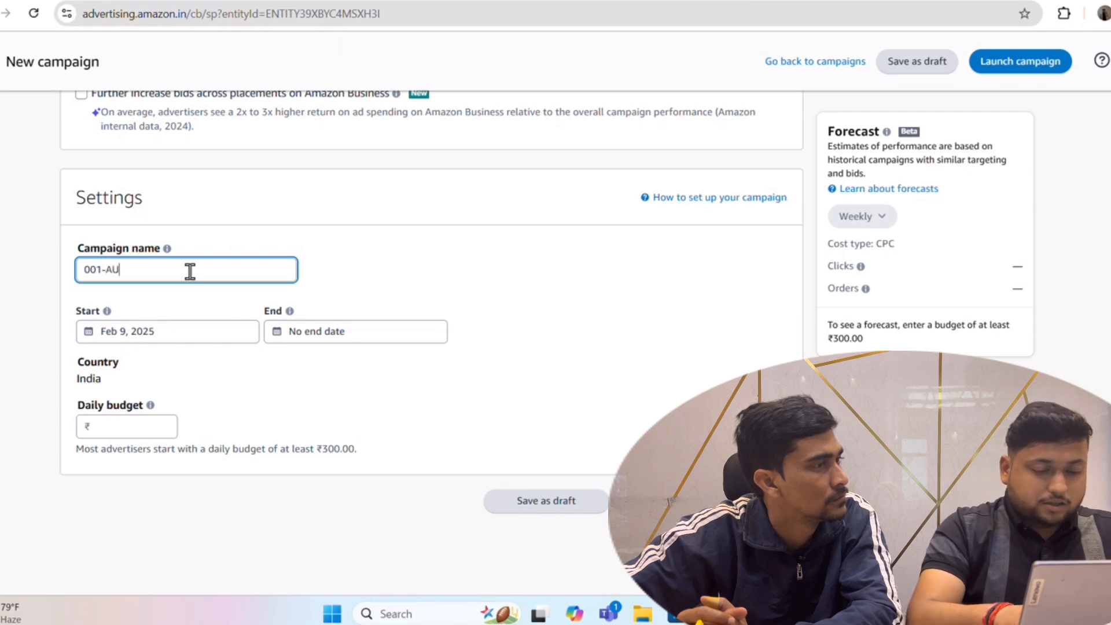
text(TP=0)
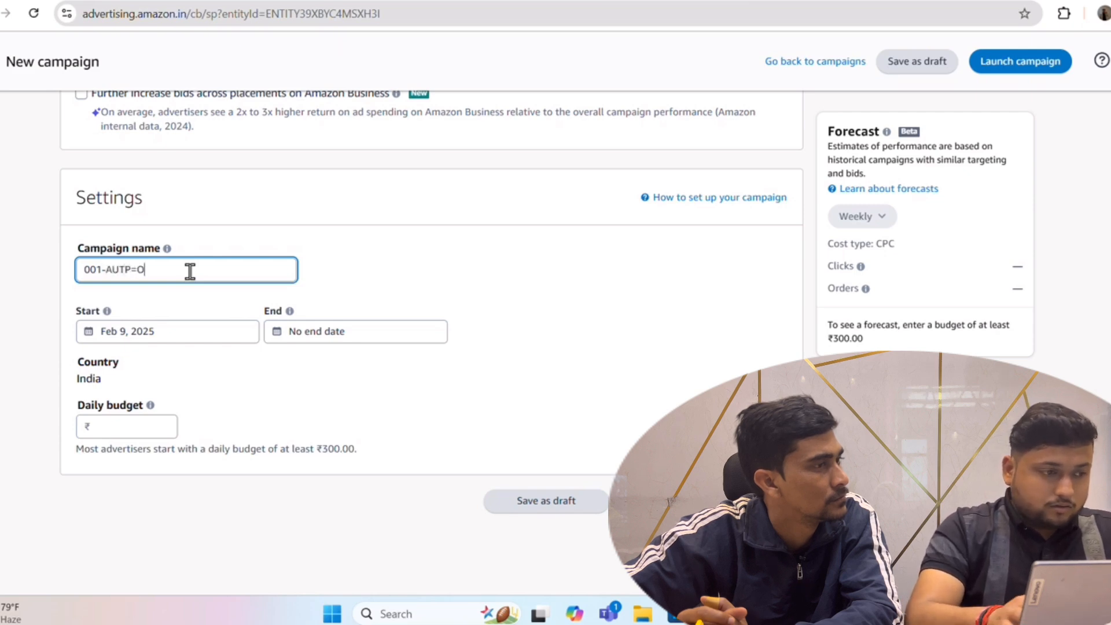
key(BackSpace)
key(BackSpace)
key(BackSpace)
text(O)
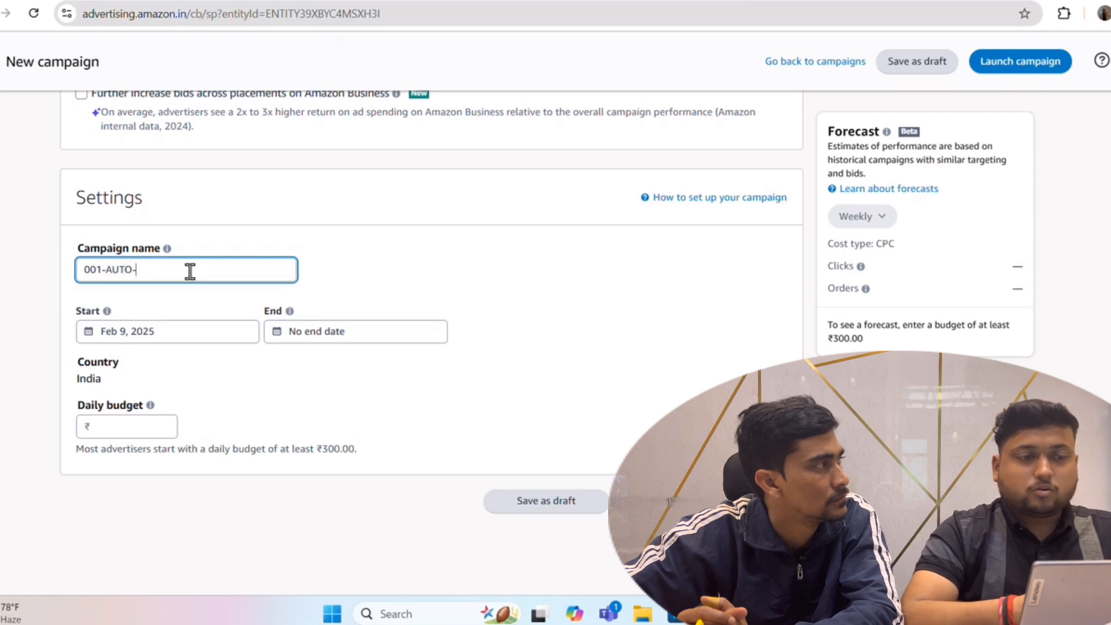
text(-)
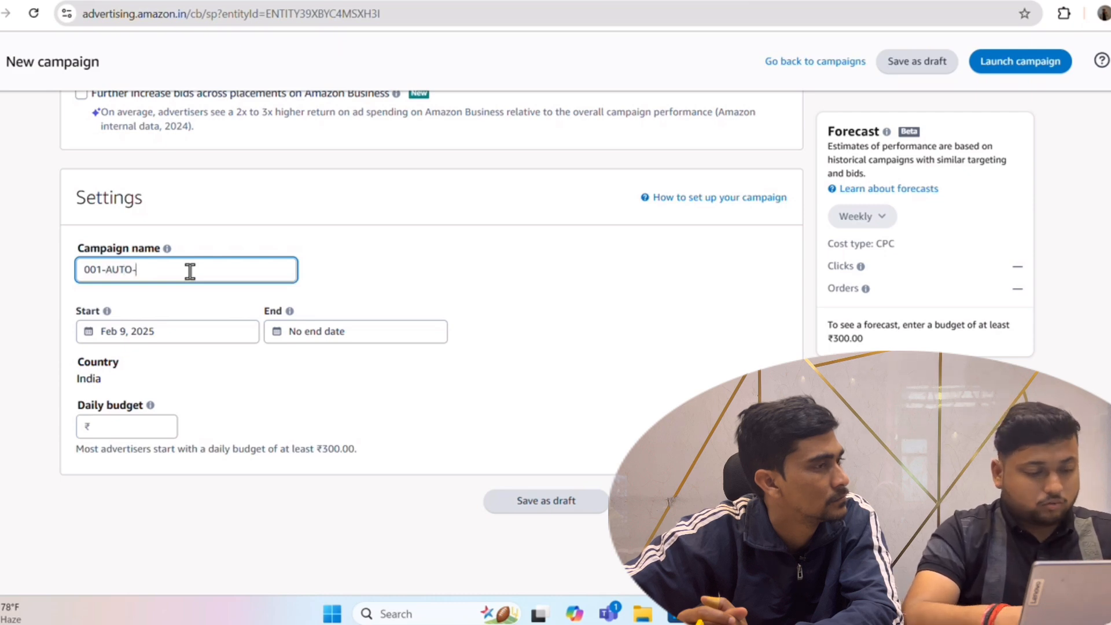
text(DOWN)
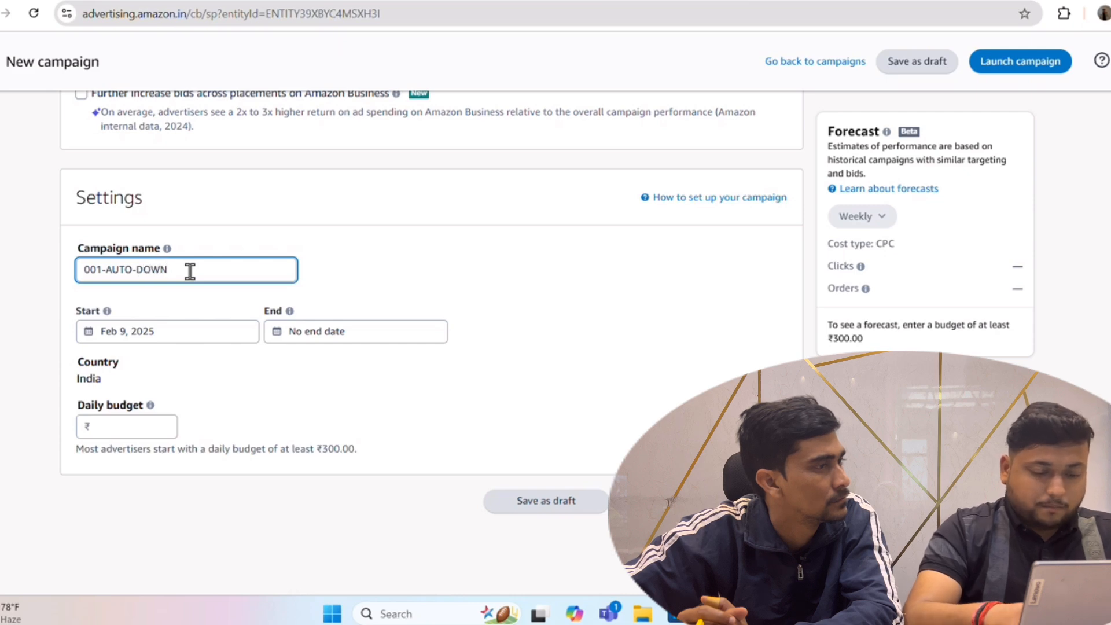
text(-BID)
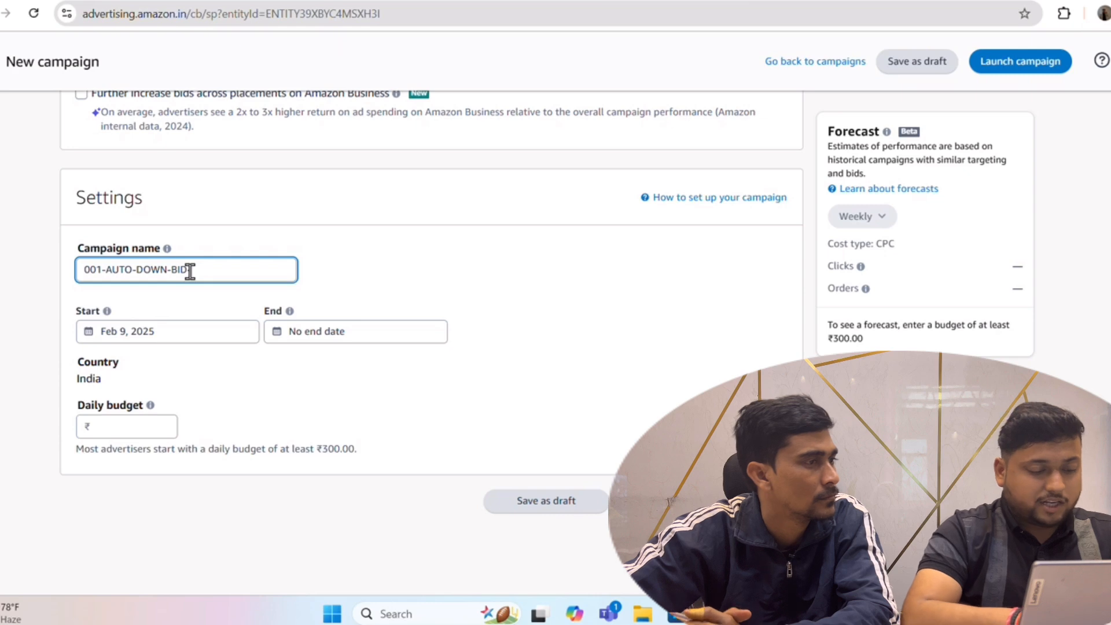
text(-VISIBID)
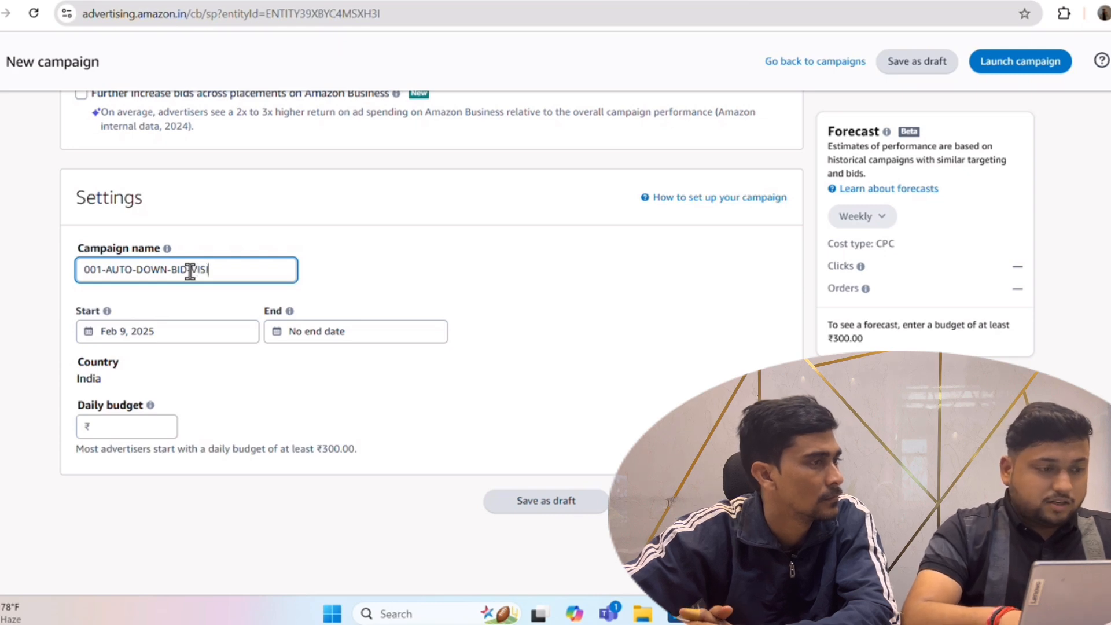
key(BackSpace)
key(BackSpace)
key(BackSpace)
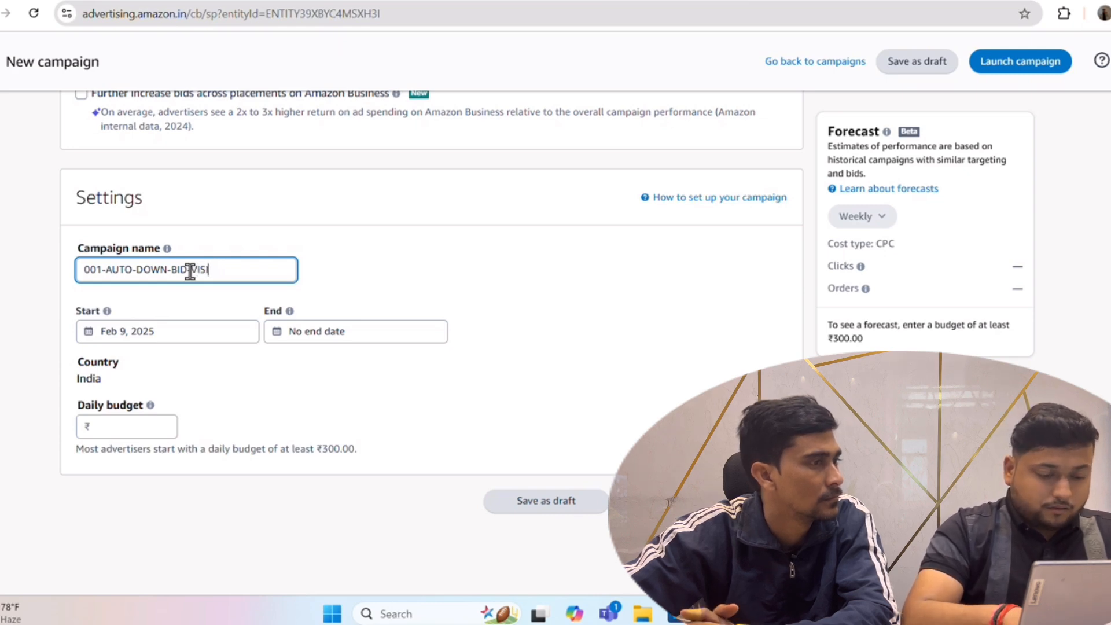
text(BILITY)
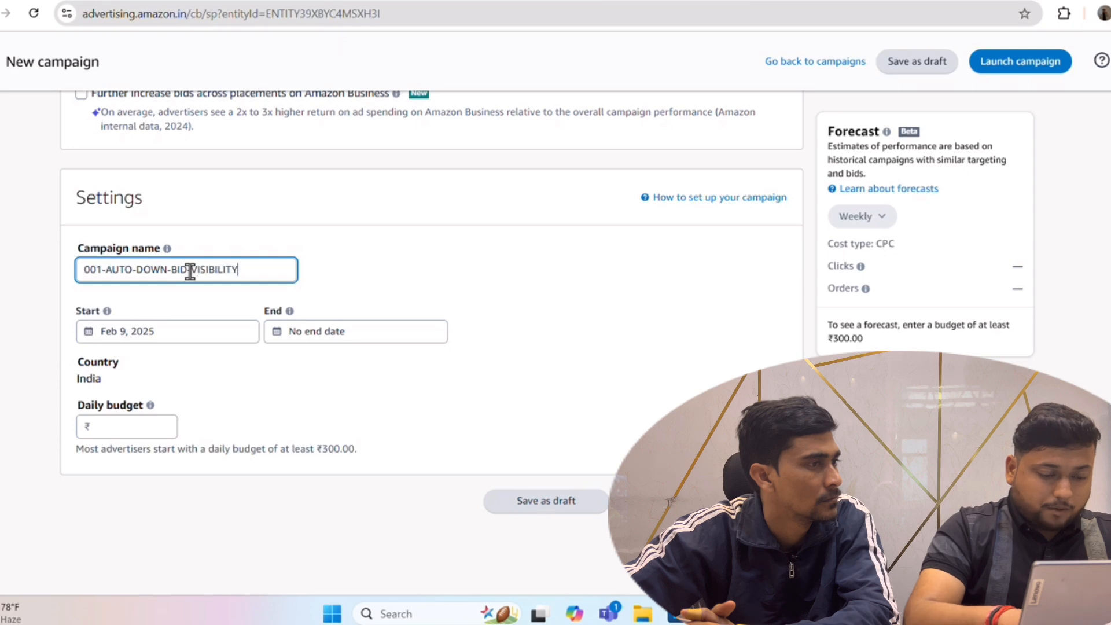
text(-CAMP)
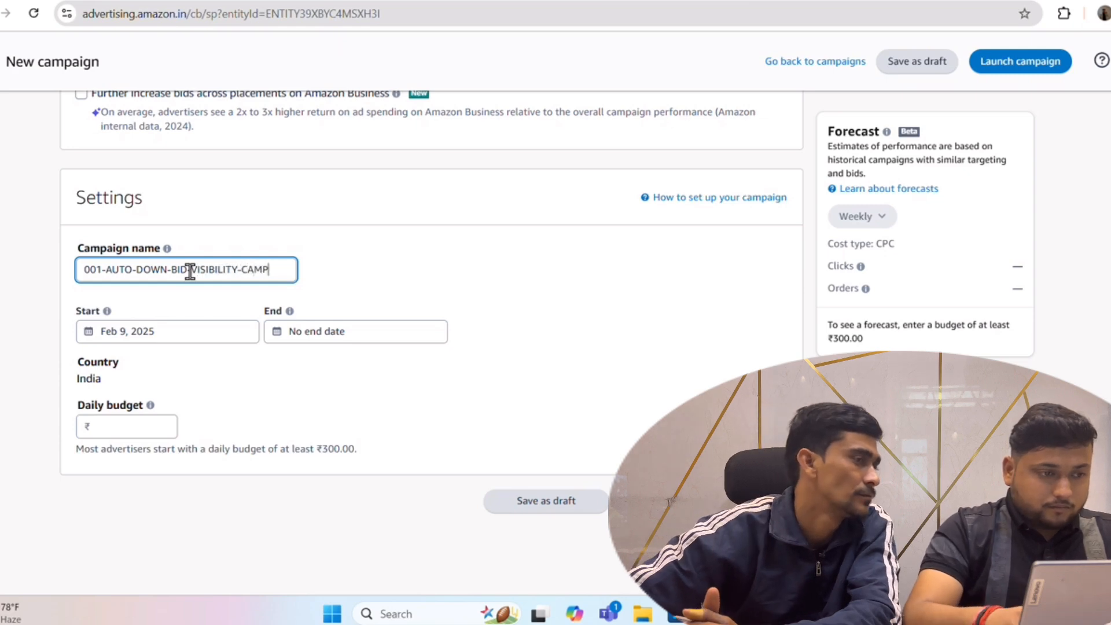
text(AIGN-)
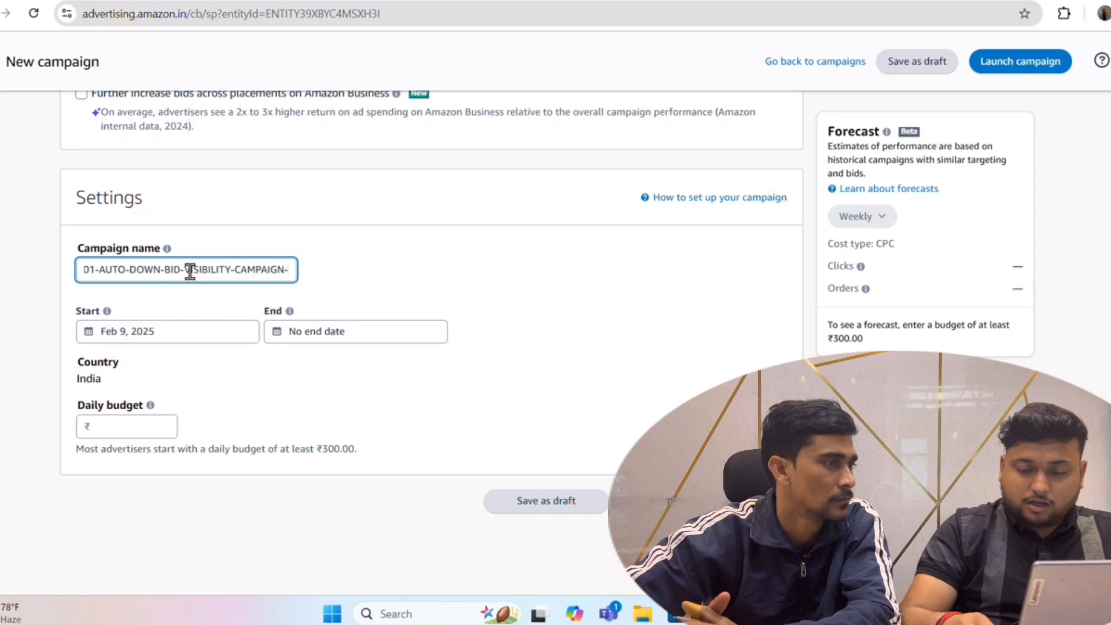
text(09-)
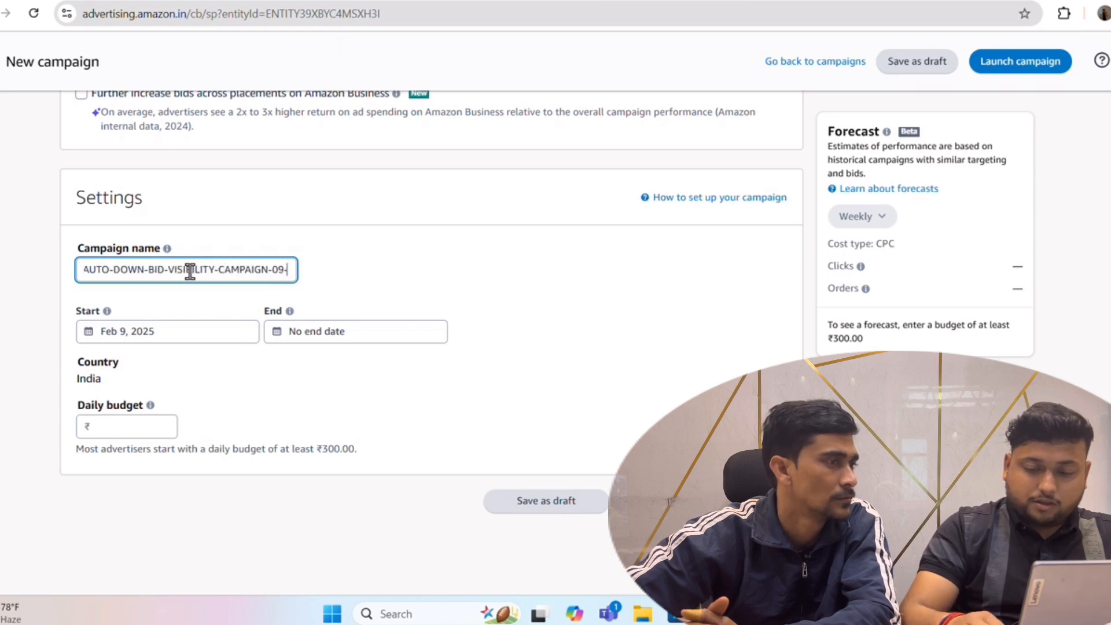
text(02-2025)
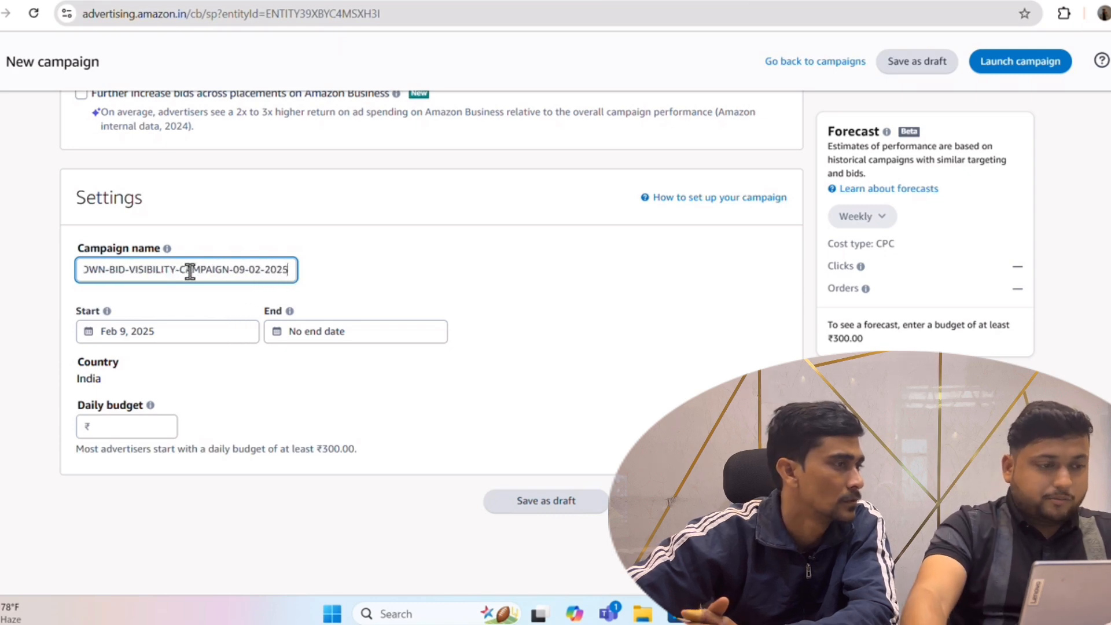
click(401, 257)
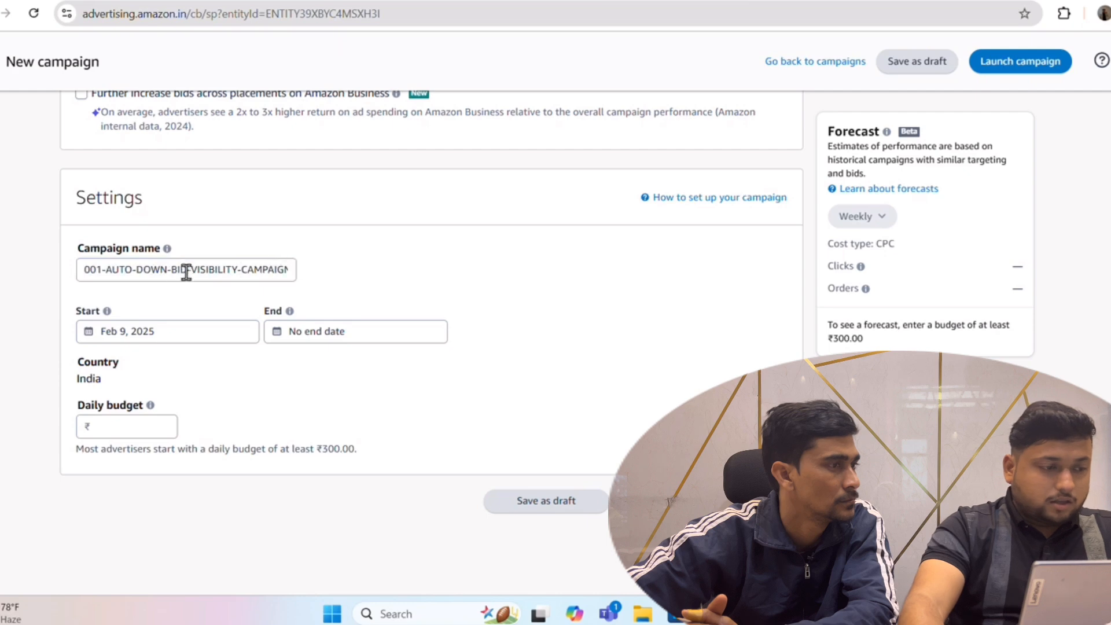
Keep the campaign start date at Feb 9, 2025 and set the daily budget to ₹300.
click(164, 330)
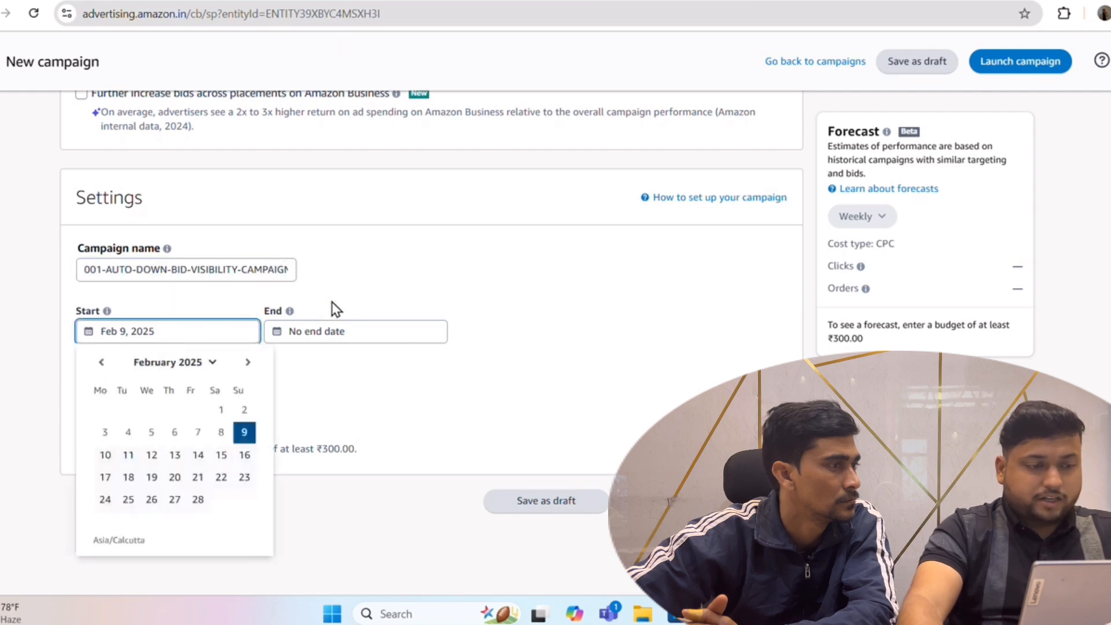
click(171, 324)
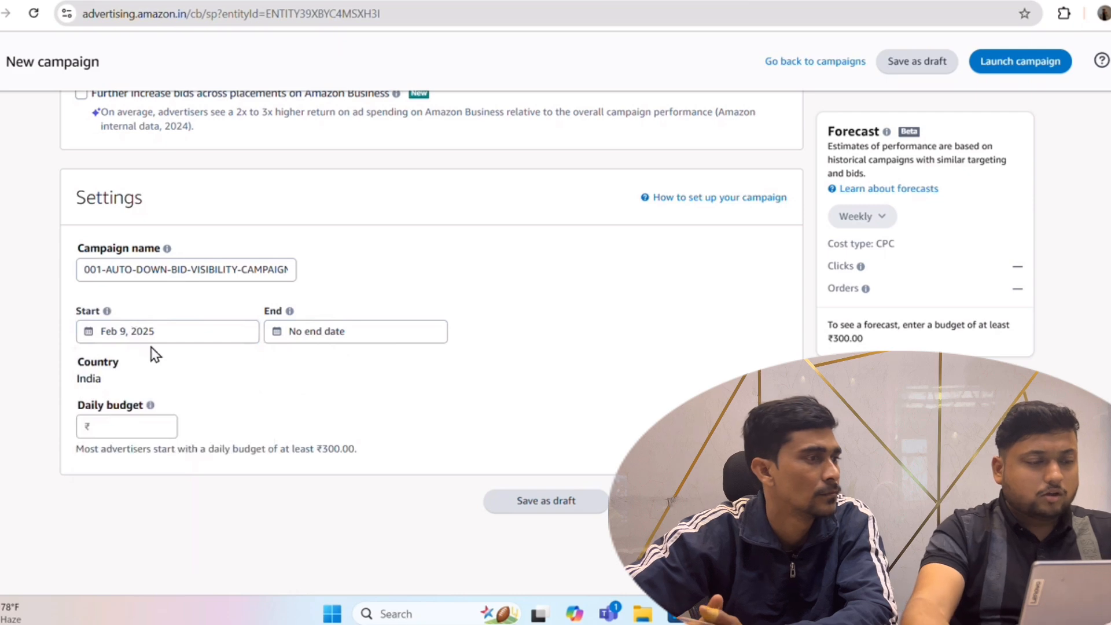
click(134, 425)
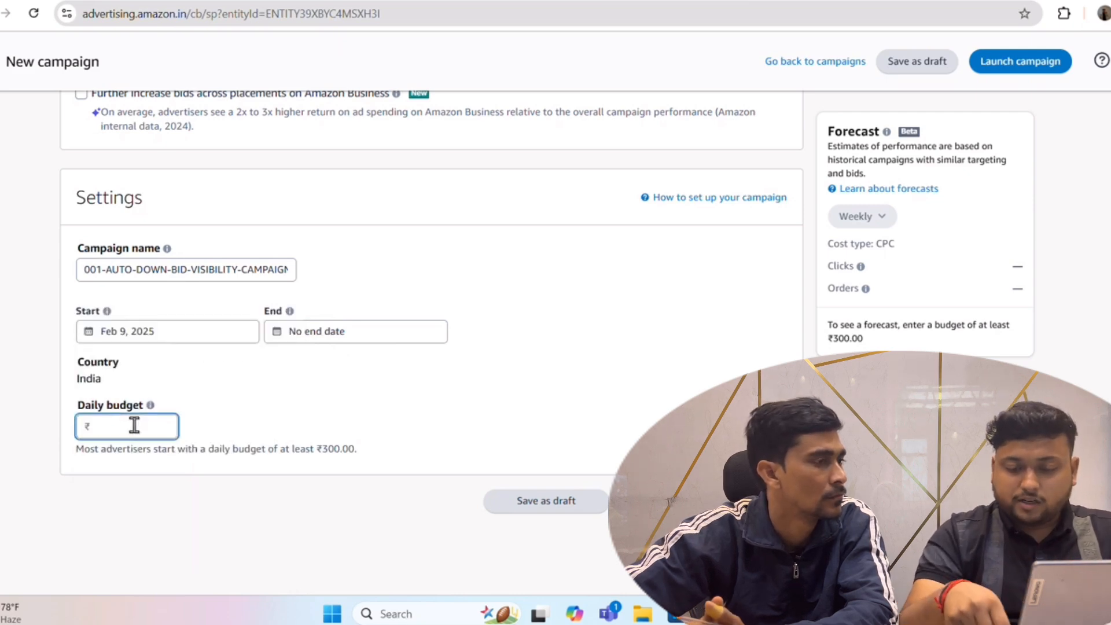
text(300)
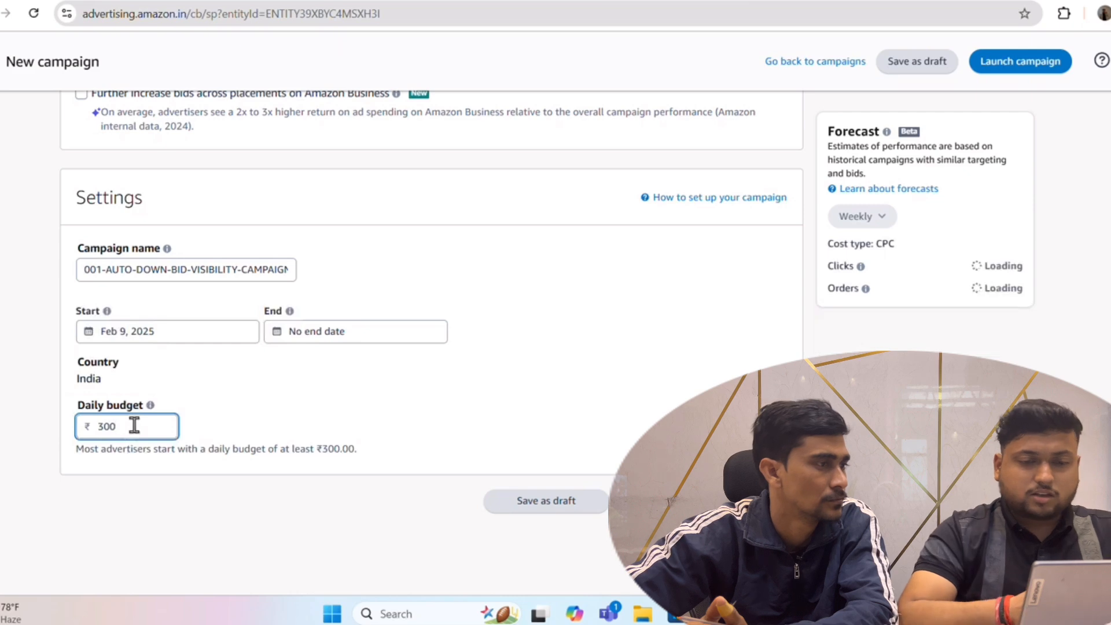
click(359, 412)
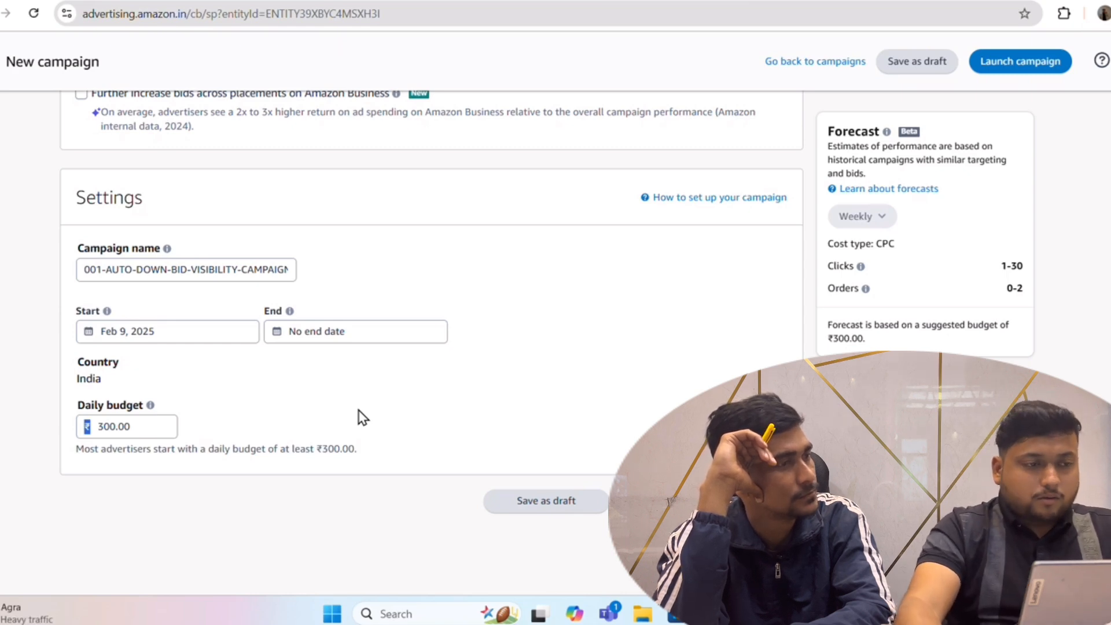
Switch the campaign from automatic targeting to manual targeting.
scroll(359, 416, up, 20)
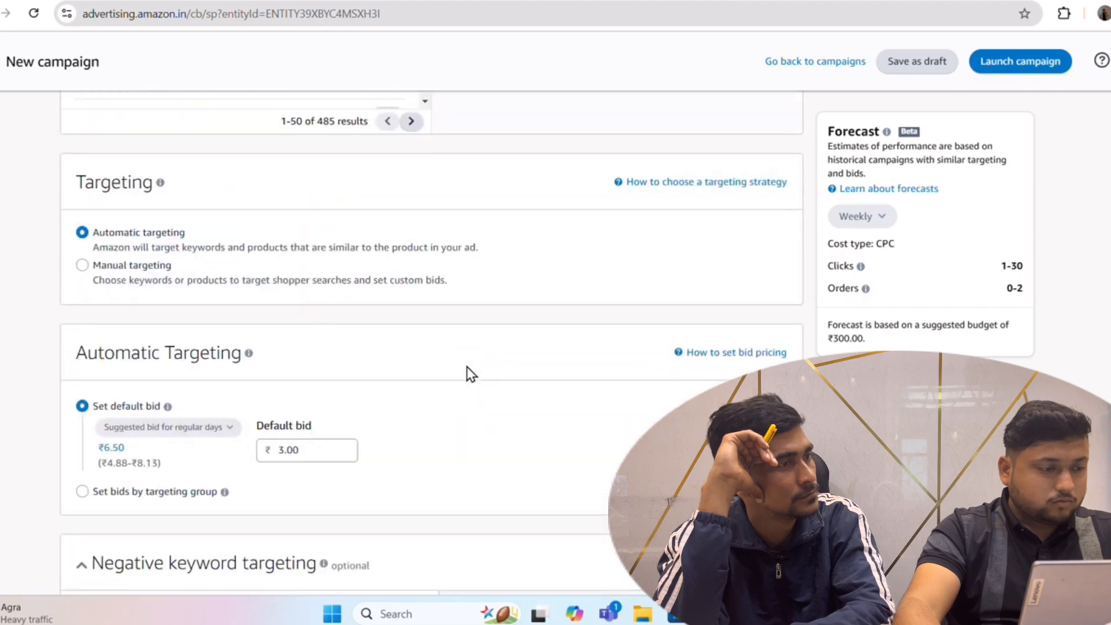
scroll(472, 374, down, 3)
scroll(382, 333, up, 3)
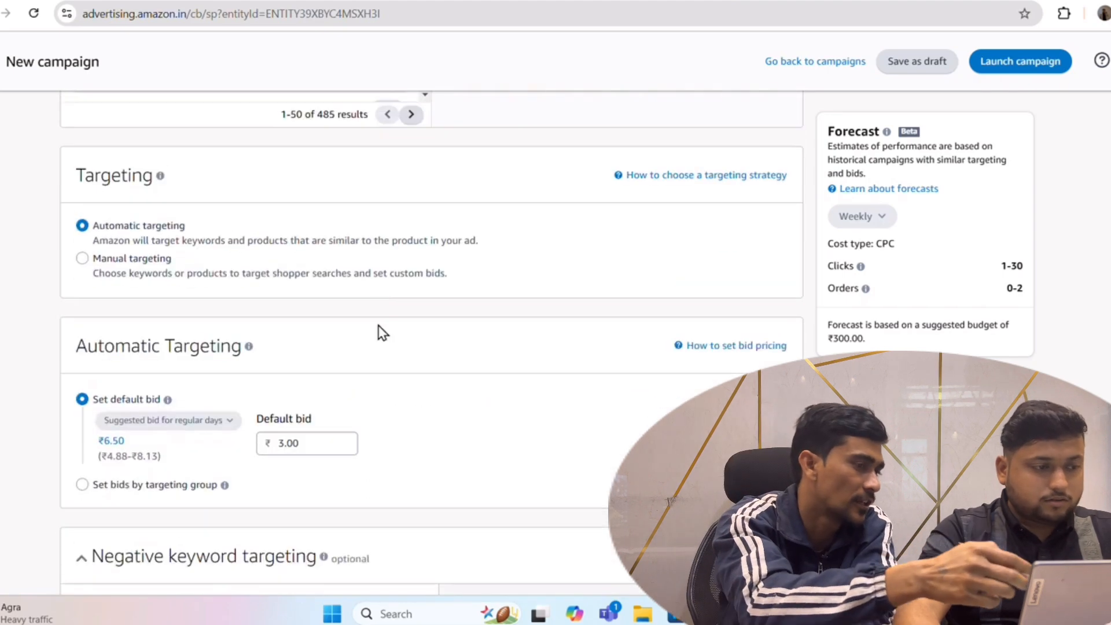
scroll(305, 327, down, 6)
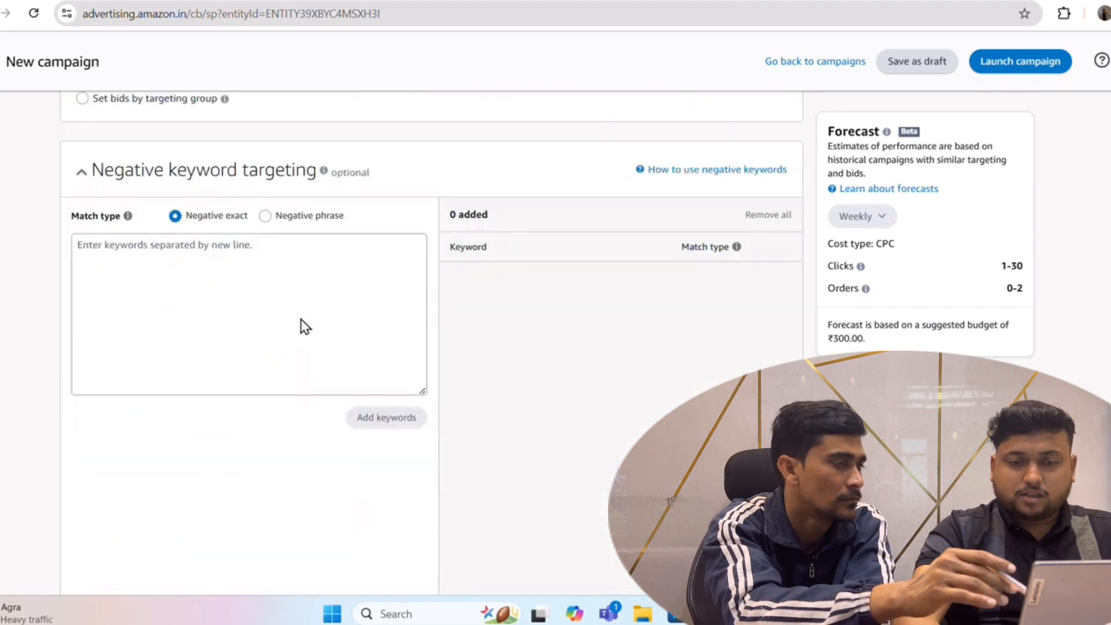
scroll(305, 327, down, 5)
scroll(300, 324, up, 10)
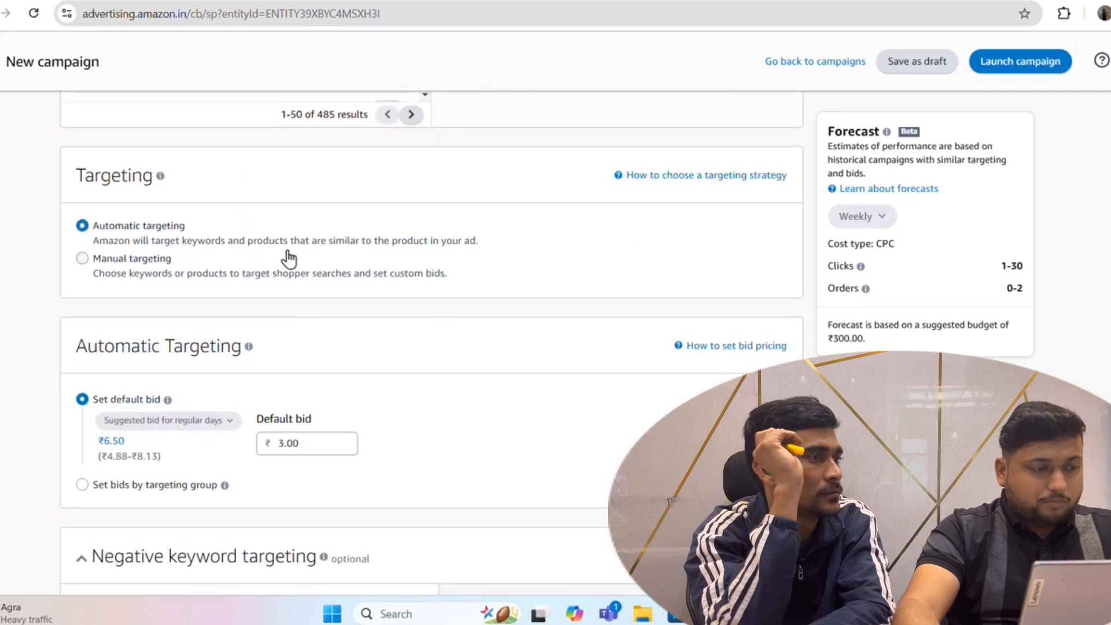
click(94, 259)
Examine the manual targeting types and the suggested keywords with their match types and suggested bids.
scroll(304, 270, down, 1)
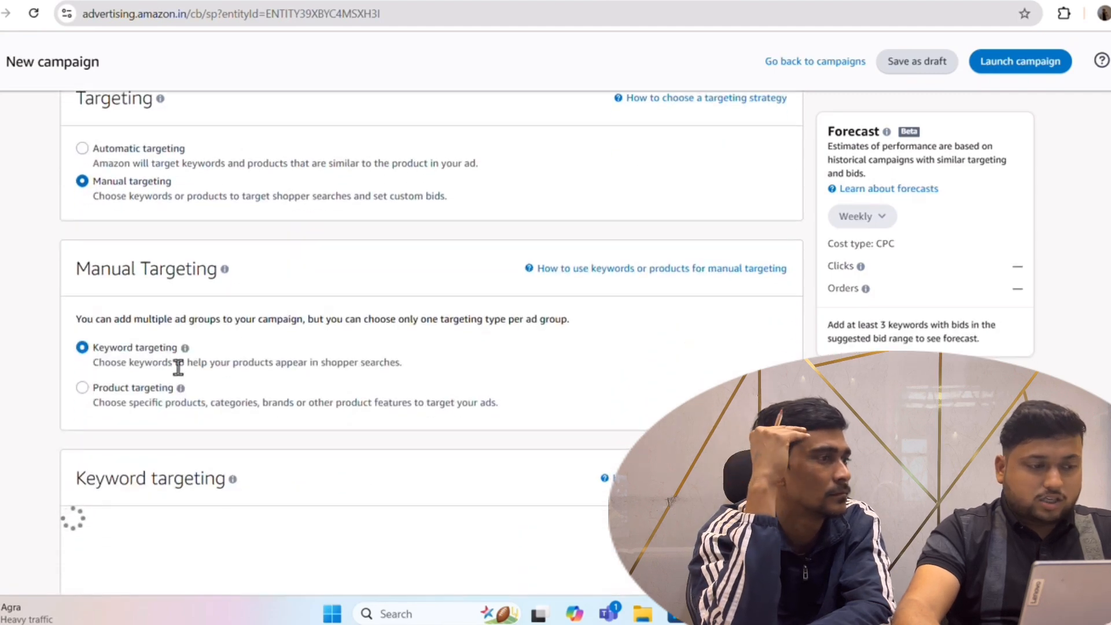
scroll(178, 368, down, 1)
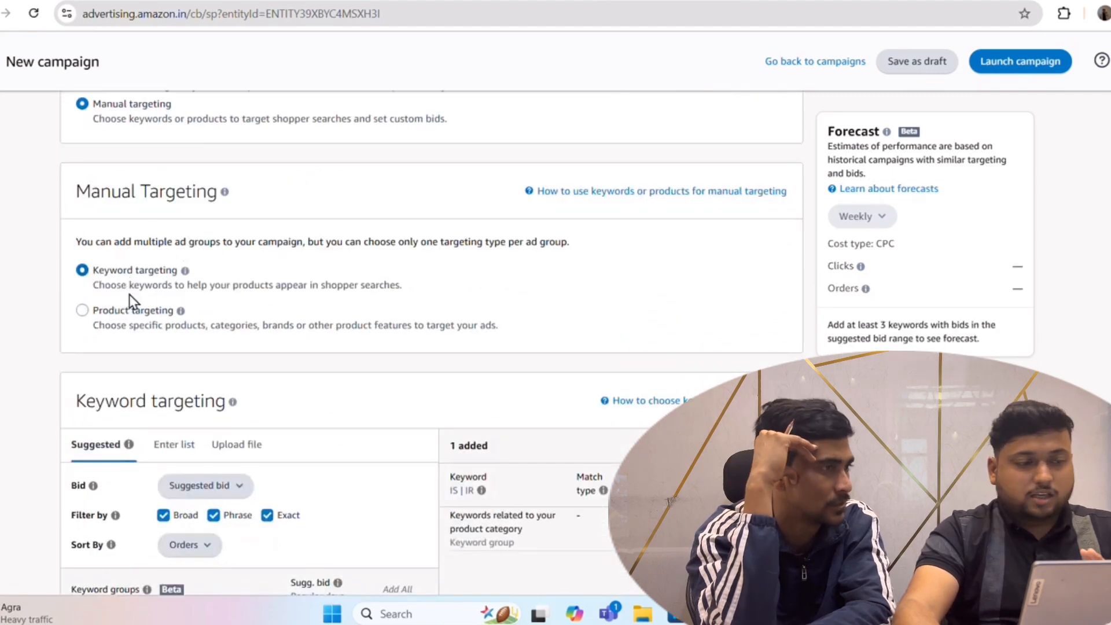
scroll(238, 276, down, 4)
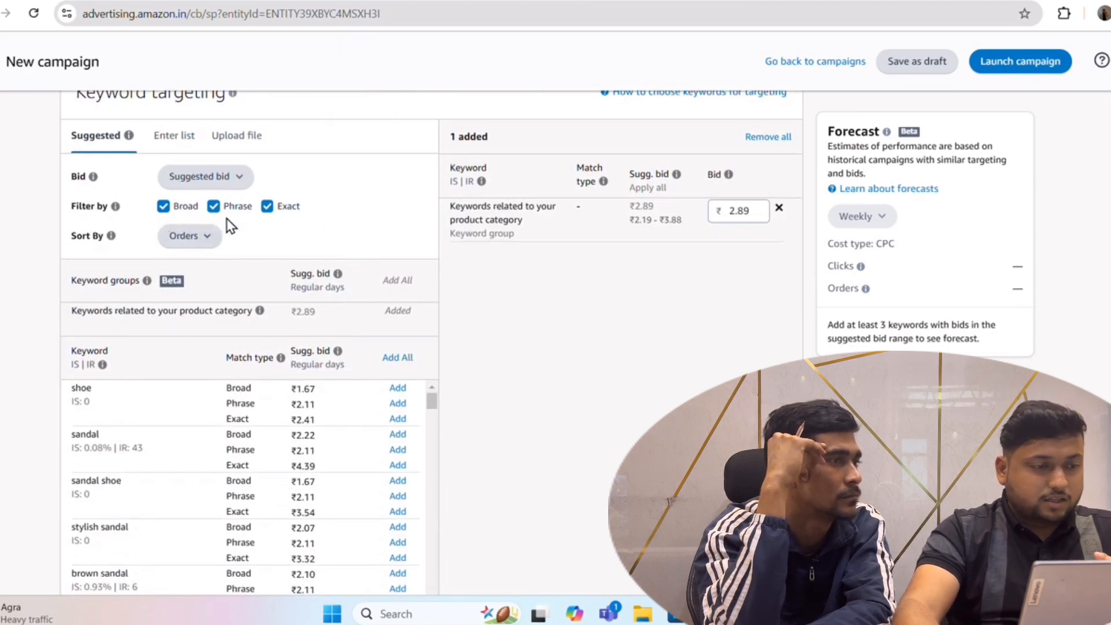
scroll(261, 150, down, 1)
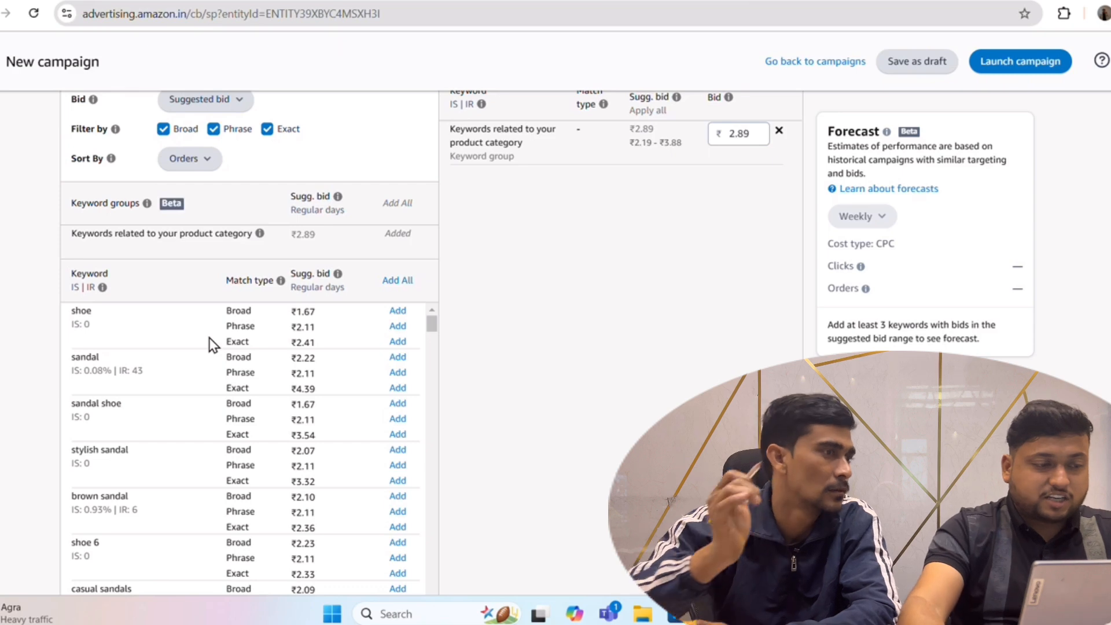
scroll(268, 327, down, 10)
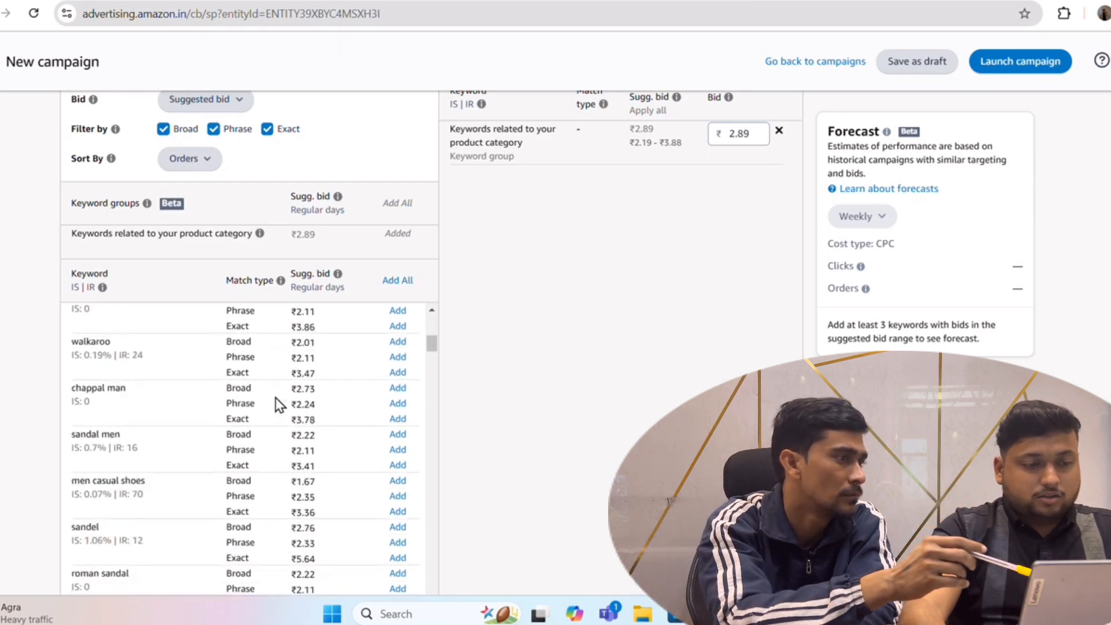
scroll(276, 399, up, 10)
drag(432, 326, 430, 414)
scroll(273, 340, up, 15)
scroll(277, 330, up, 3)
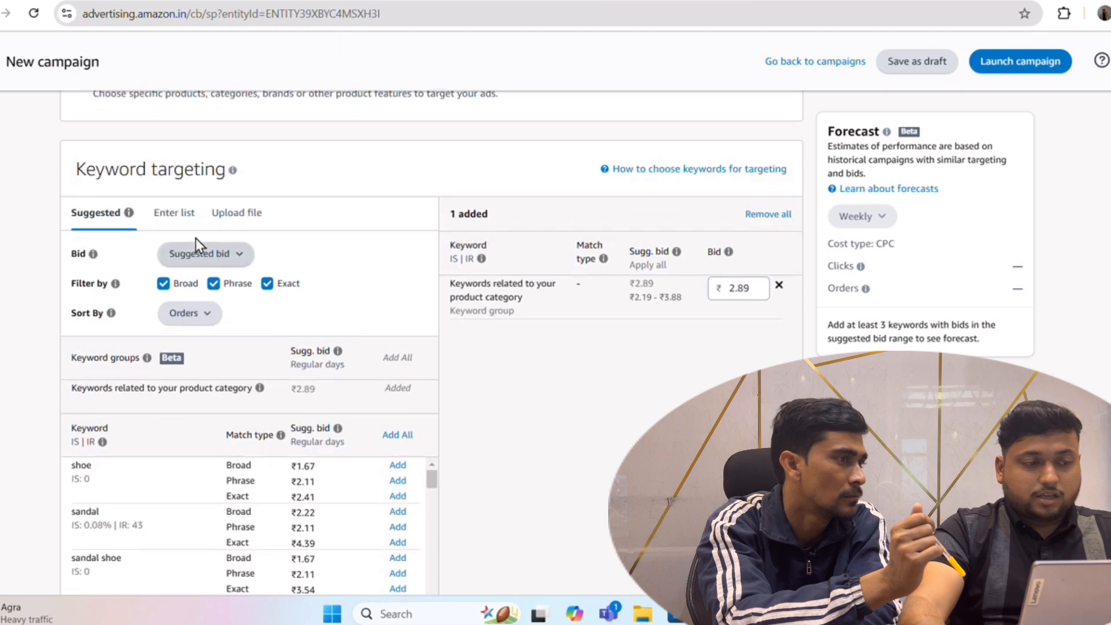
Inspect the entry area for a custom keyword list, and return to the suggested keywords and the manual targeting types.
click(184, 215)
click(190, 350)
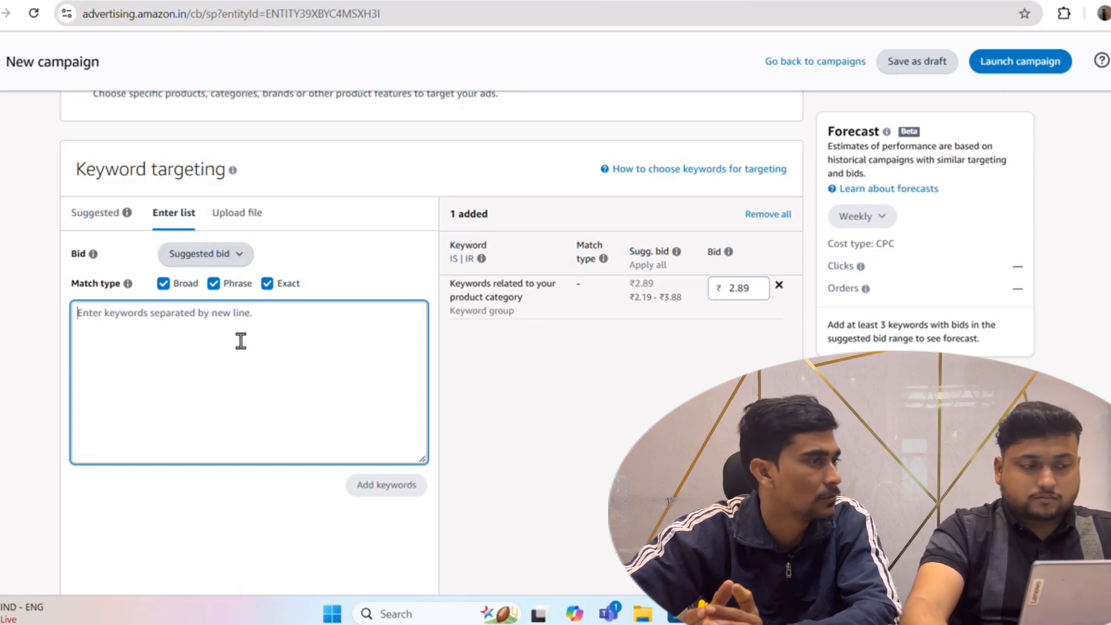
click(118, 214)
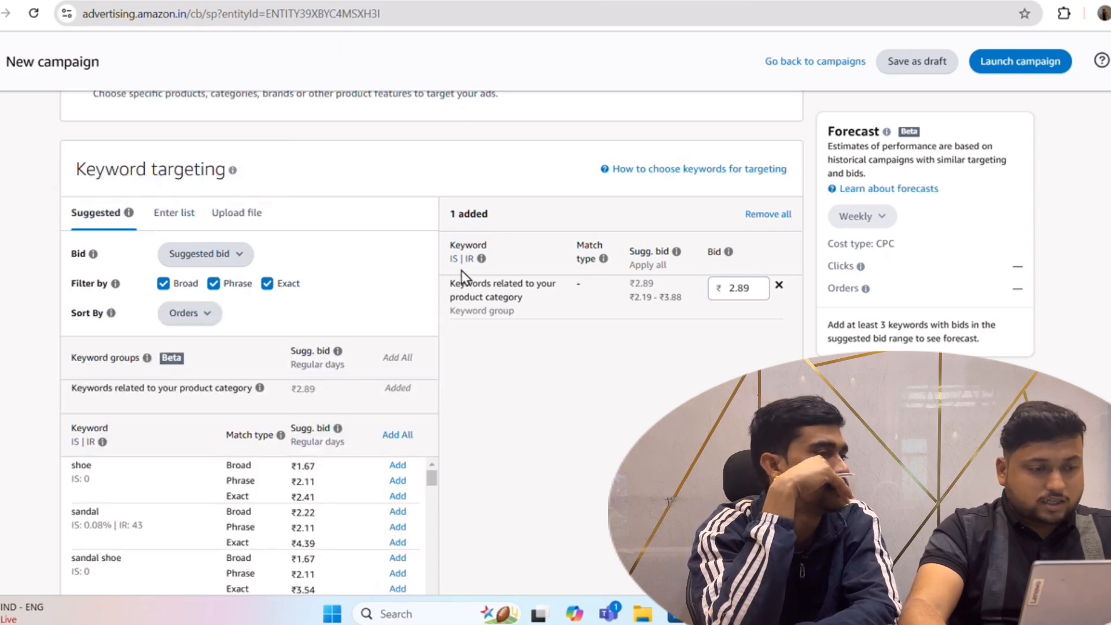
scroll(440, 284, down, 2)
scroll(365, 302, down, 4)
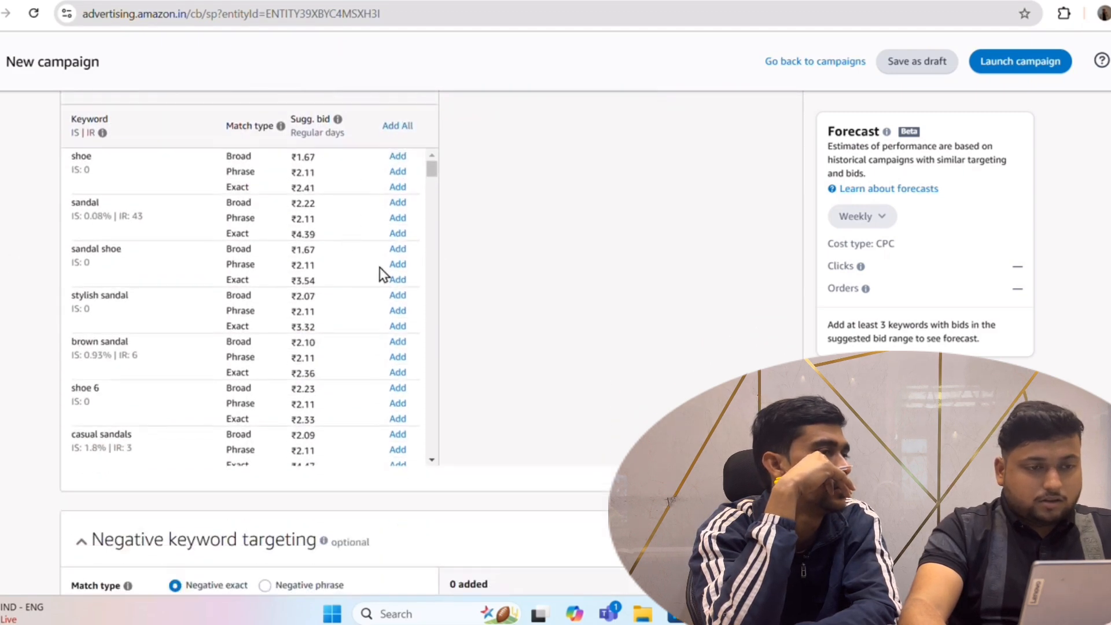
scroll(347, 277, down, 5)
scroll(640, 295, up, 10)
scroll(640, 295, down, 3)
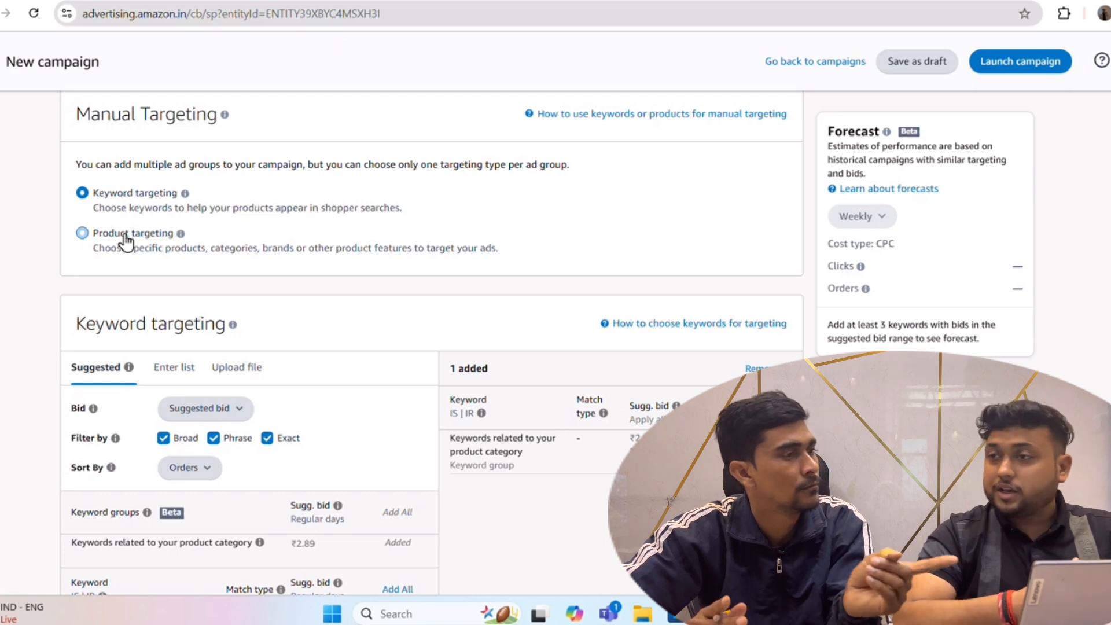
Add the suggested keywords "sendal" and "black shoes man", each with phrase and exact match, at their suggested bids.
scroll(127, 235, down, 4)
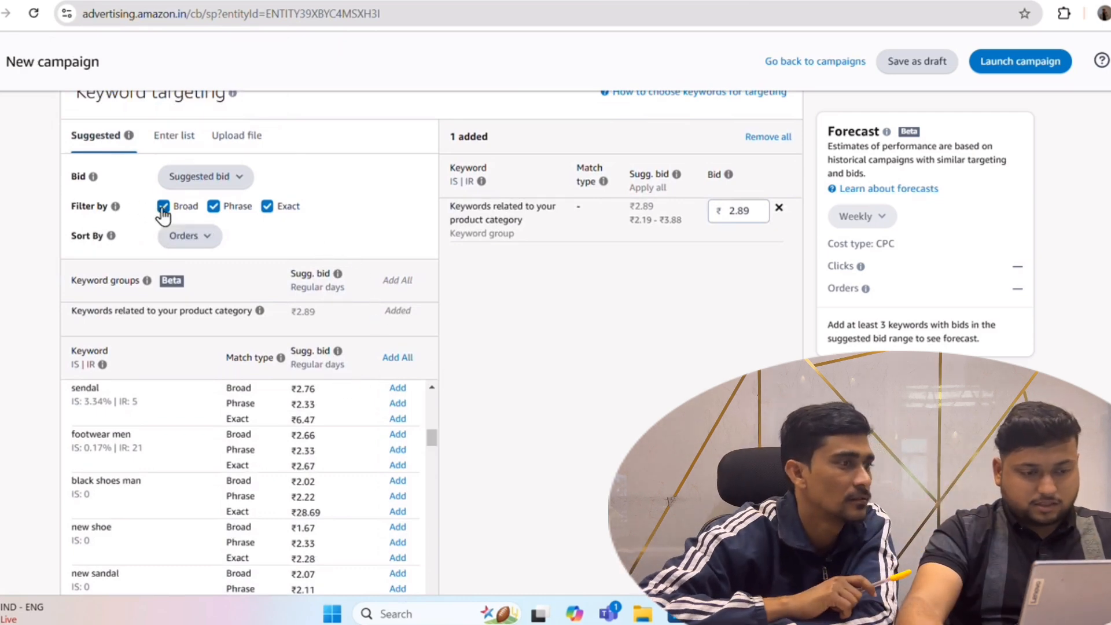
click(398, 404)
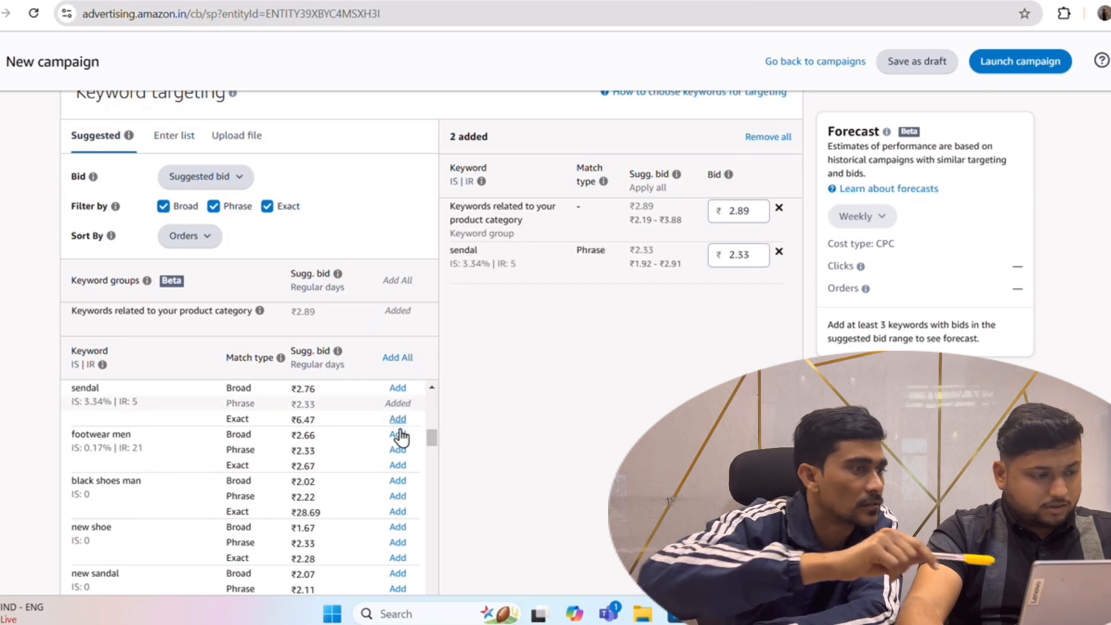
click(398, 418)
scroll(397, 413, down, 1)
click(396, 419)
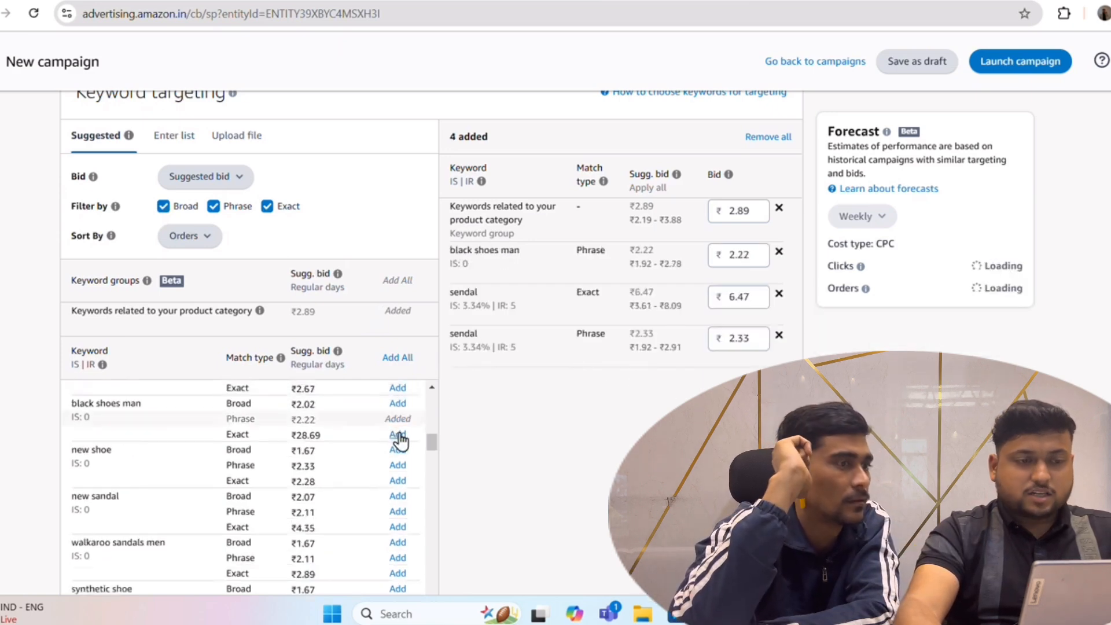
click(397, 434)
scroll(396, 435, up, 3)
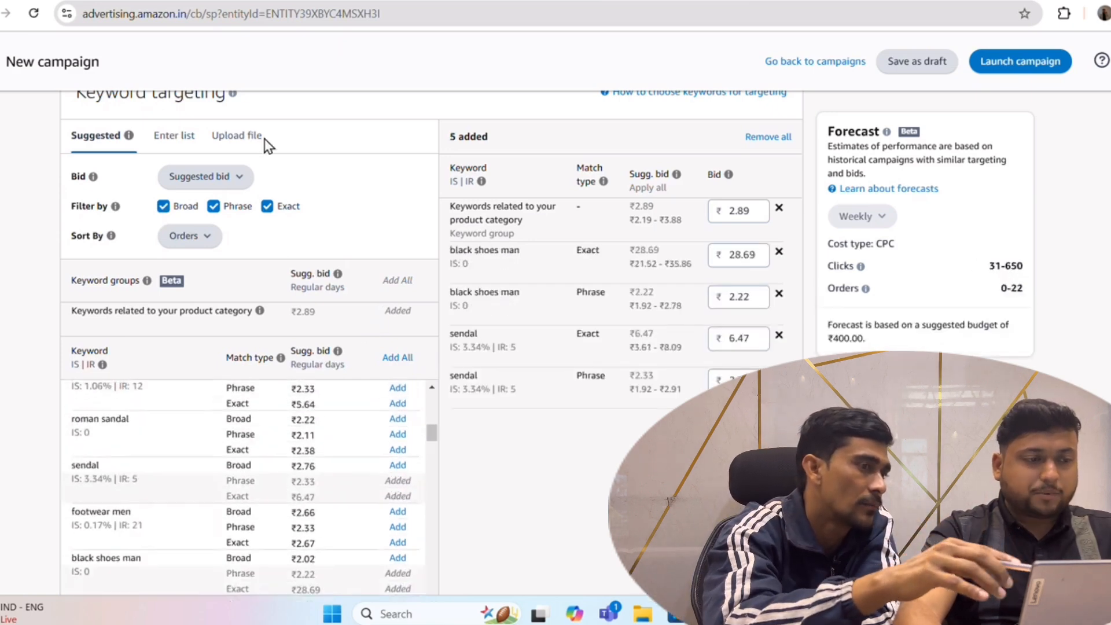
Inspect the custom keyword list entry with its broad, phrase and exact match options, and the manual targeting types.
click(172, 138)
click(177, 263)
click(164, 207)
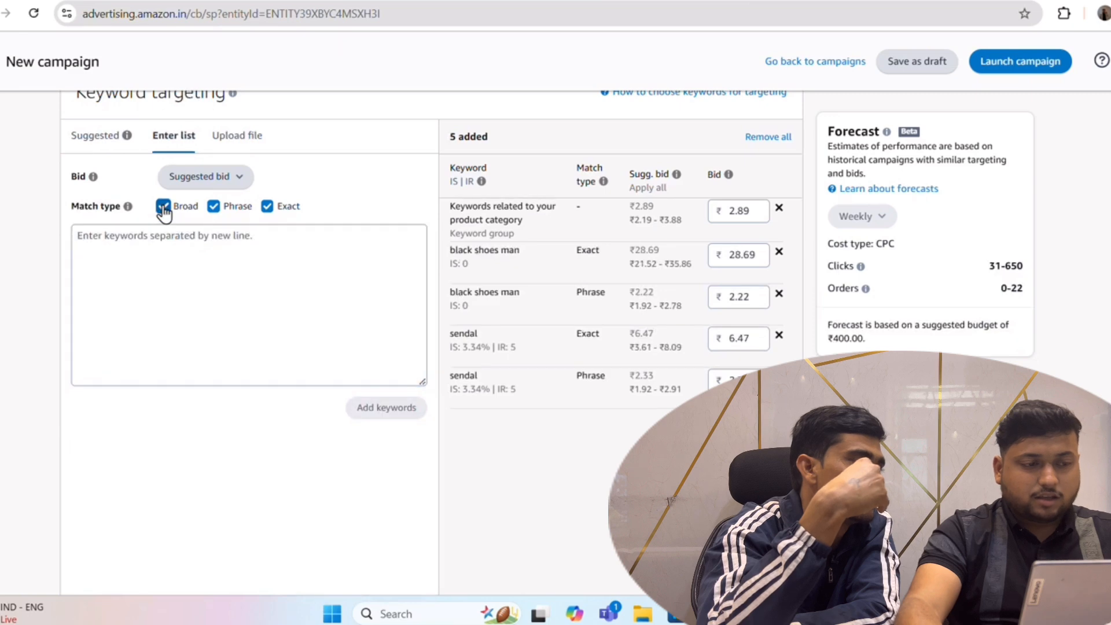
click(163, 206)
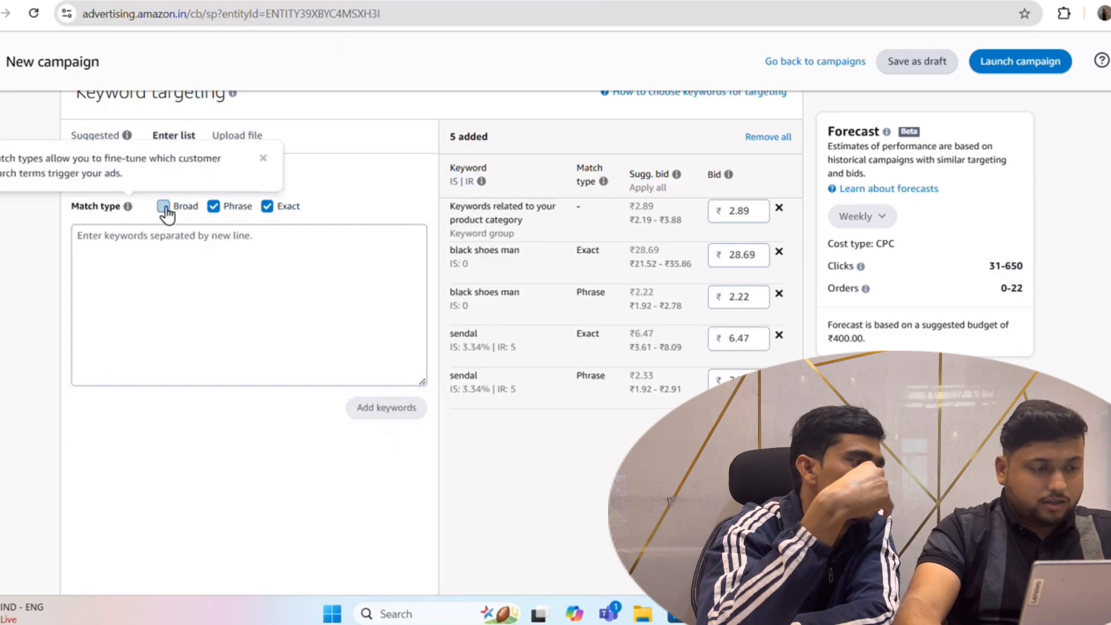
scroll(429, 335, up, 4)
scroll(434, 302, up, 3)
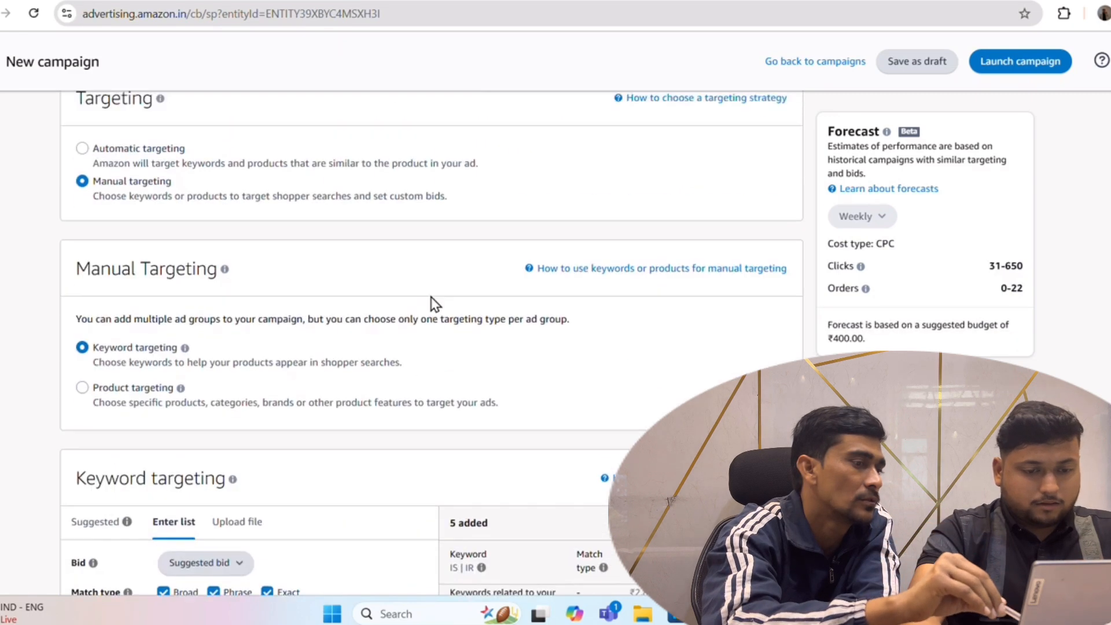
scroll(593, 290, down, 5)
scroll(724, 346, down, 2)
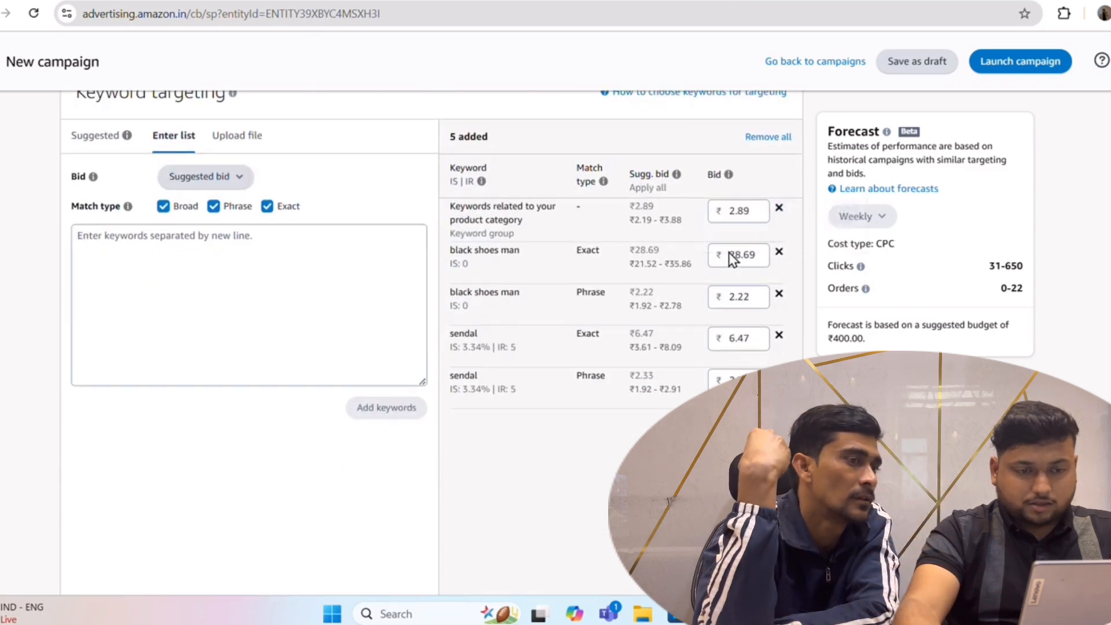
Examine the bids, suggested bid ranges and match types of the added keywords.
click(736, 260)
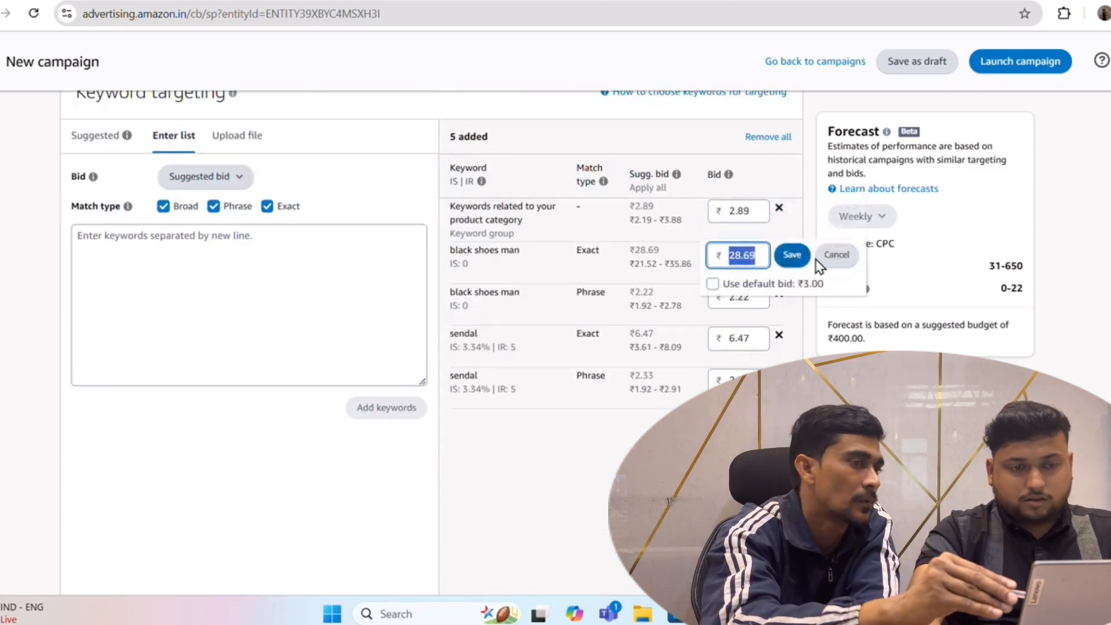
click(836, 254)
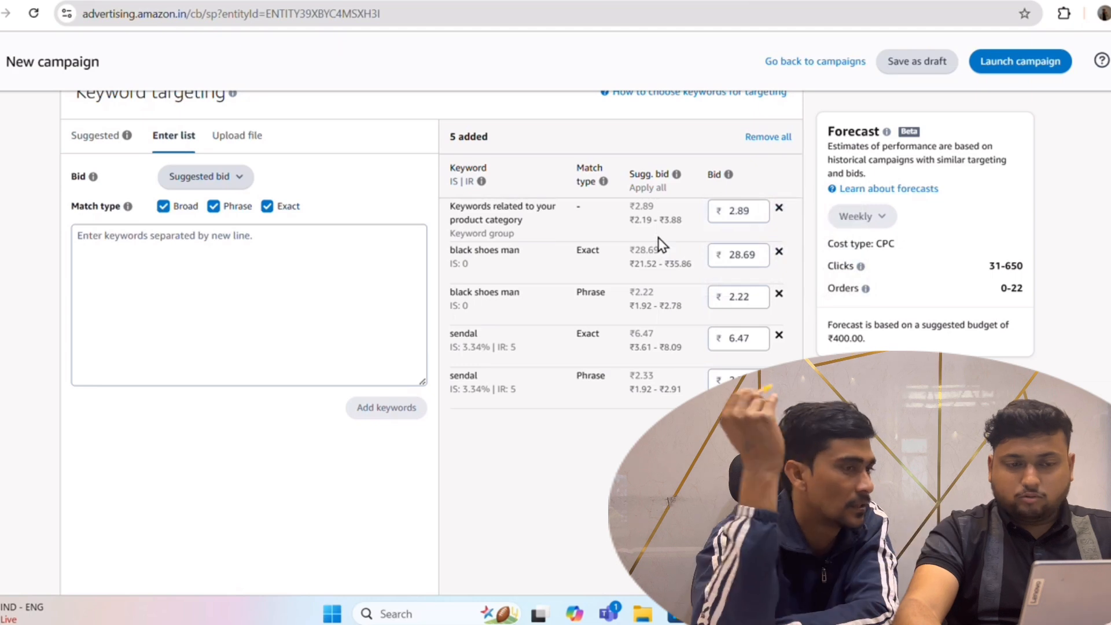
scroll(658, 237, up, 1)
scroll(659, 238, up, 1)
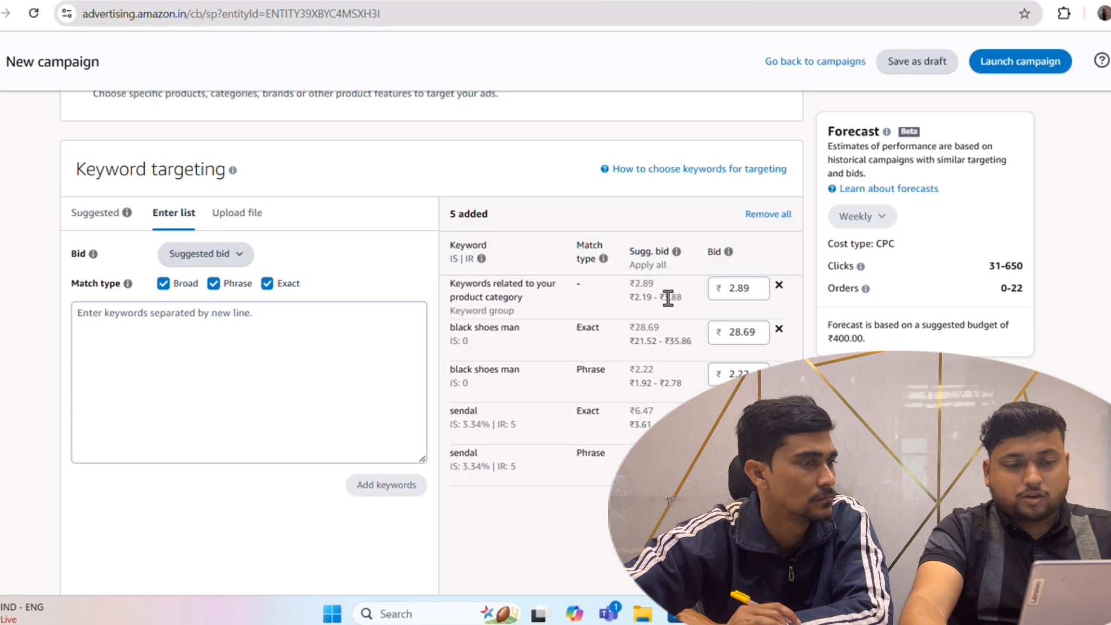
drag(659, 351, 668, 382)
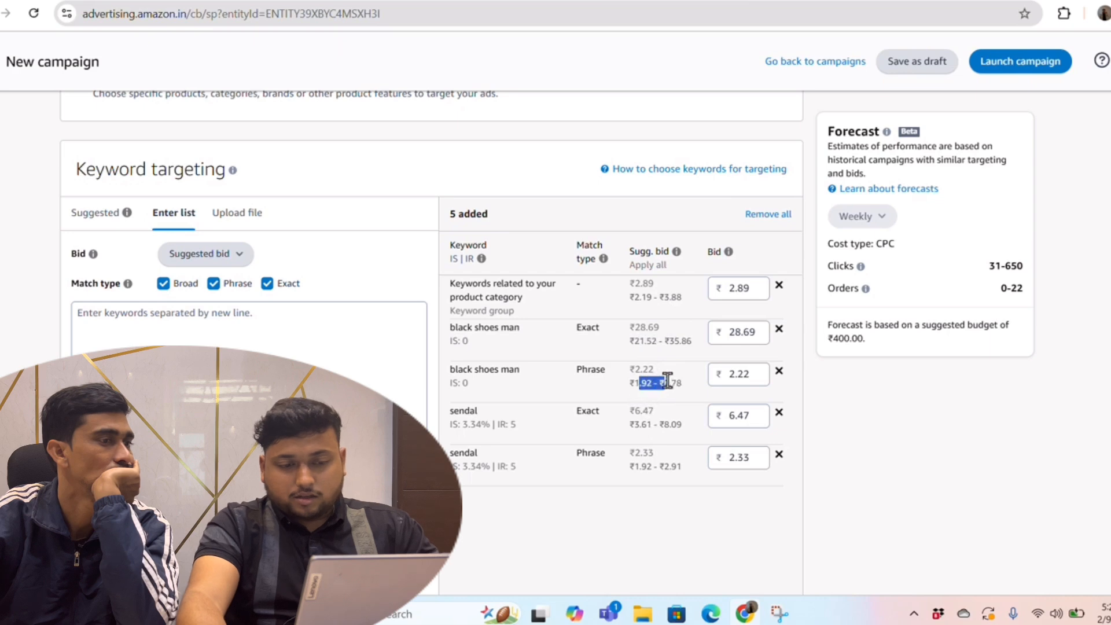
drag(635, 424, 682, 425)
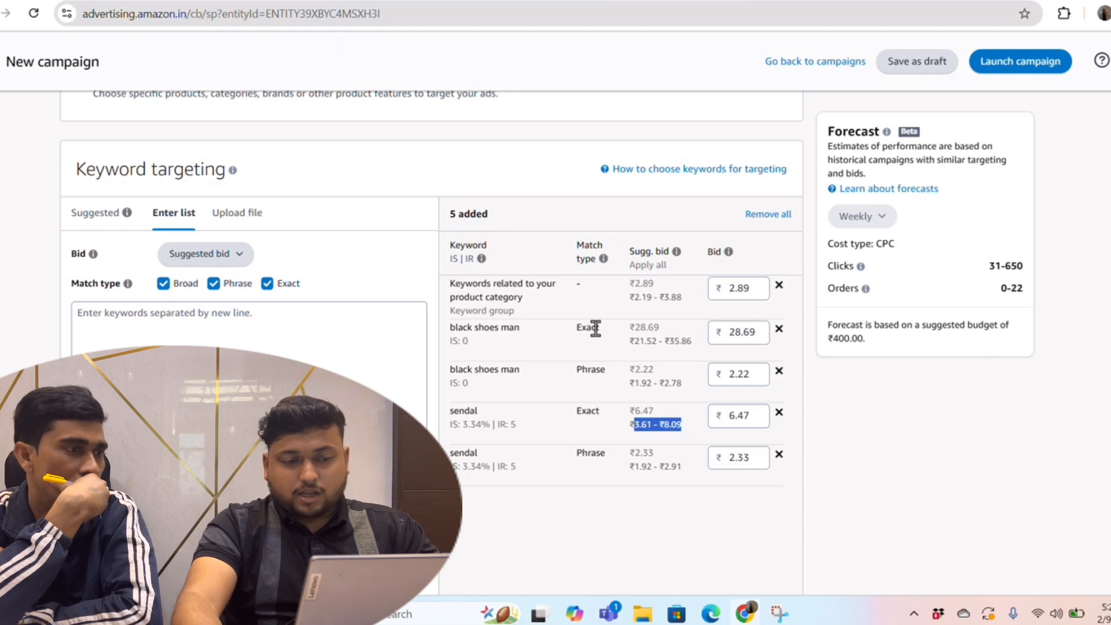
drag(600, 328, 660, 330)
click(465, 336)
click(662, 344)
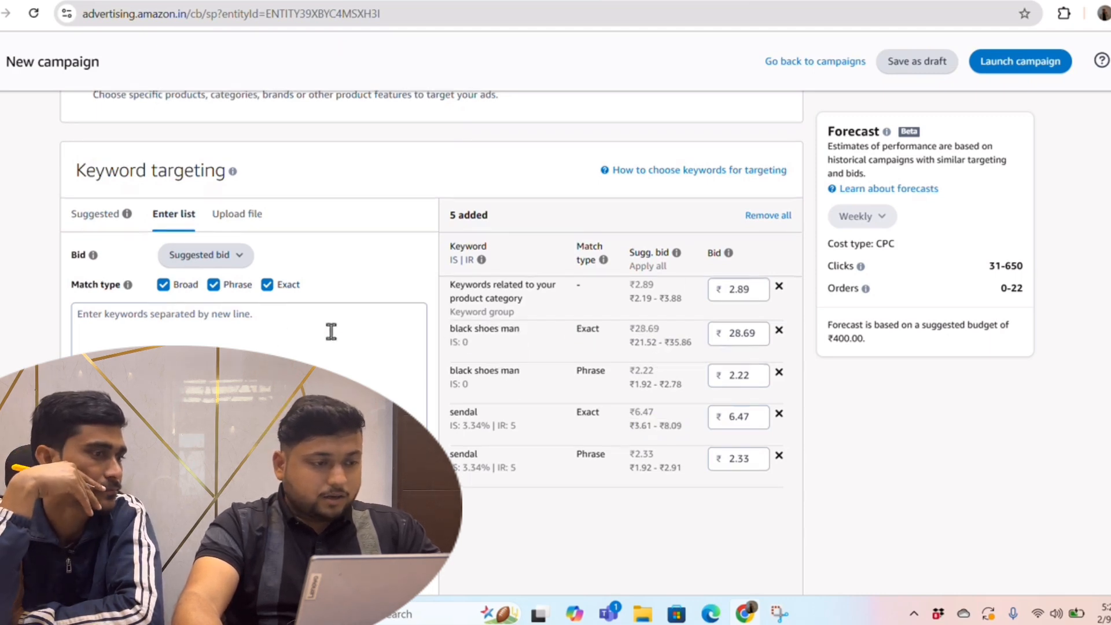
Switch the manual targeting type to product targeting and open the category search.
scroll(331, 331, up, 4)
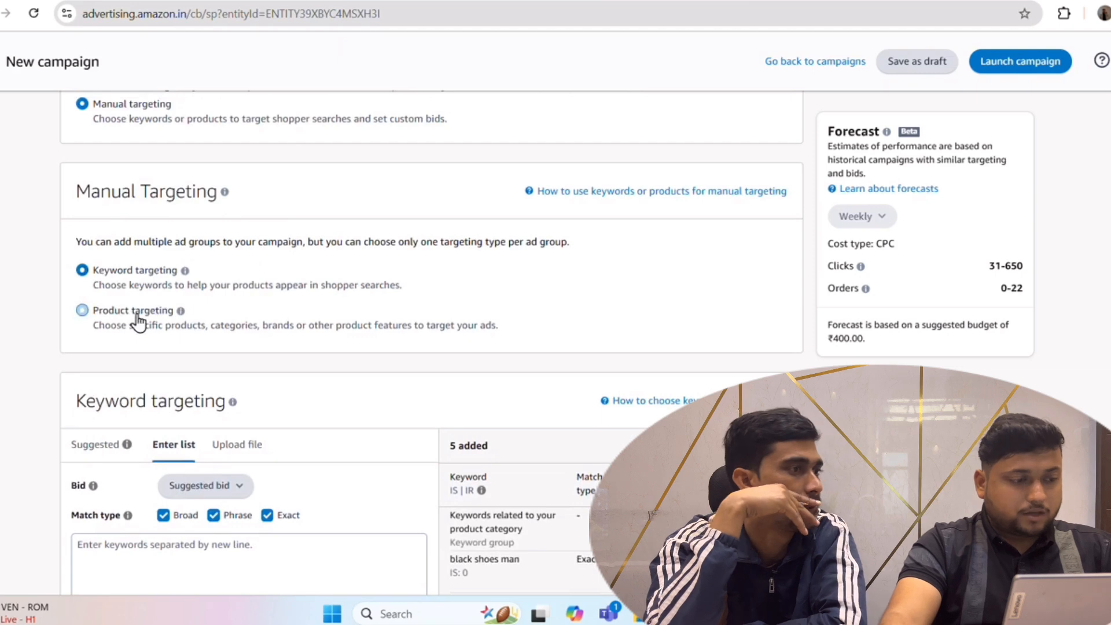
click(138, 317)
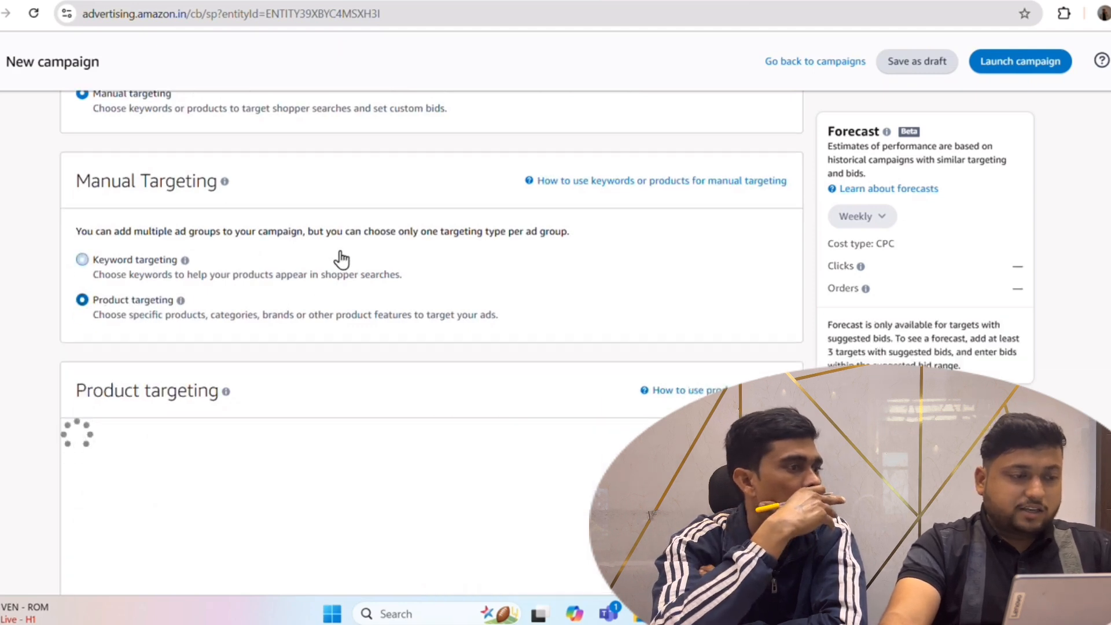
scroll(618, 280, down, 5)
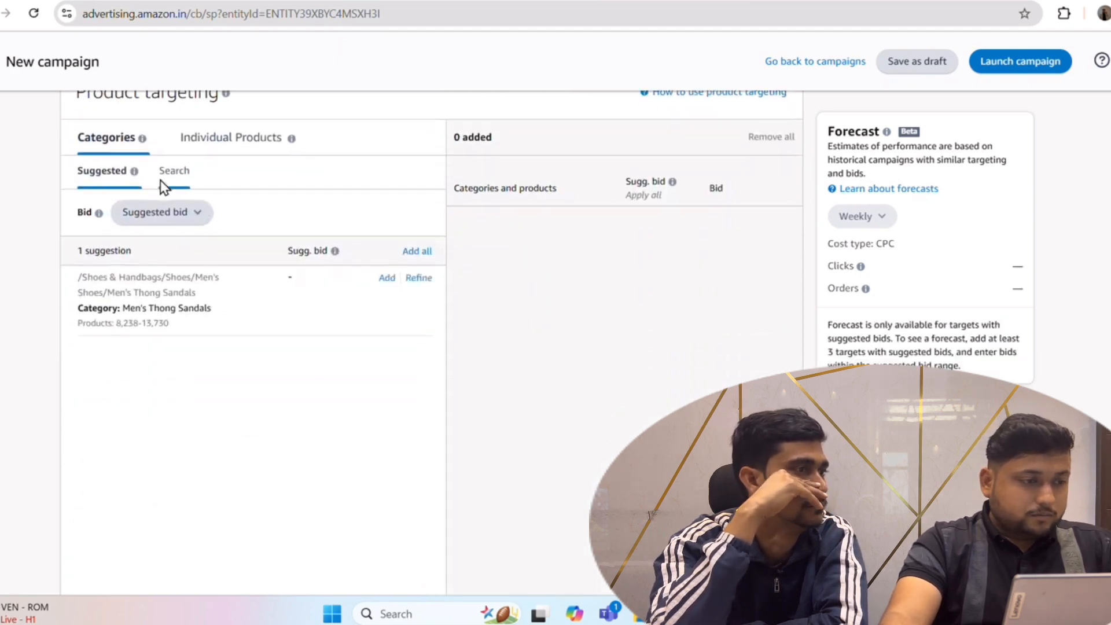
click(179, 173)
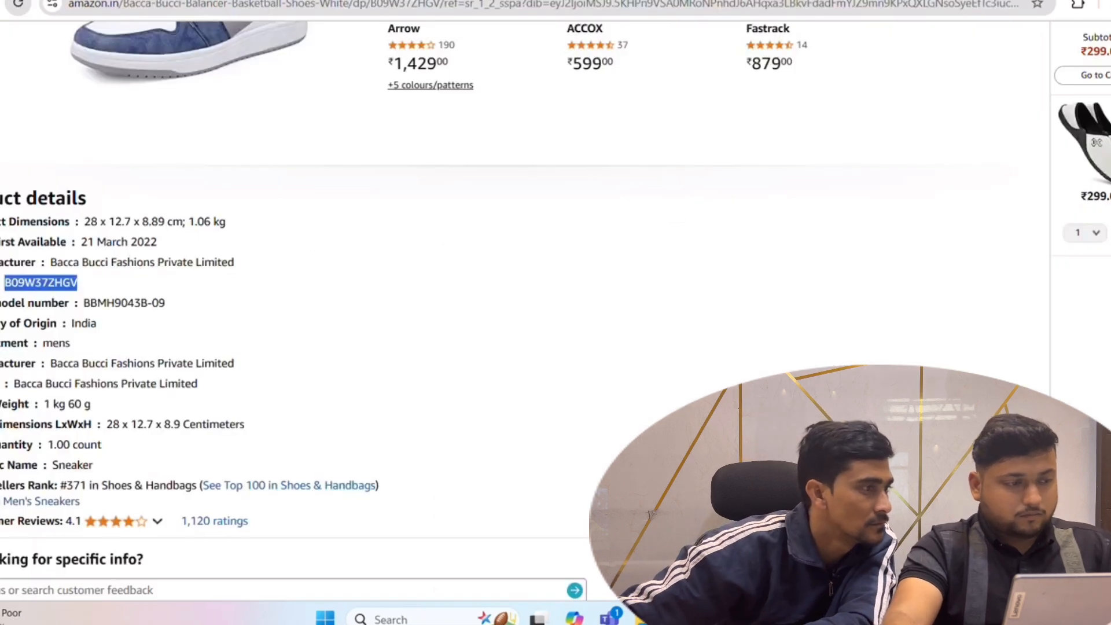
Search the individual products for ASIN B09W37ZHGV and add the product as an expanded target with a ₹3.00 bid.
click(703, 0)
click(703, 0)
click(167, 270)
text(B09W37ZHGV)
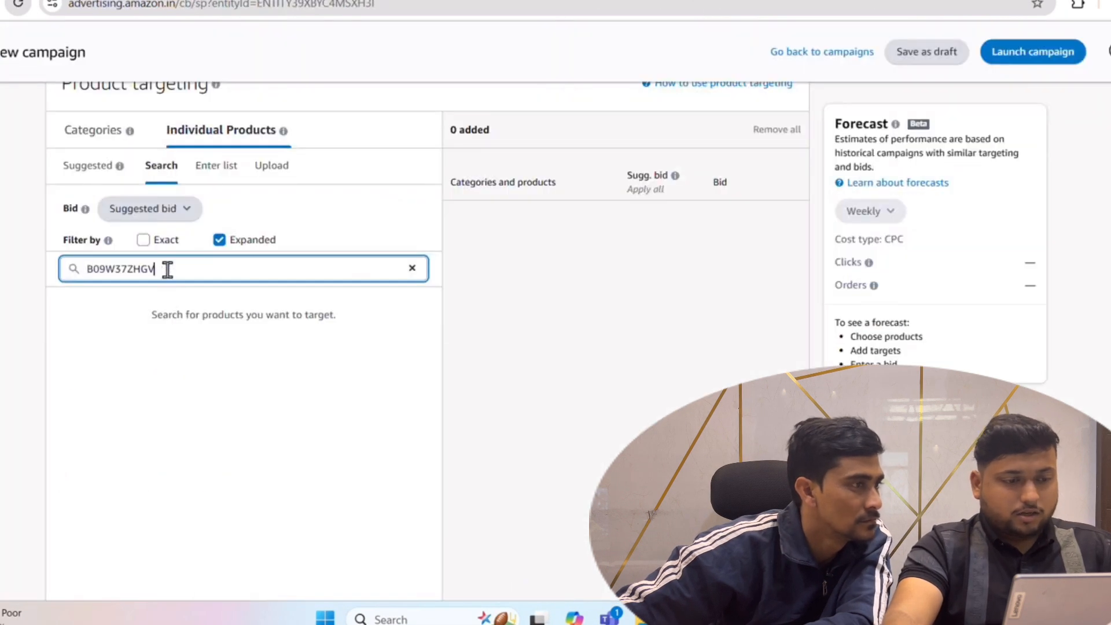
key(Return)
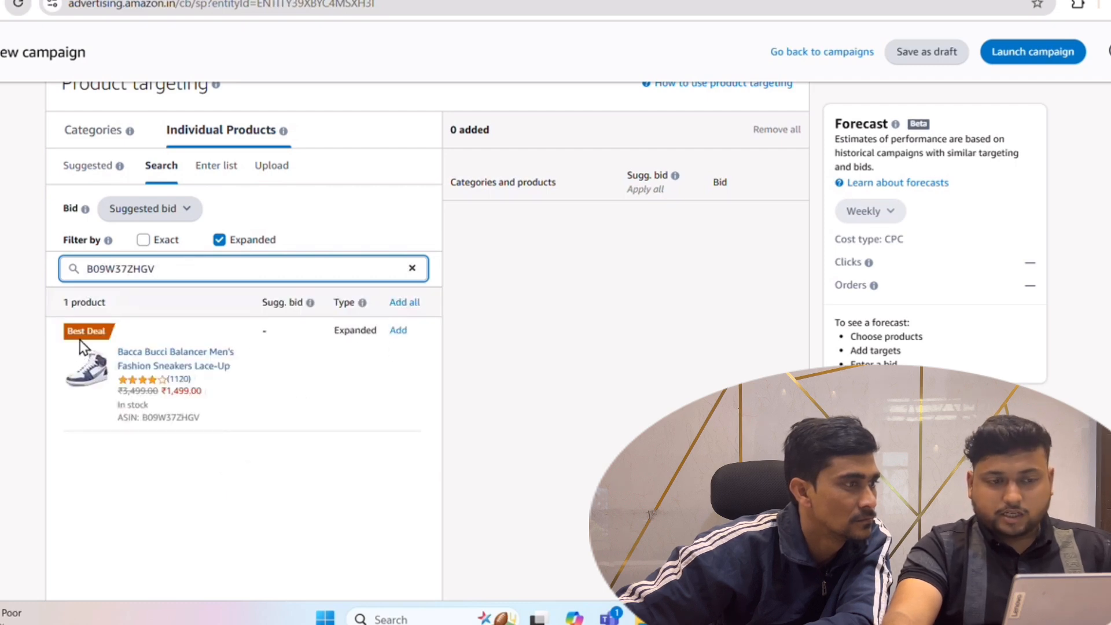
click(399, 332)
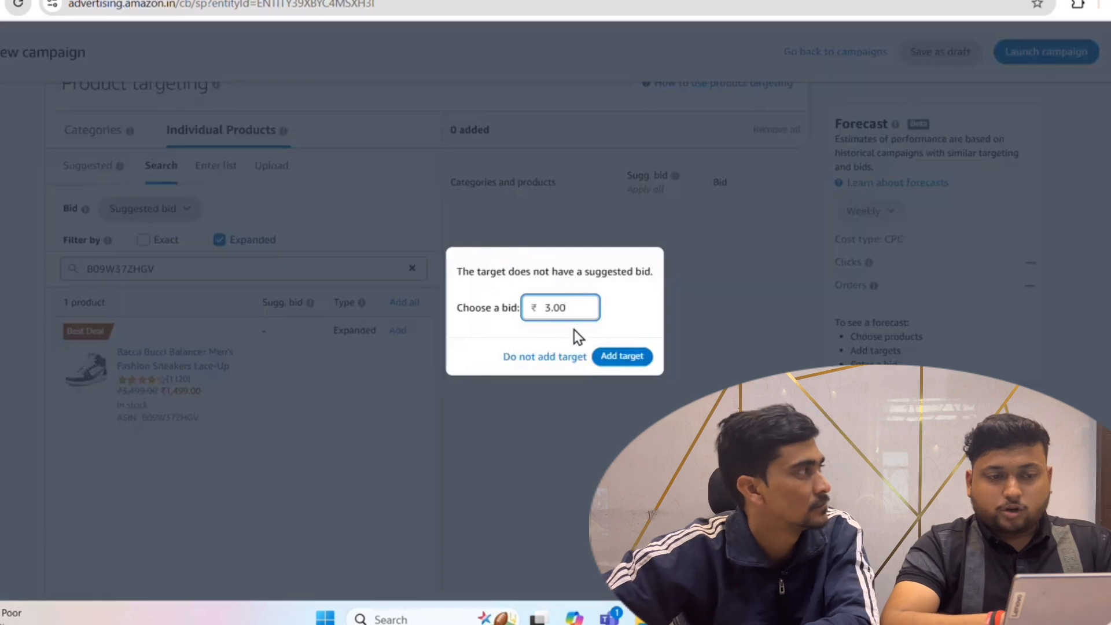
click(614, 362)
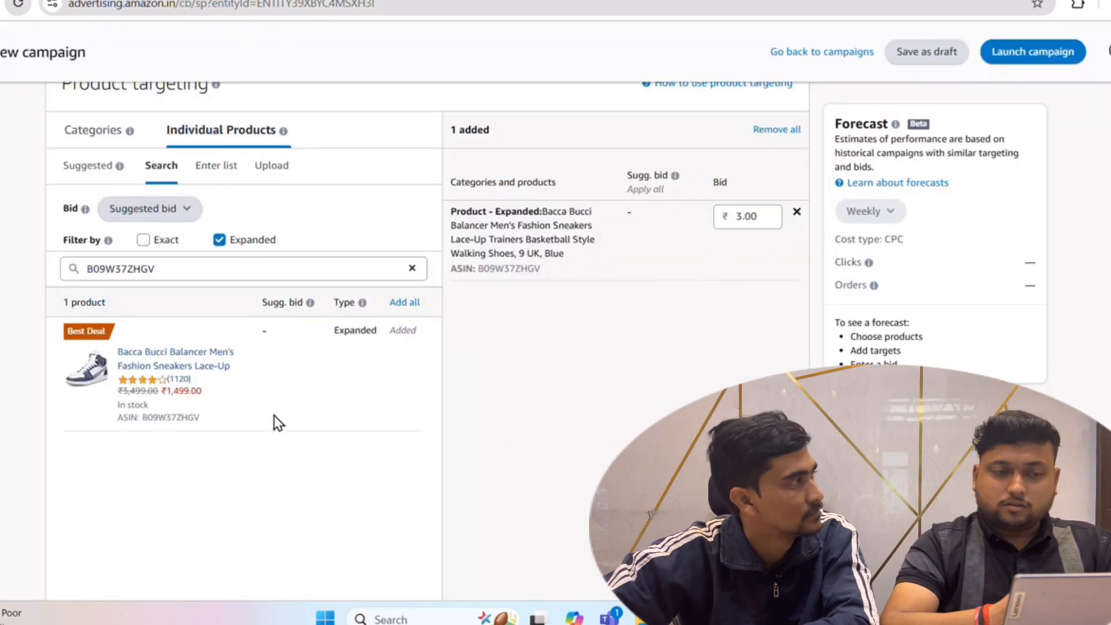
Review the added product target, the manual targeting settings and the ad group's product selection.
scroll(575, 352, down, 2)
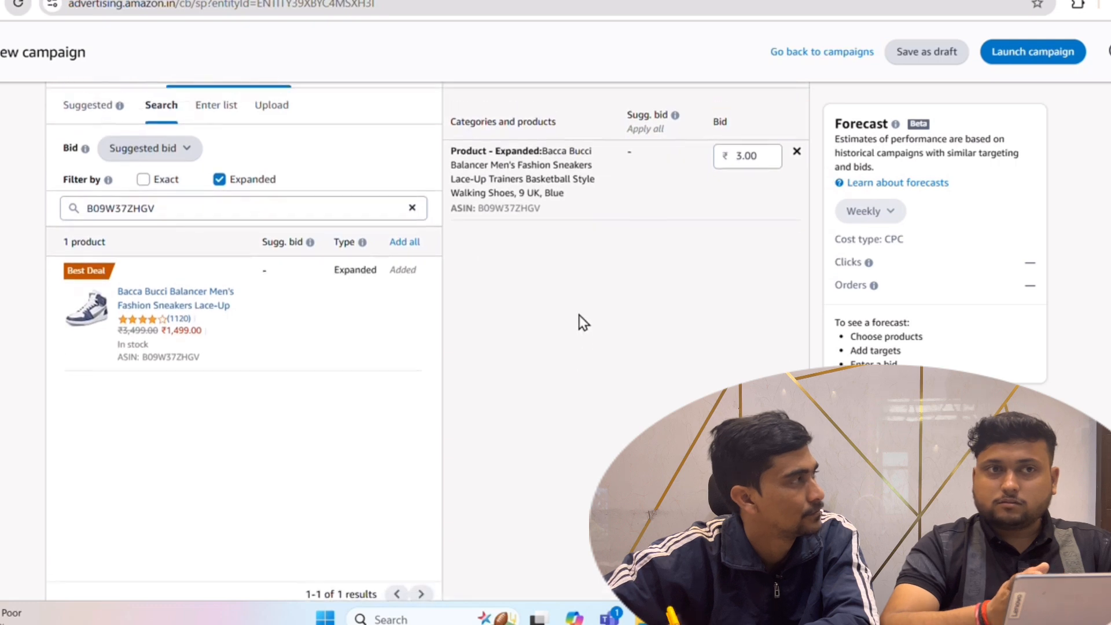
scroll(580, 320, up, 2)
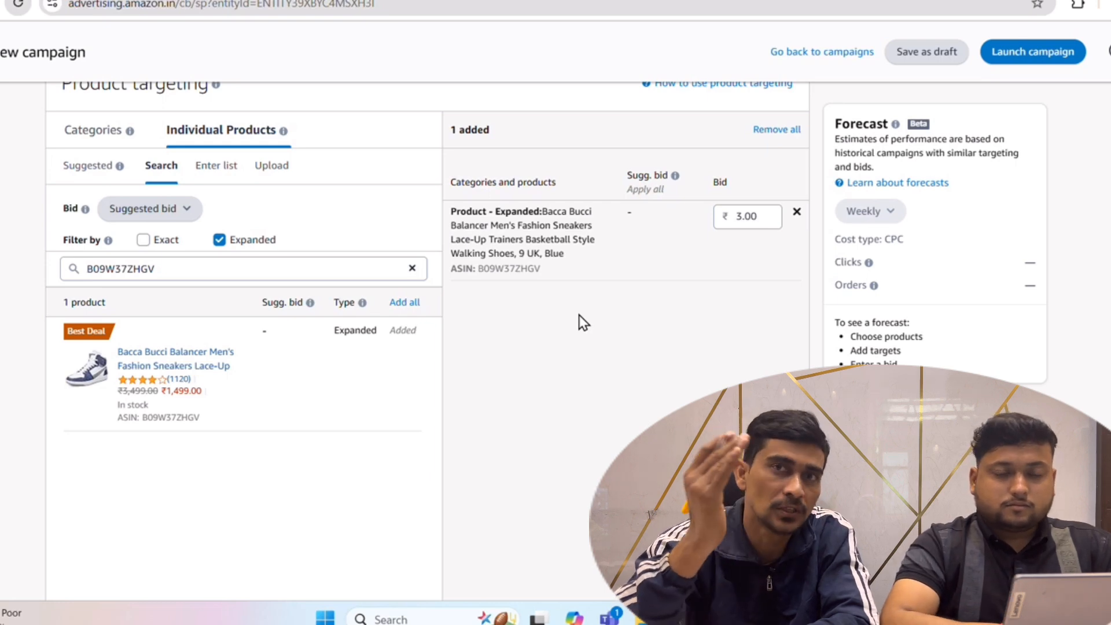
scroll(582, 323, up, 15)
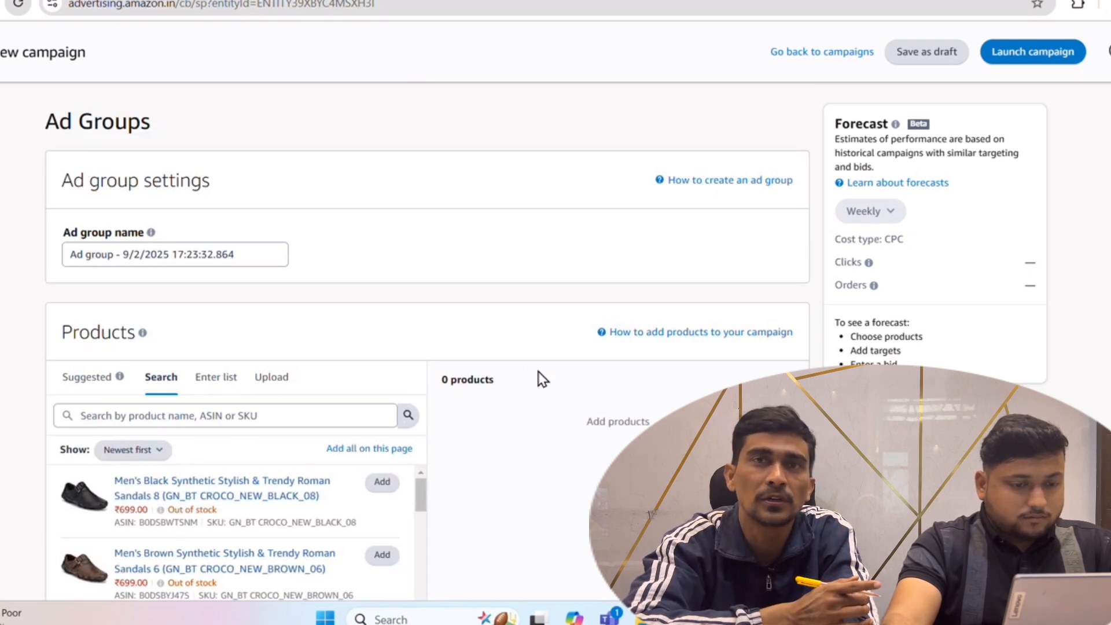
scroll(495, 347, down, 20)
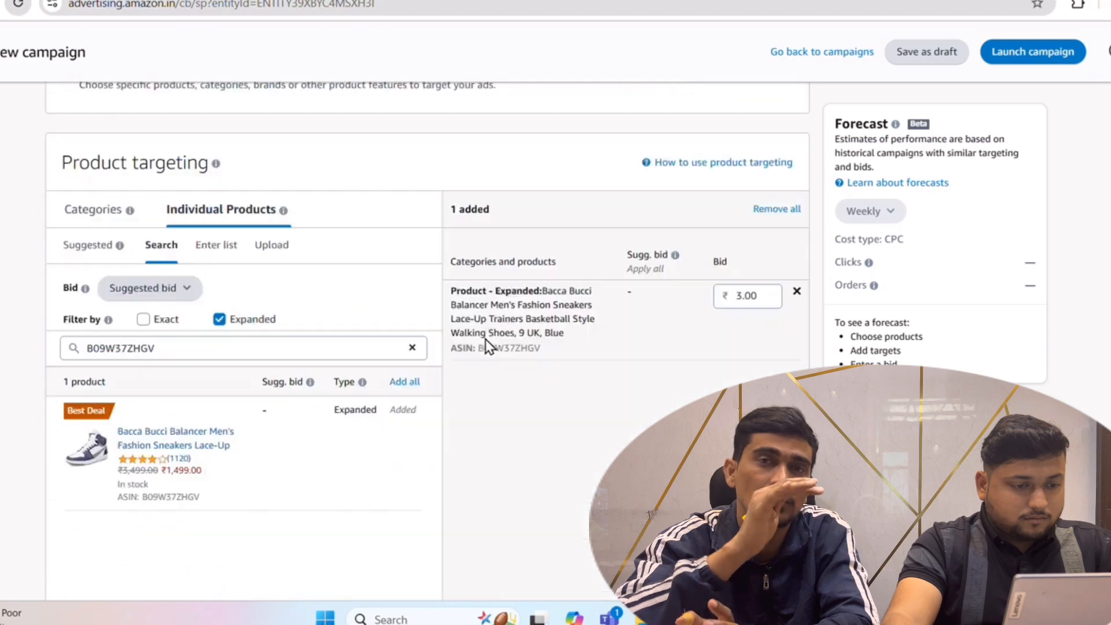
scroll(538, 354, up, 5)
scroll(561, 358, up, 15)
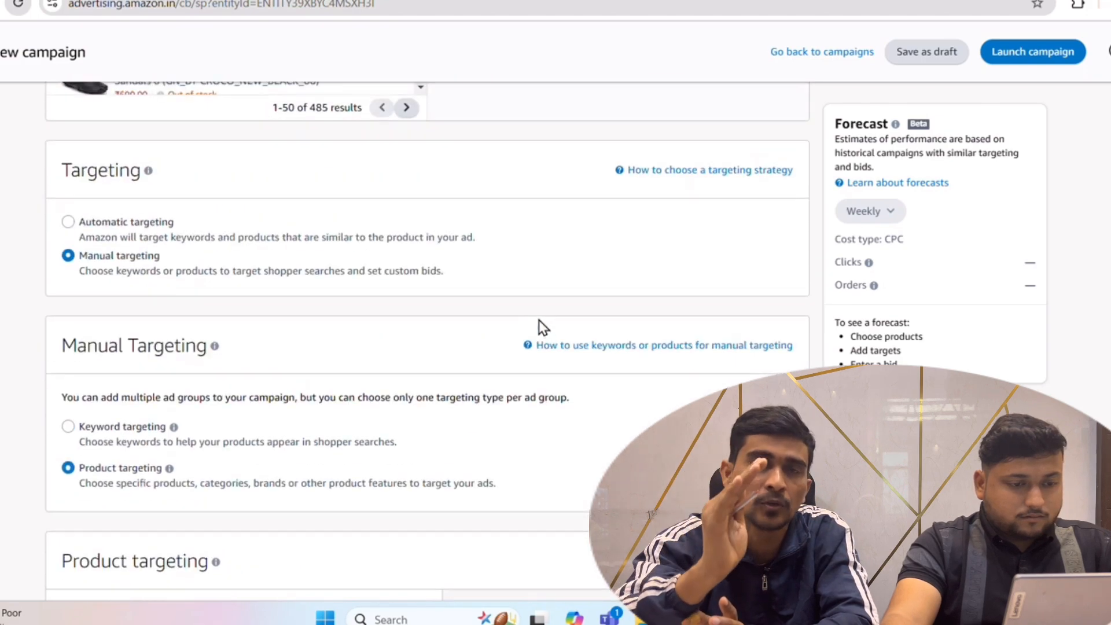
drag(13, 185, 689, 481)
click(689, 481)
drag(656, 431, 609, 394)
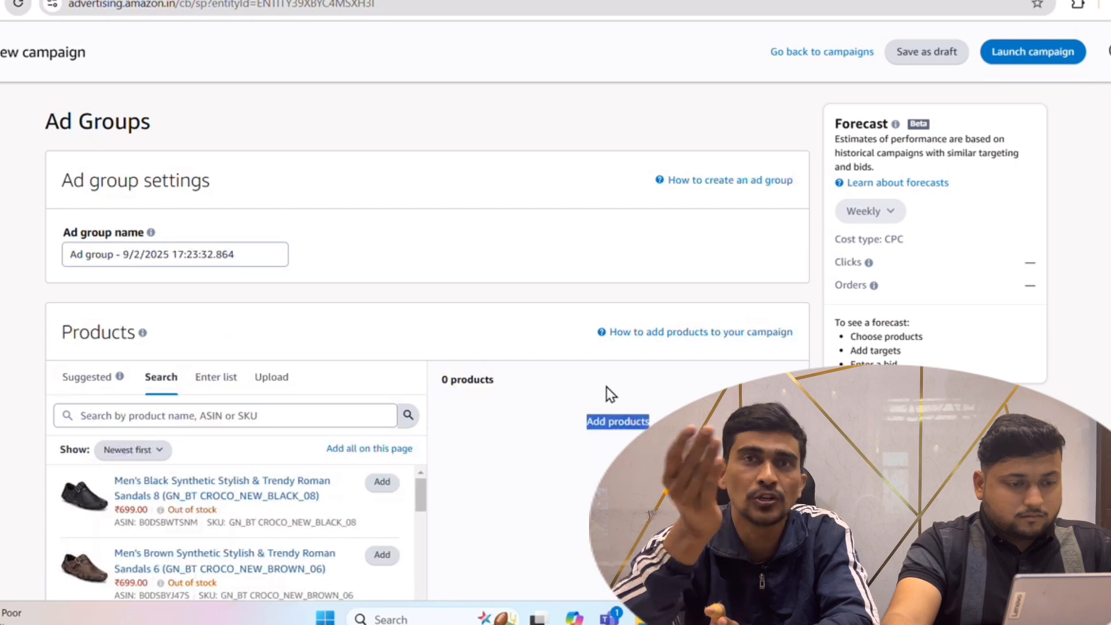
click(589, 379)
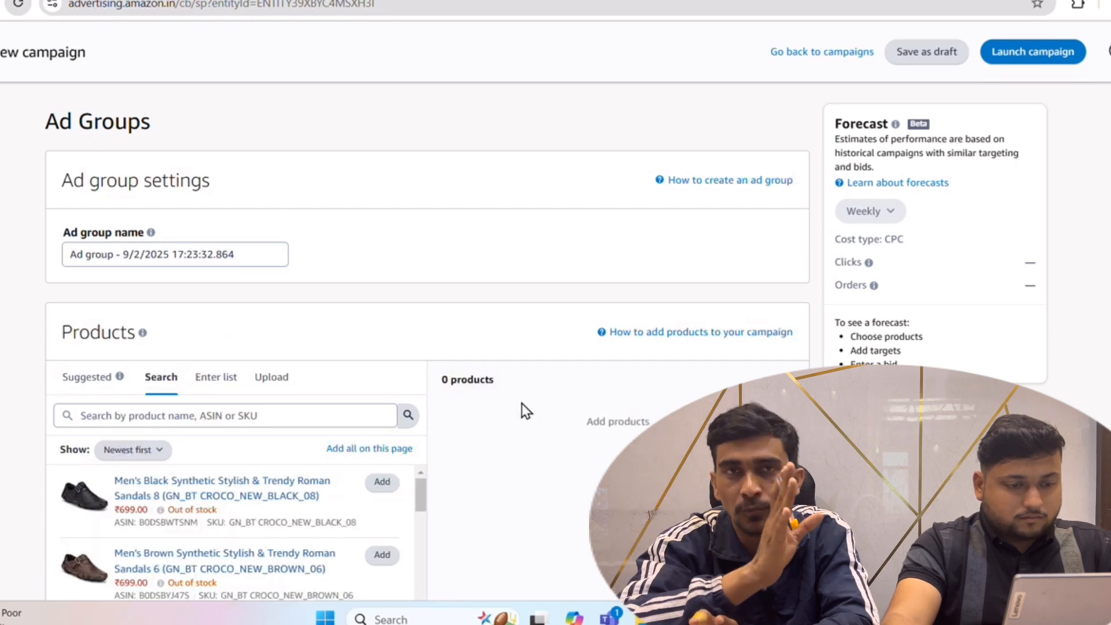
double_click(618, 420)
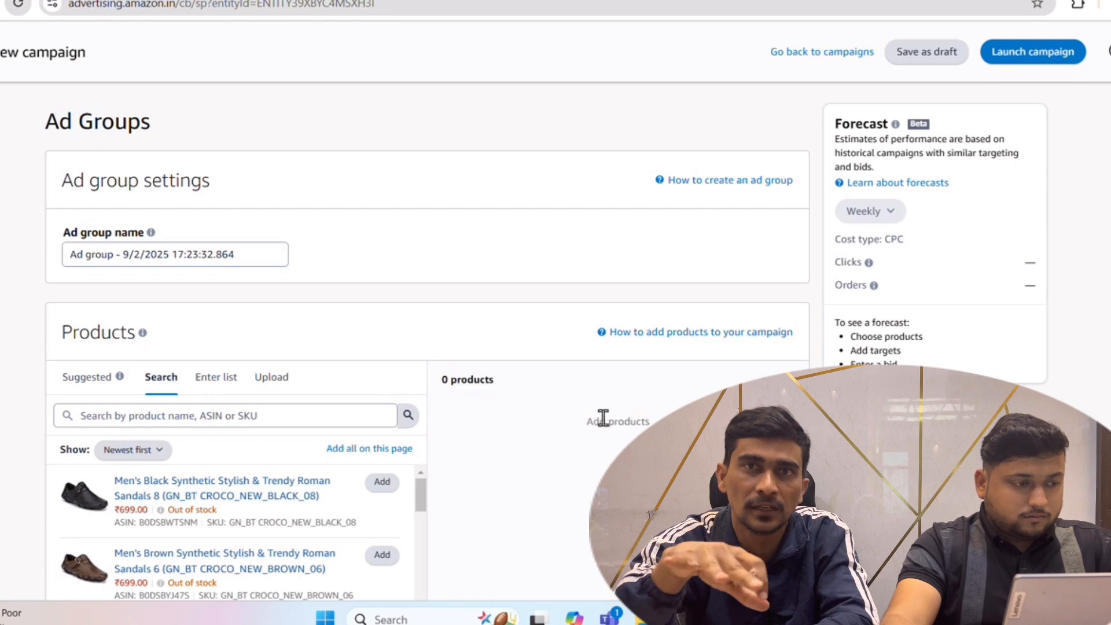
triple_click(603, 419)
double_click(453, 379)
click(447, 379)
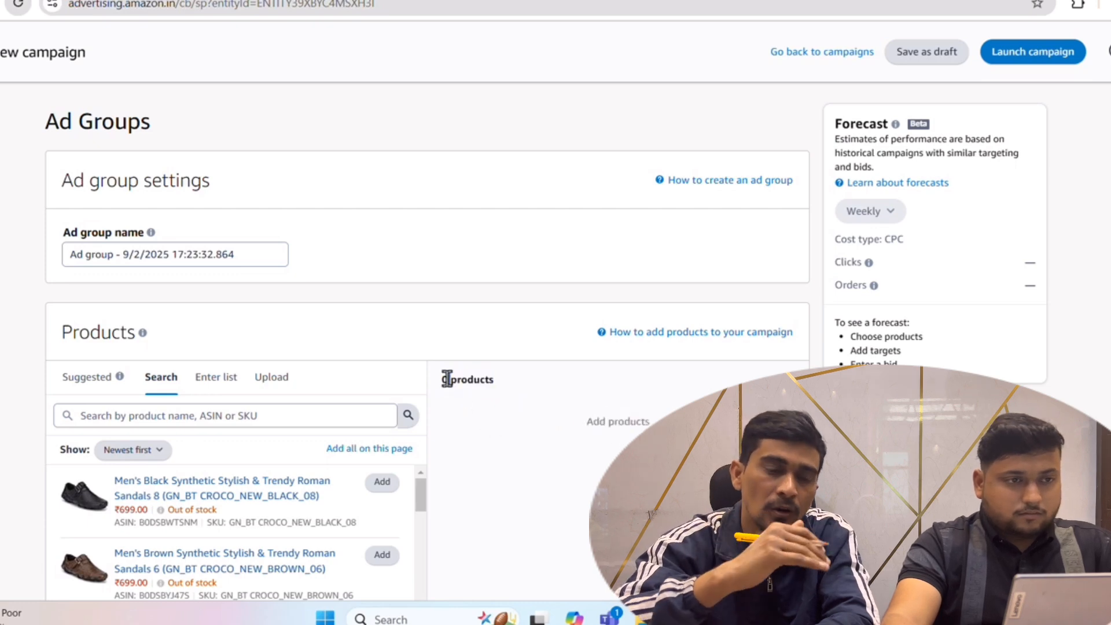
triple_click(447, 379)
click(466, 381)
triple_click(603, 421)
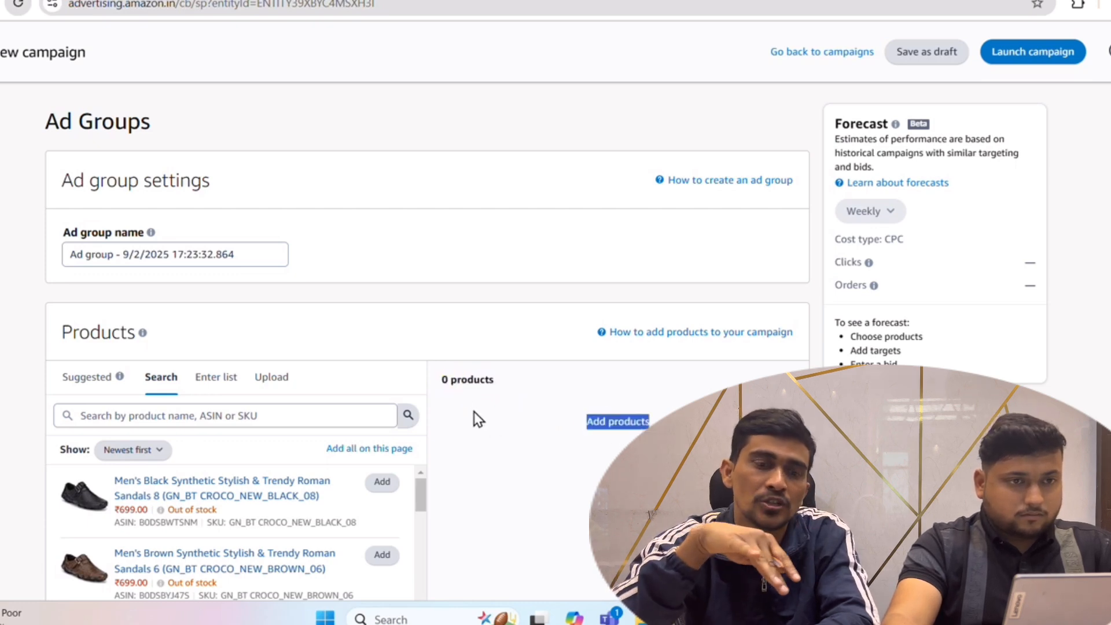
triple_click(459, 379)
click(462, 391)
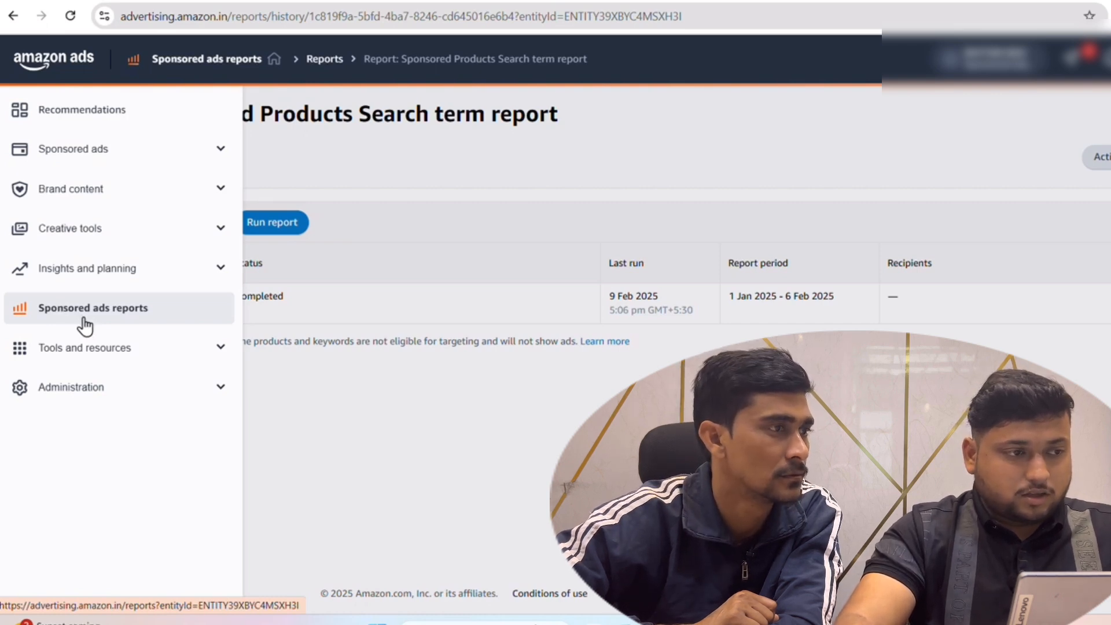
Start a new sponsored ads report for the Sponsored Products category with the Search term report type.
click(92, 313)
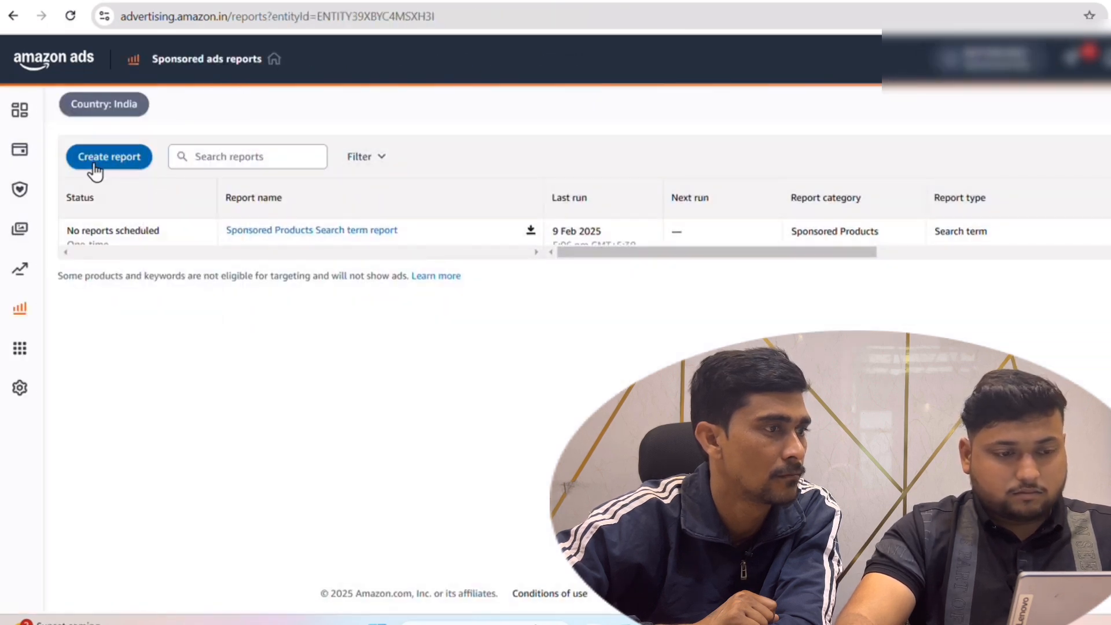
click(93, 169)
click(478, 269)
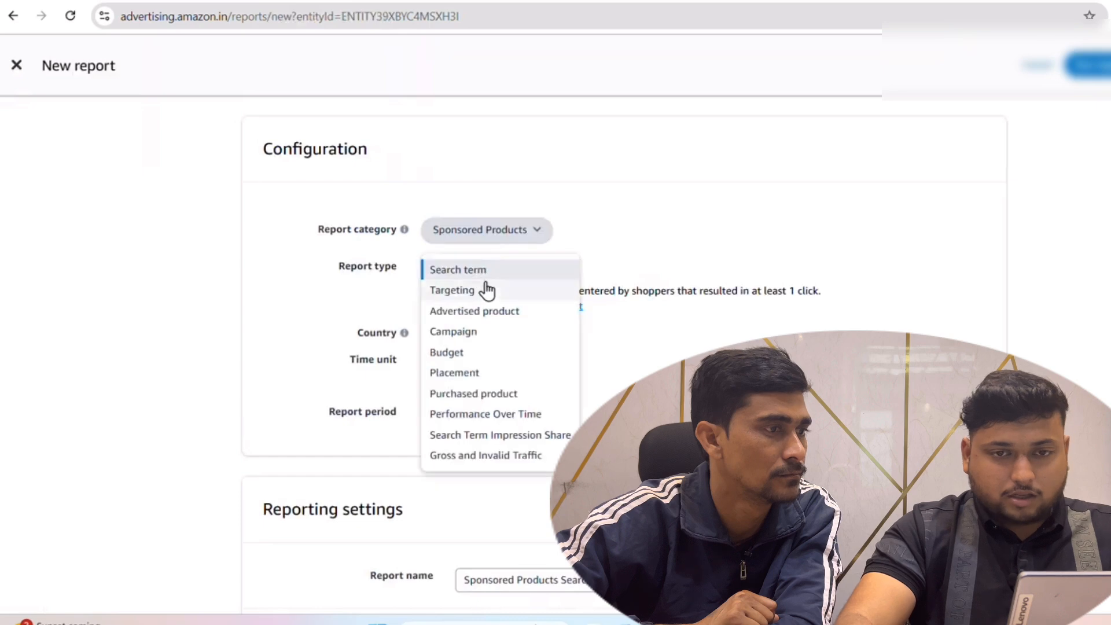
click(484, 270)
Set the report period to 1 January 2025 - 6 February 2025 and run the report.
click(471, 416)
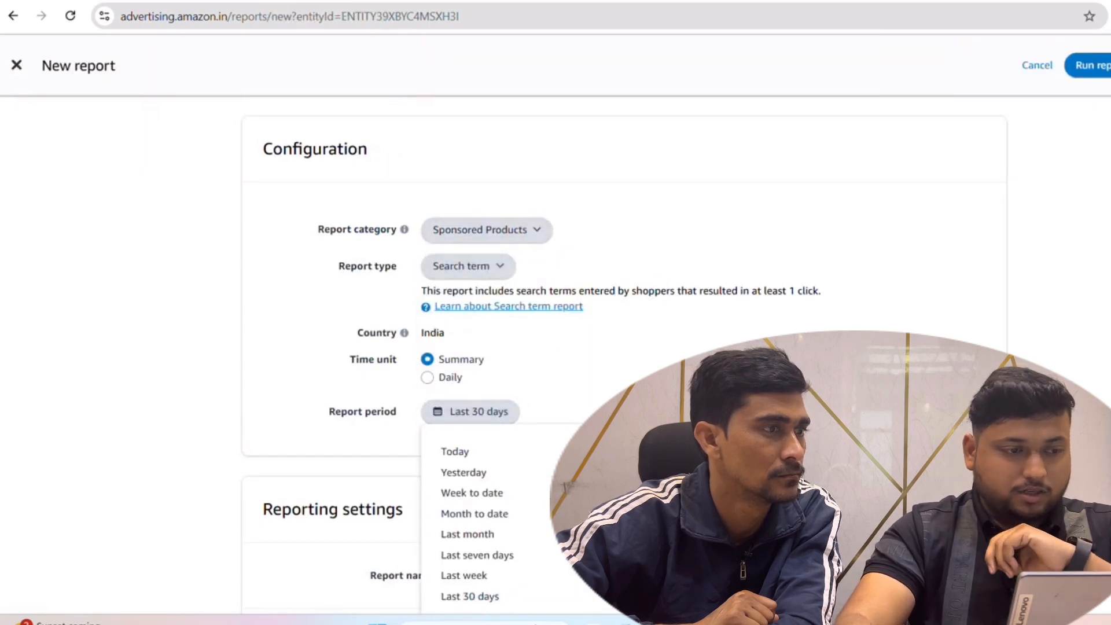
scroll(556, 354, down, 3)
click(977, 495)
scroll(636, 244, up, 1)
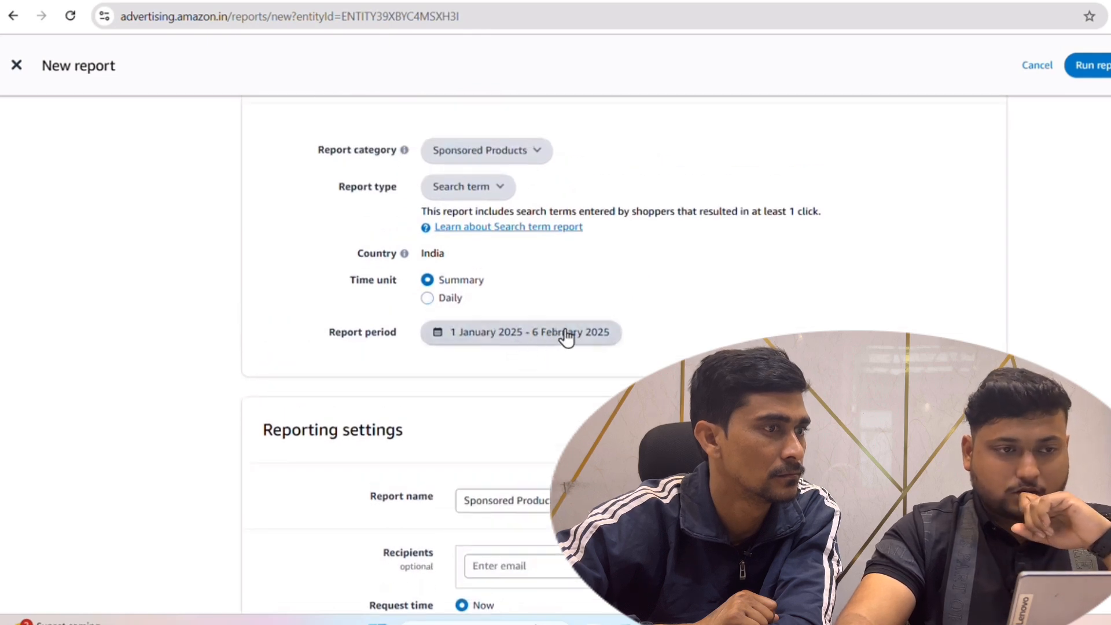
scroll(498, 314, down, 2)
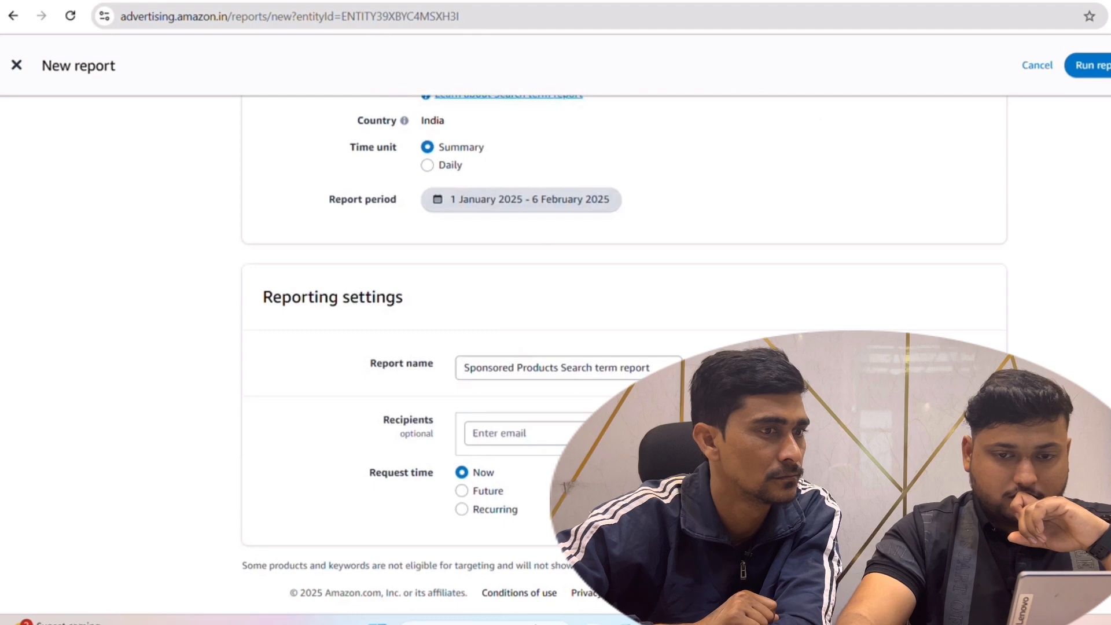
click(1088, 65)
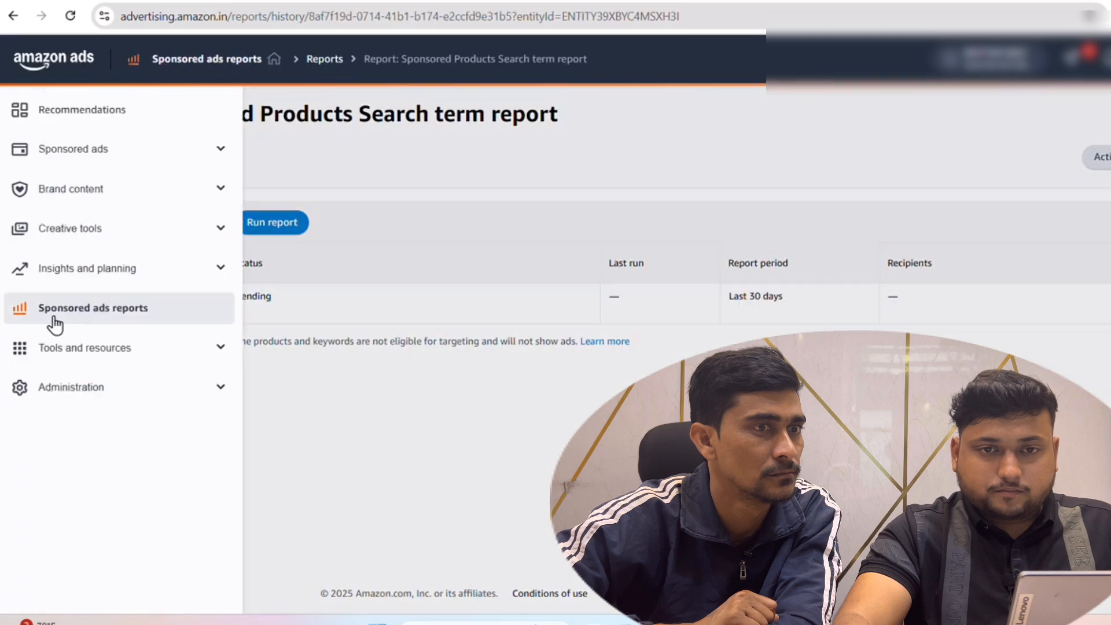
Return to the list of sponsored ads reports and switch to the search term report spreadsheet in Excel.
click(56, 323)
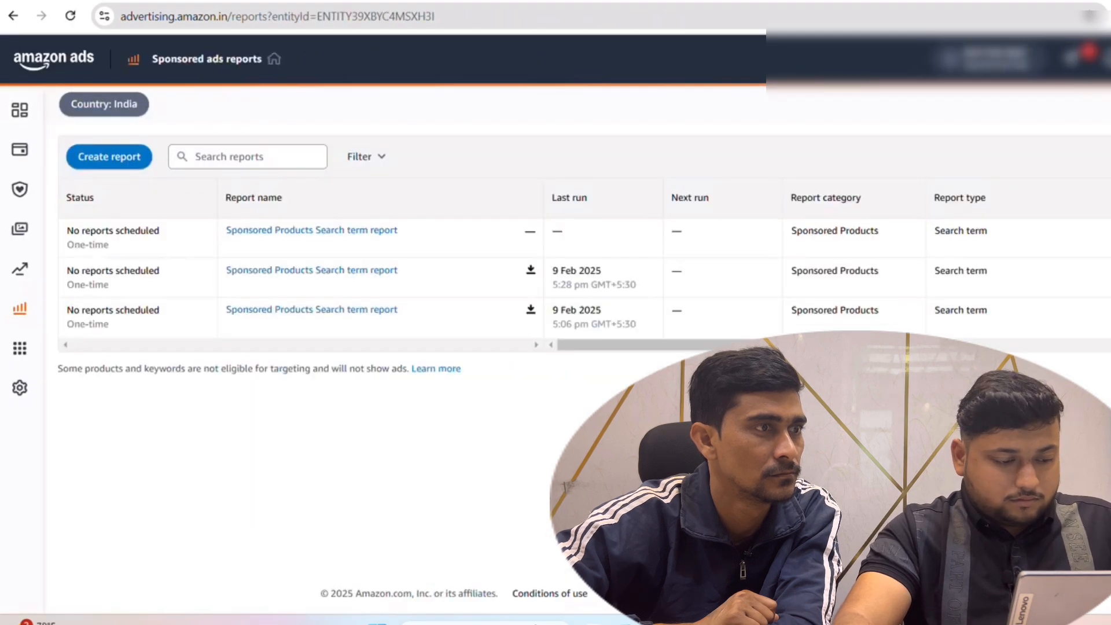
drag(818, 346, 515, 292)
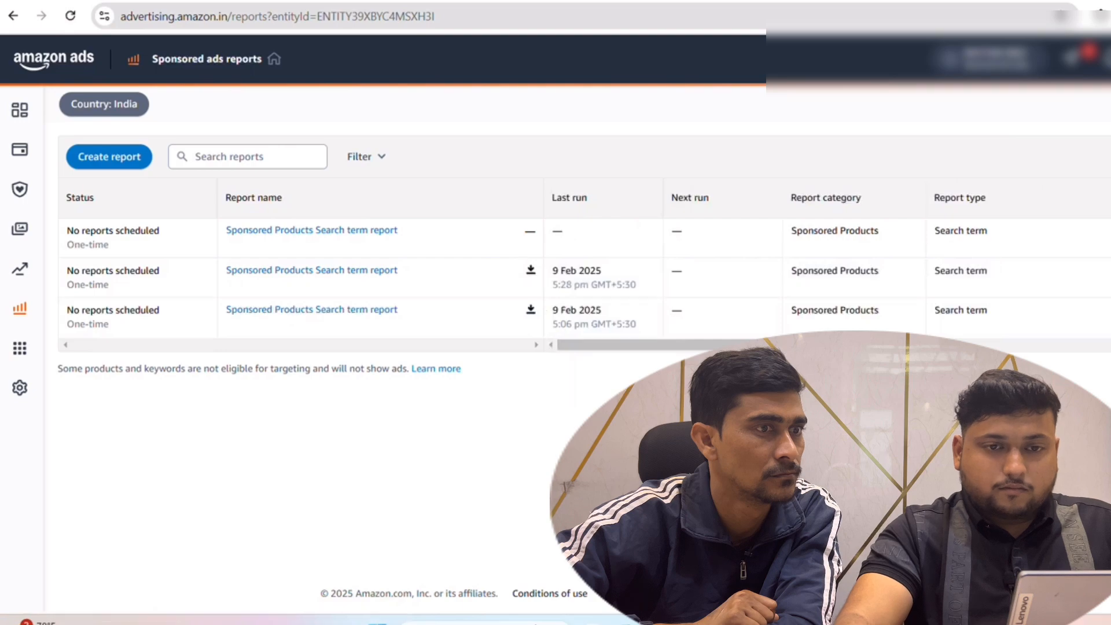
click(1104, 16)
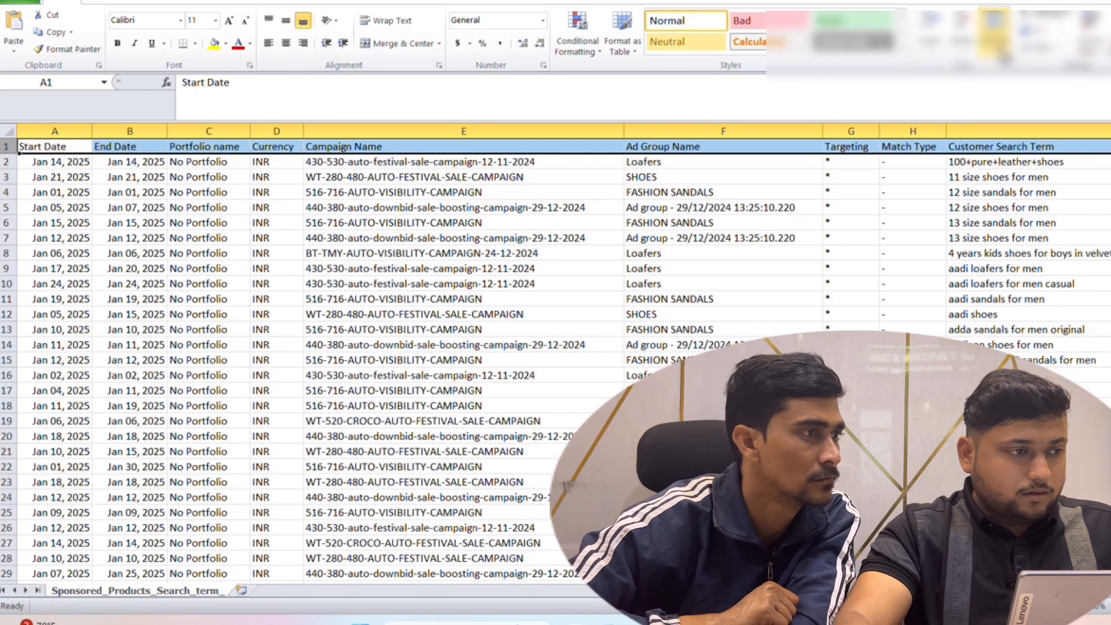
click(1090, 32)
click(1095, 71)
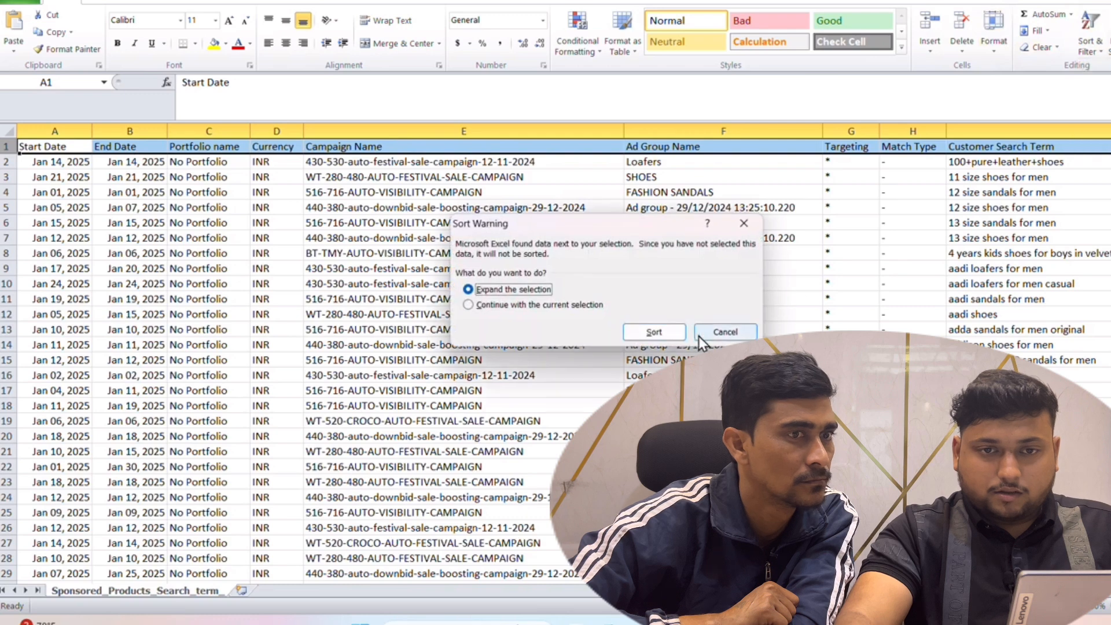
click(666, 332)
key(ctrl+z)
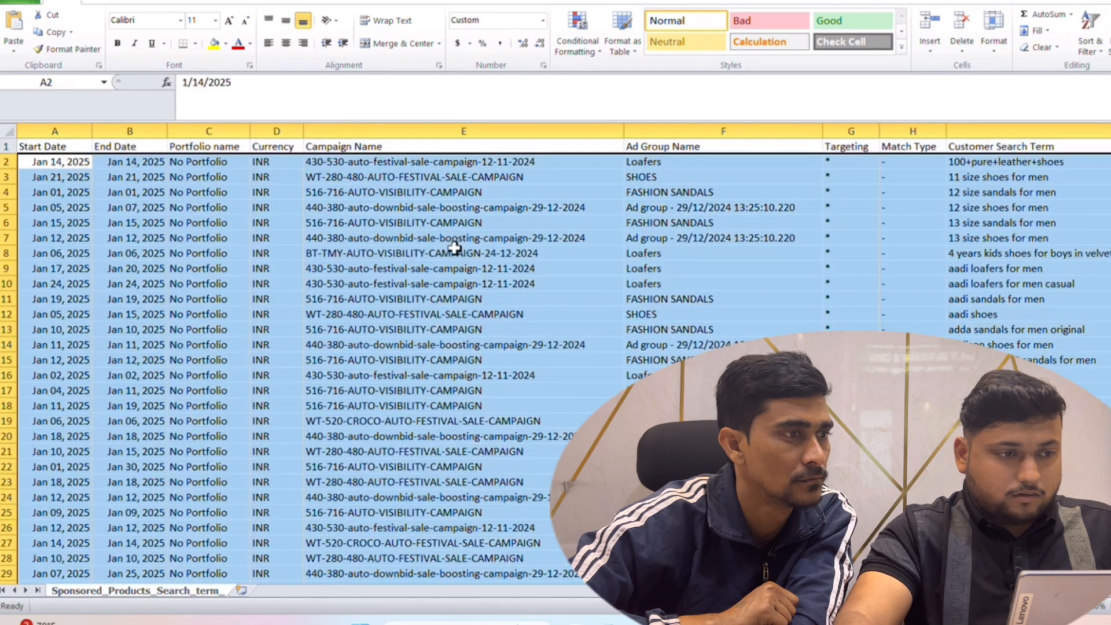
click(422, 315)
Turn on filtering for the header row of the search term report.
click(10, 151)
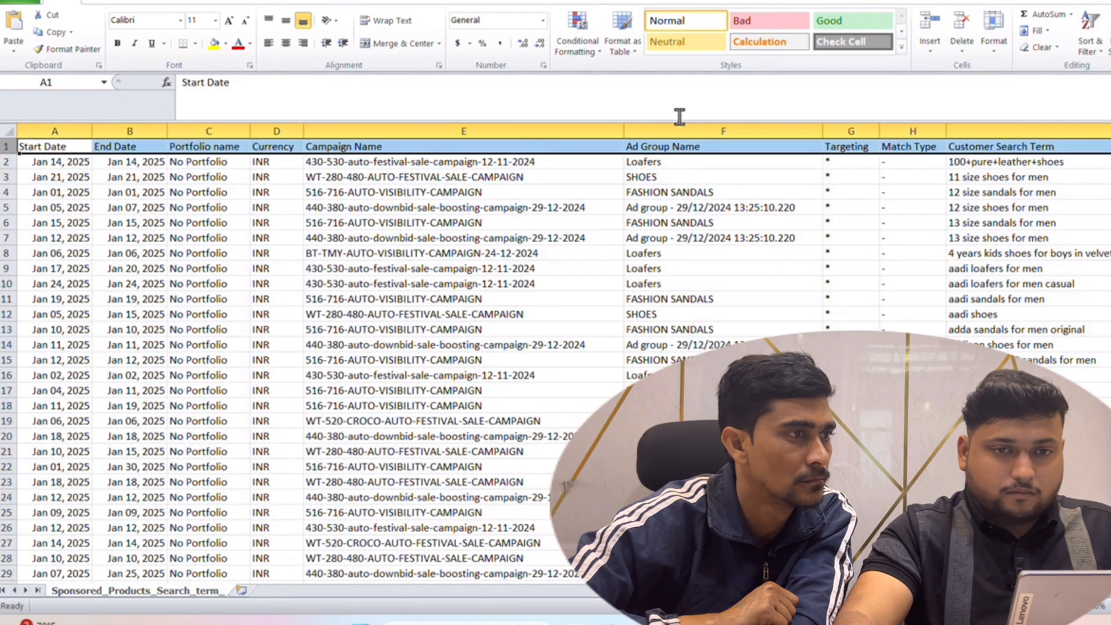
click(1090, 35)
click(1105, 126)
click(493, 261)
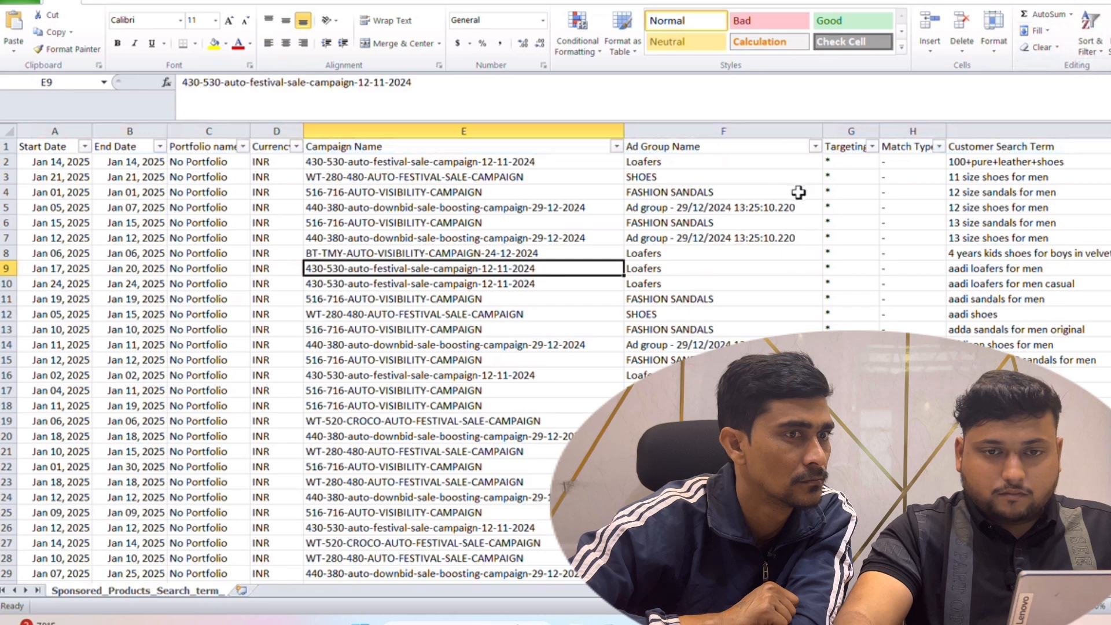
Filter the Total Return on Advertising Spend (ROAS) column to values of 5.05 and above.
click(728, 201)
key(ctrl+shift+Right)
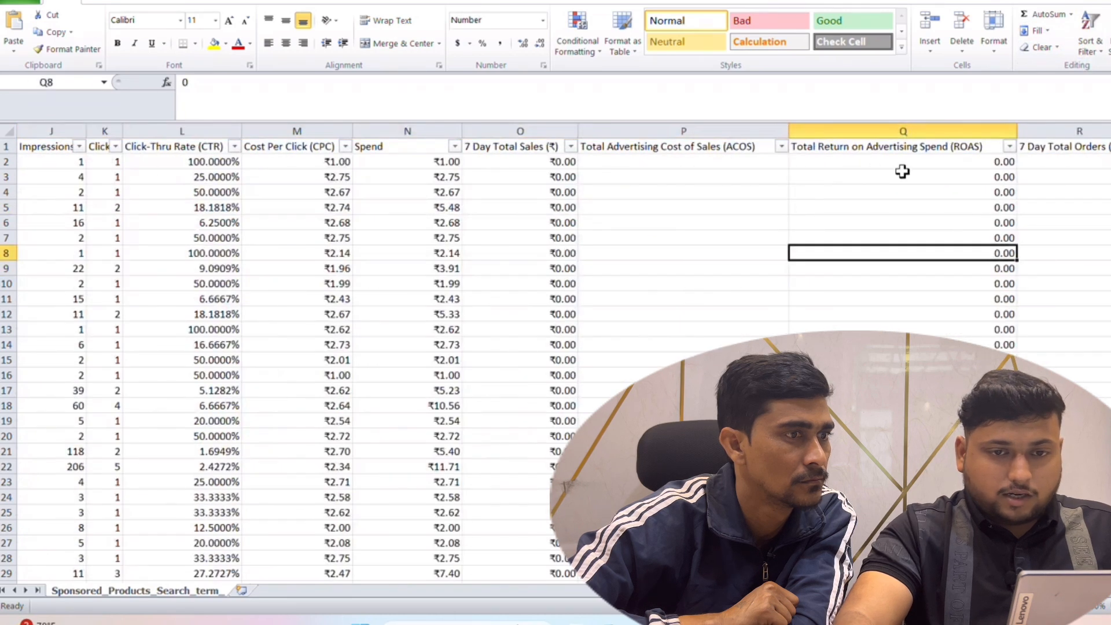
click(965, 163)
click(1010, 147)
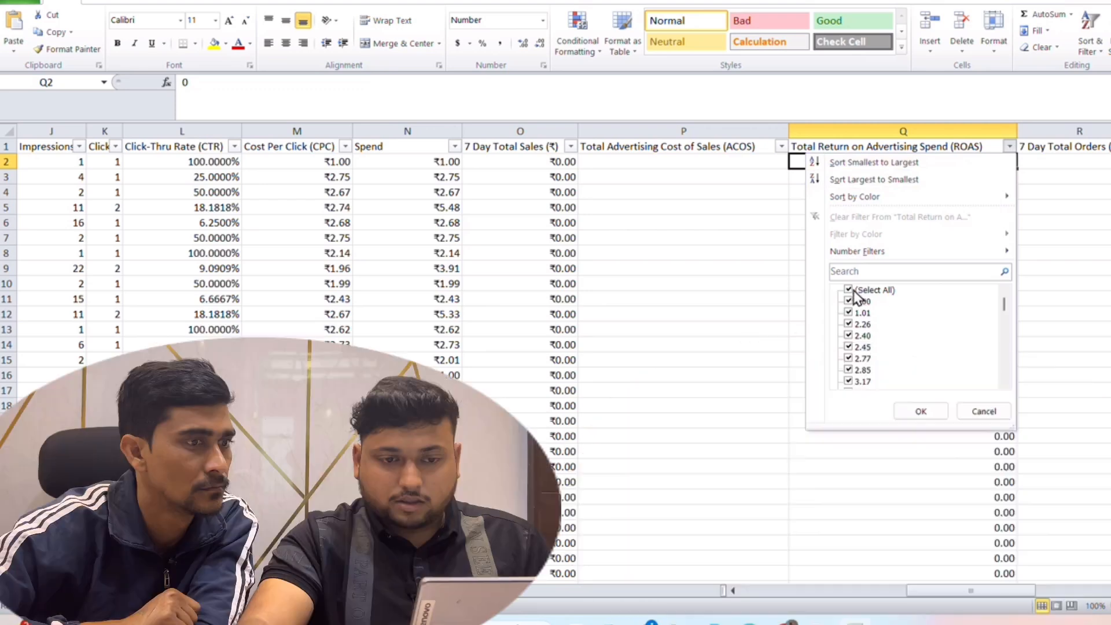
drag(999, 304, 999, 397)
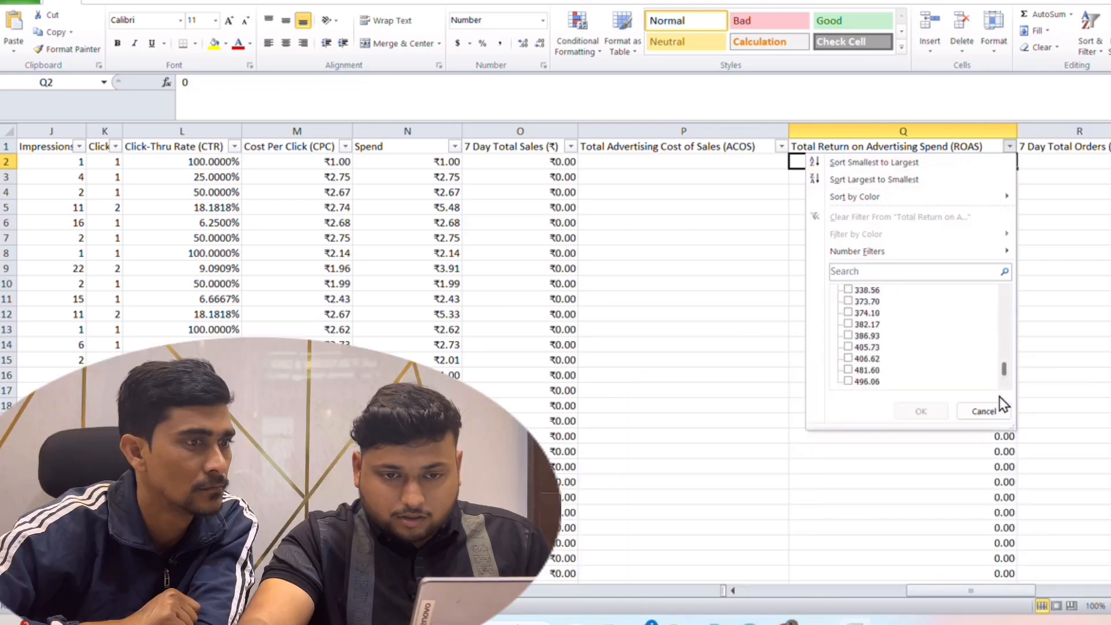
click(848, 358)
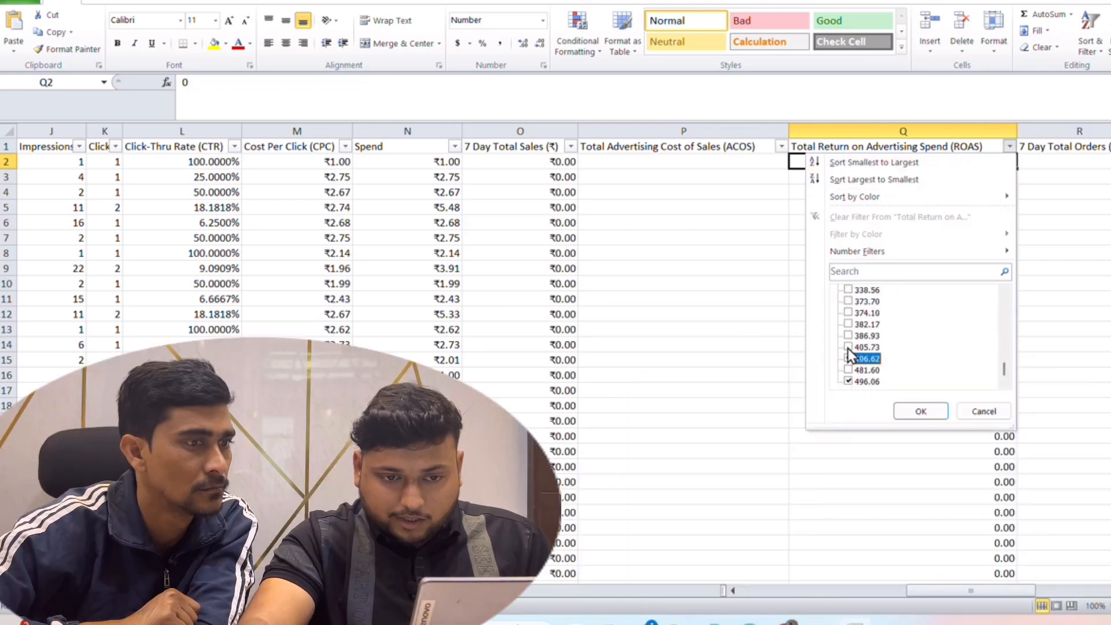
click(848, 347)
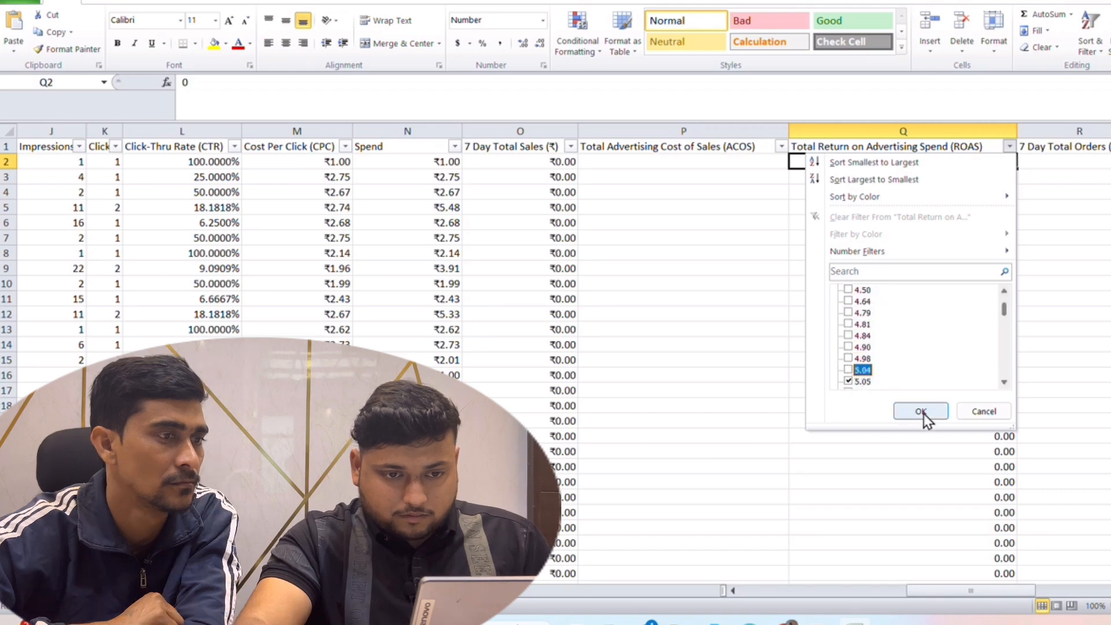
click(921, 412)
Examine the filtered rows' ROAS values, campaign names and customer search terms.
scroll(928, 301, down, 10)
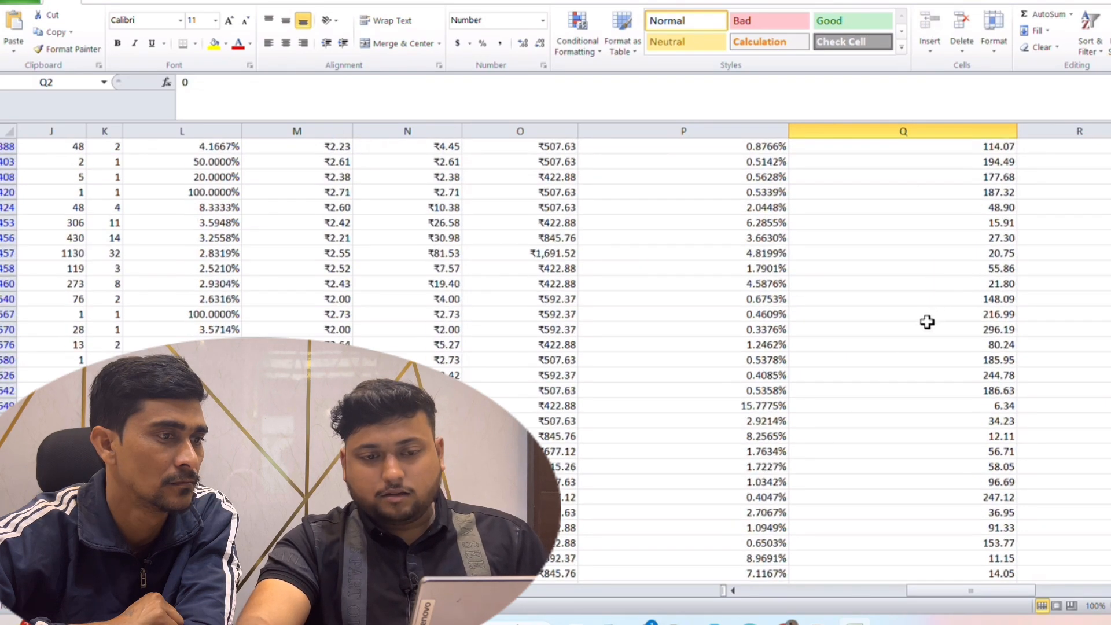
scroll(925, 333, up, 10)
key(Down)
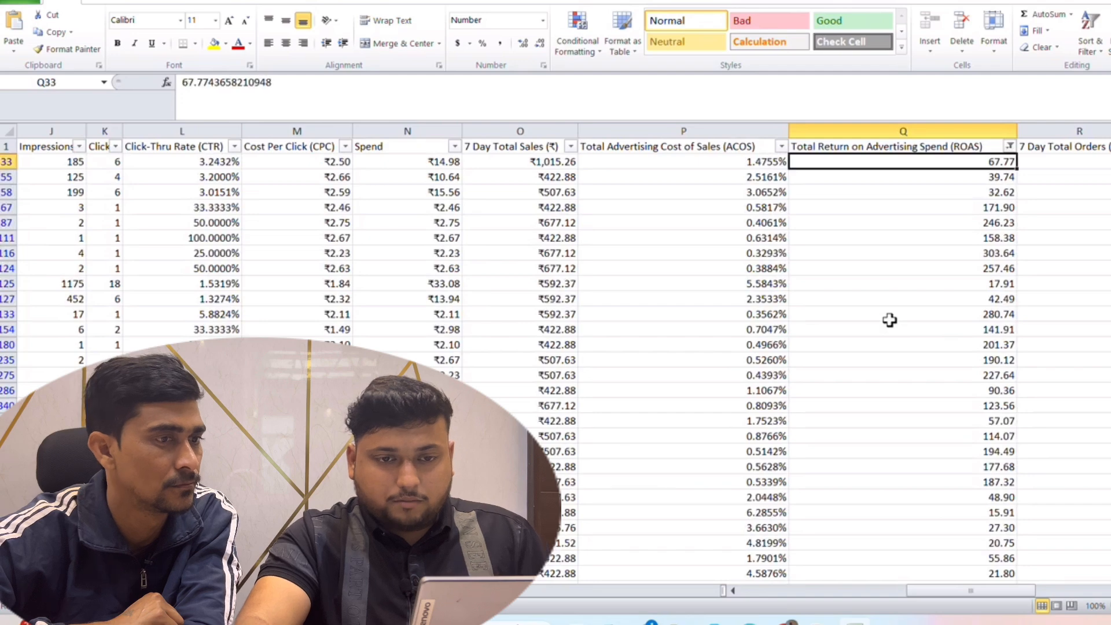
key(ctrl+shift+Down)
key(ctrl+Up)
key(Left)
key(Left)
key(Left)
key(Left)
key(Left)
key(Left)
key(Left)
key(Left)
key(Left)
key(Left)
key(Left)
key(Left)
key(Left)
key(Left)
key(Left)
key(Left)
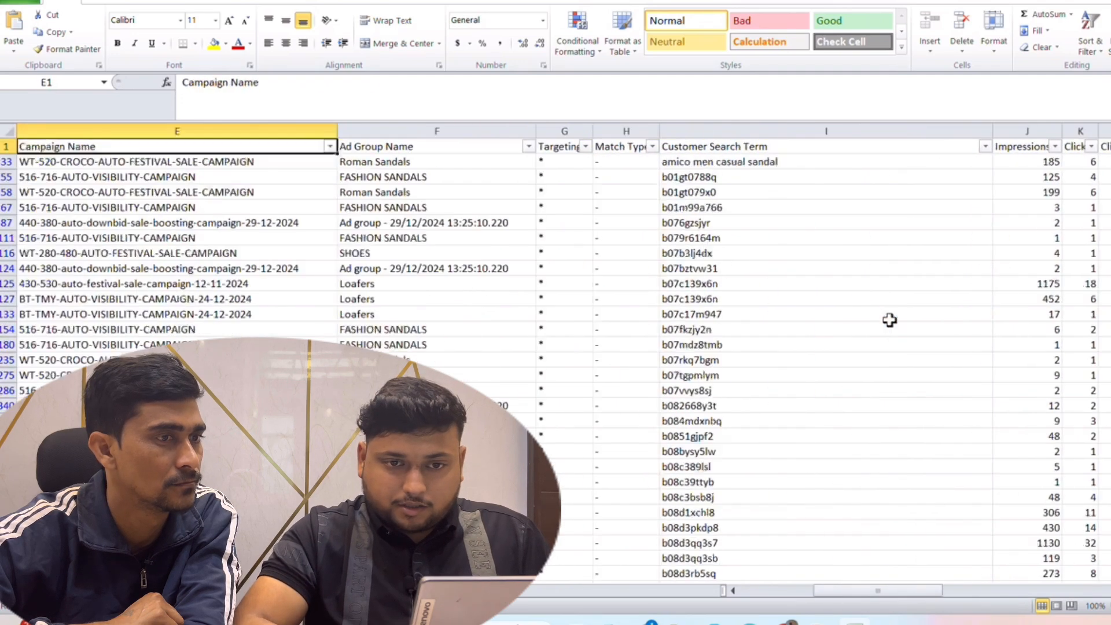
key(Right)
key(Right)
key(Right)
key(Right)
key(Down)
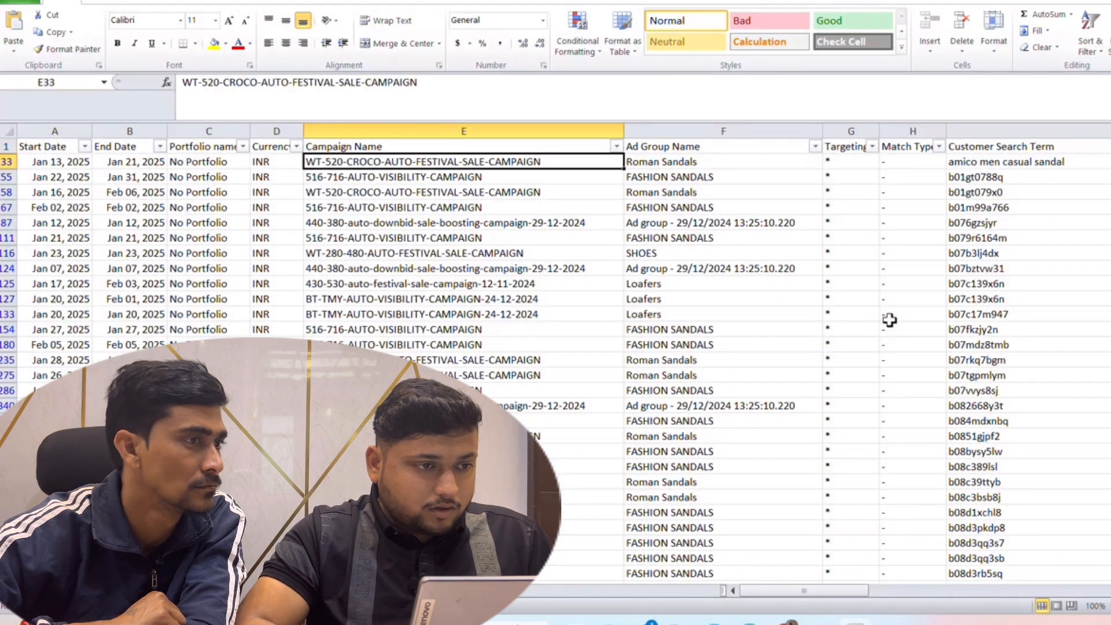
key(ctrl+shift+Down)
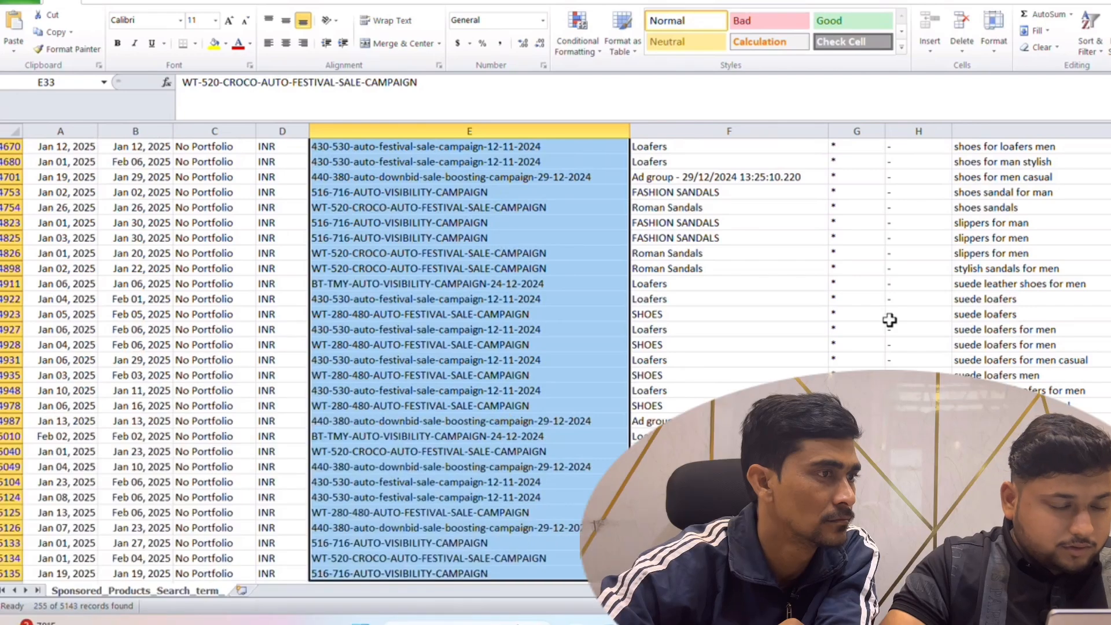
key(ctrl+Up)
key(Down)
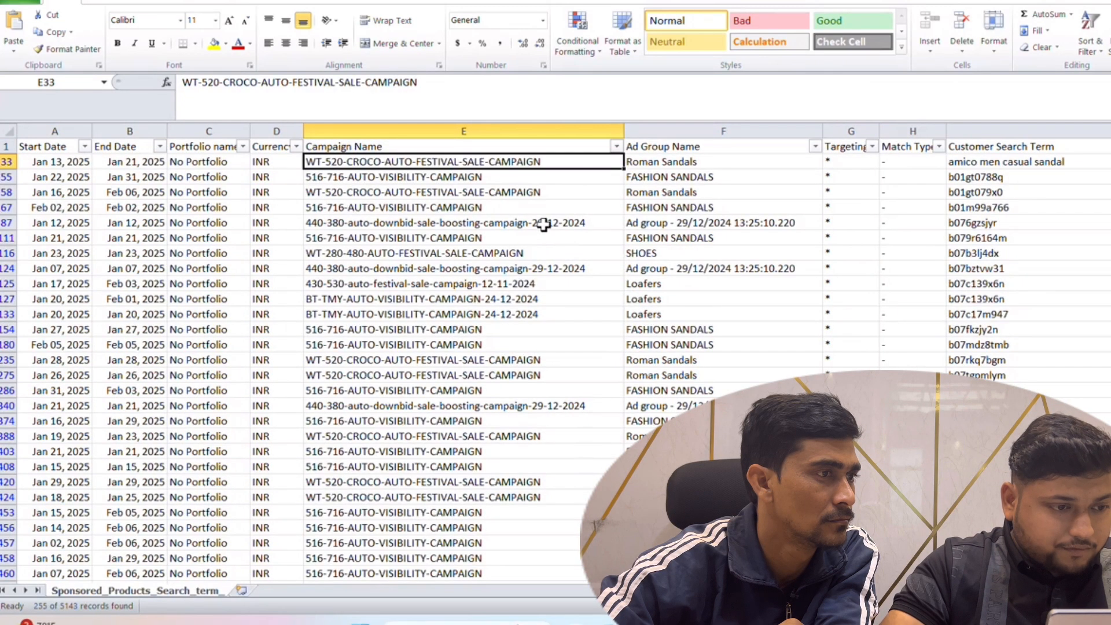
Filter the Campaign Name column to only 430-530-auto-festival-sale-campaign-12-11-2024.
click(616, 146)
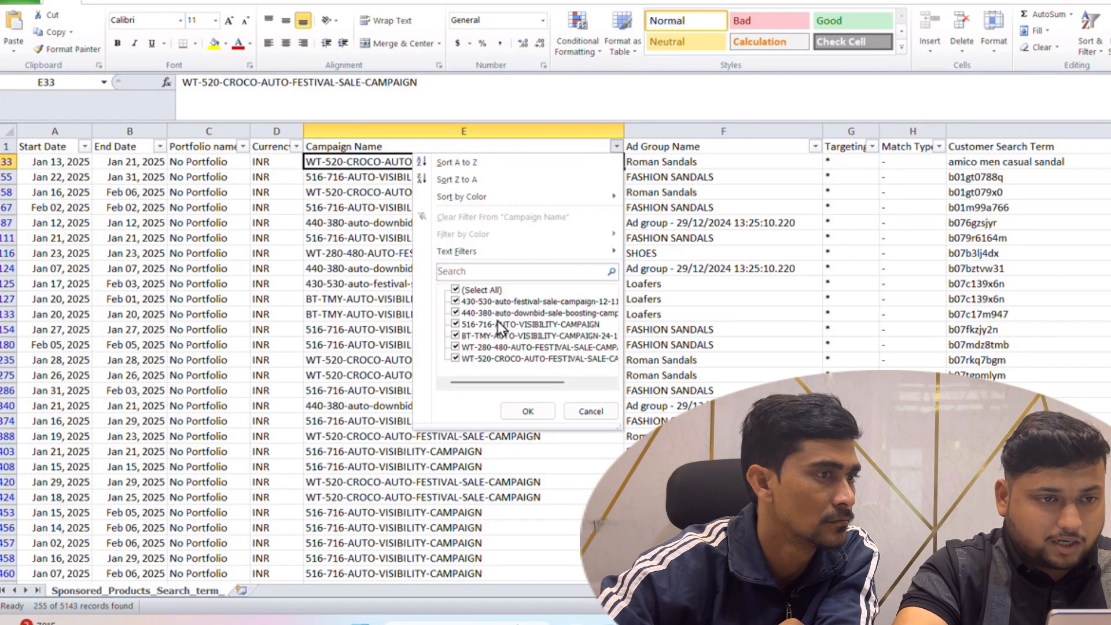
click(462, 301)
click(527, 410)
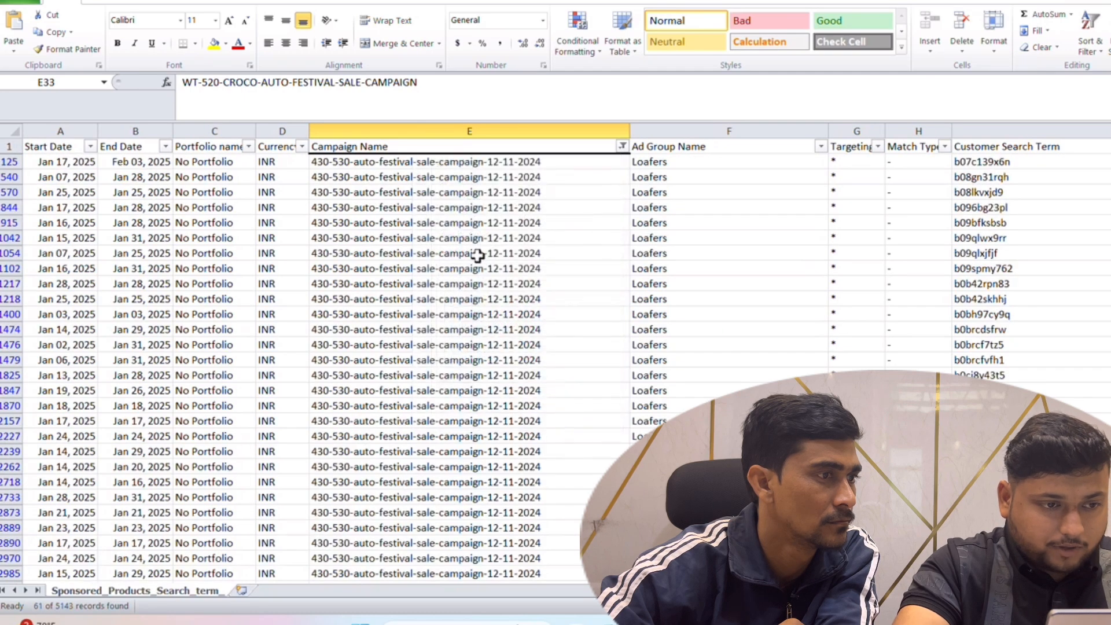
Examine the impressions, clicks, spend, sales, ACOS and ROAS of the filtered campaign's search terms.
key(Right)
key(Right)
key(Right)
key(Right)
key(Right)
key(Right)
key(Right)
key(Right)
key(Right)
key(Right)
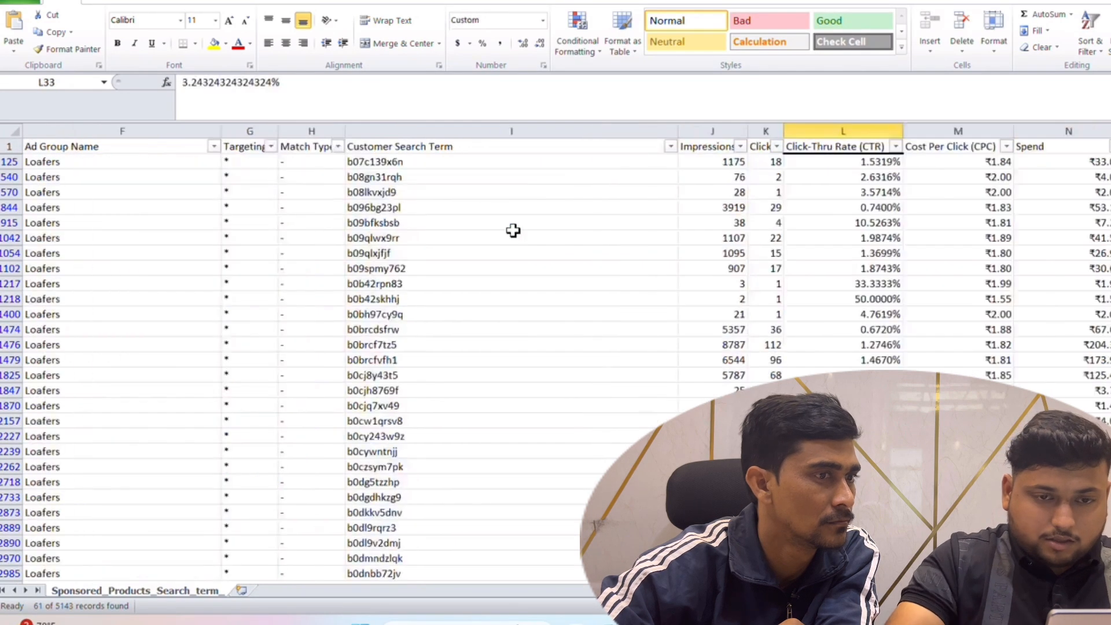
key(Right)
key(Right)
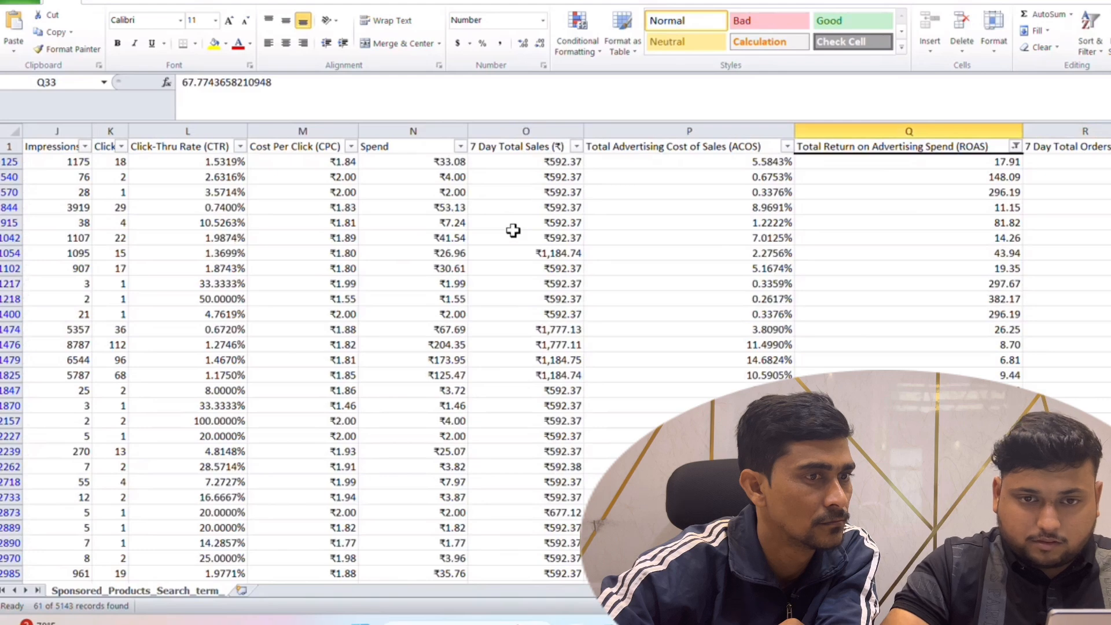
key(Down)
key(Down)
key(Down)
key(Down)
key(Down)
key(Down)
key(Down)
key(Down)
key(Down)
key(Down)
key(Down)
key(Down)
key(Down)
key(Down)
key(Down)
key(Down)
key(Down)
key(Down)
key(Down)
key(Down)
key(Down)
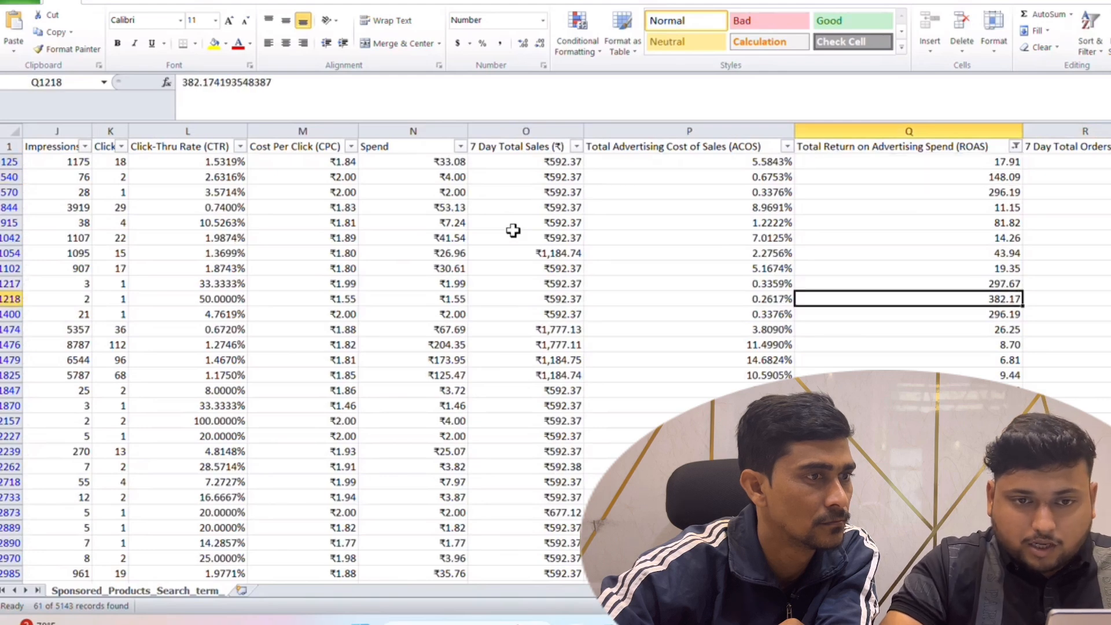
key(Down)
key(Down)
key(Down)
key(Down)
key(Down)
key(Down)
key(Down)
key(Down)
key(Down)
key(Down)
key(Down)
key(Down)
key(Down)
key(Down)
key(Down)
key(Down)
key(Down)
key(Down)
key(Down)
key(Down)
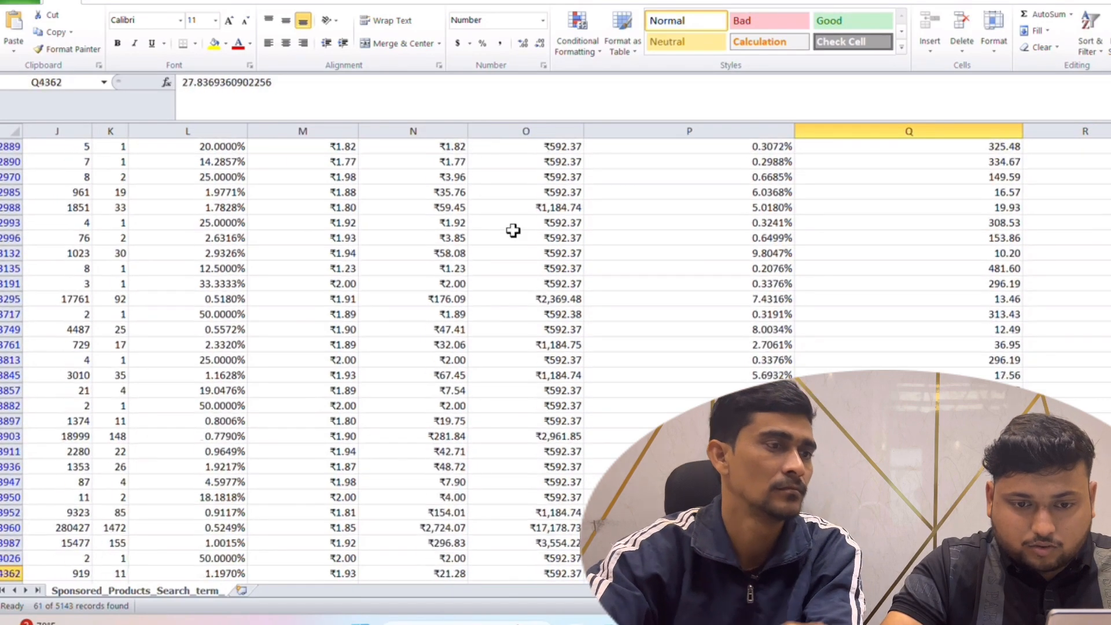
key(Up)
key(Up)
key(Up)
key(Up)
key(Up)
key(Up)
key(Up)
key(Up)
key(Up)
key(Up)
key(Up)
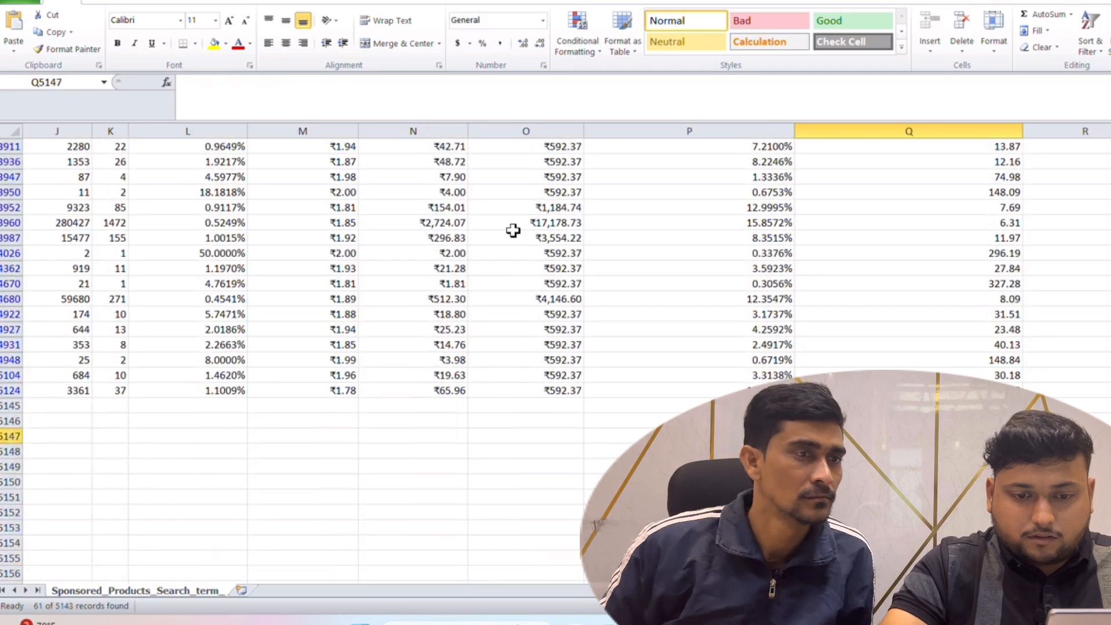
key(Up)
key(Up)
key(Up)
key(Up)
key(Up)
key(Up)
key(Up)
key(Up)
key(Up)
key(Up)
key(Up)
key(Up)
key(Up)
key(Up)
key(Up)
key(Up)
key(Up)
key(Up)
key(Up)
key(Up)
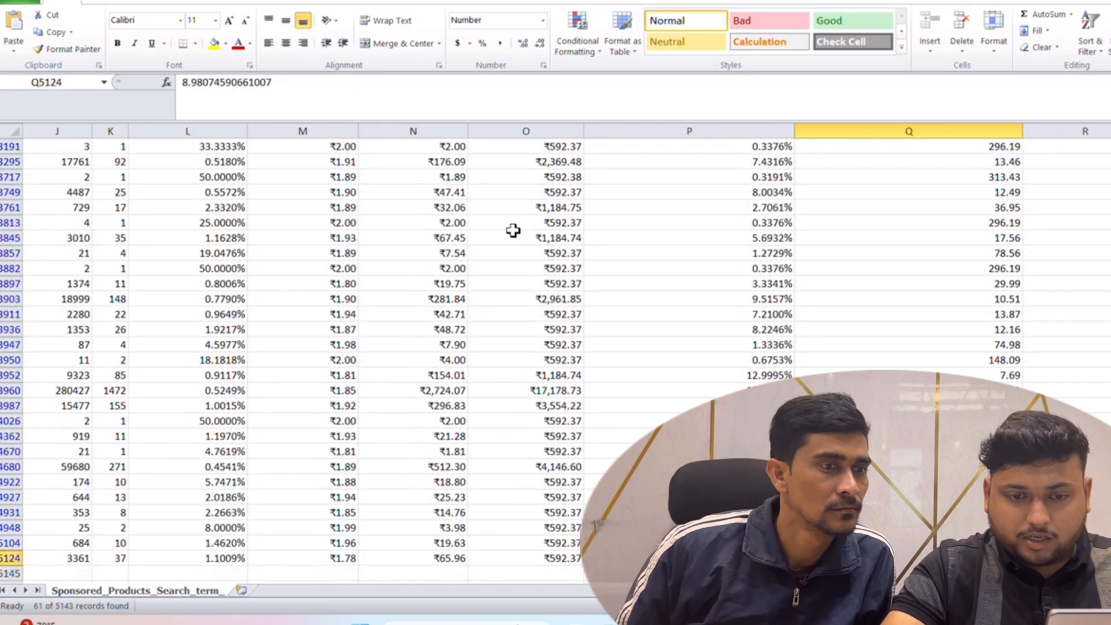
Review the filtered rows' dates, campaign name, ad group, targeting and match type columns.
key(Left)
key(Left)
key(Left)
key(Left)
key(Left)
key(Left)
key(Left)
key(Left)
key(Left)
key(Left)
key(Left)
key(Left)
key(Left)
key(Left)
key(Left)
key(Left)
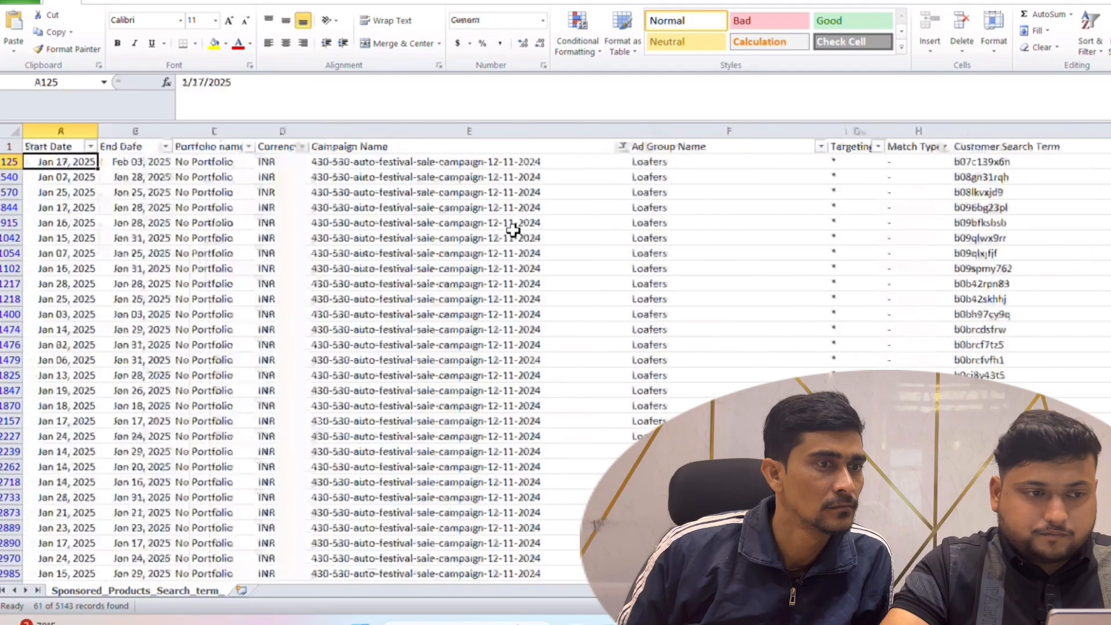
key(Right)
key(Right)
key(Right)
key(Right)
key(Right)
key(Right)
key(Right)
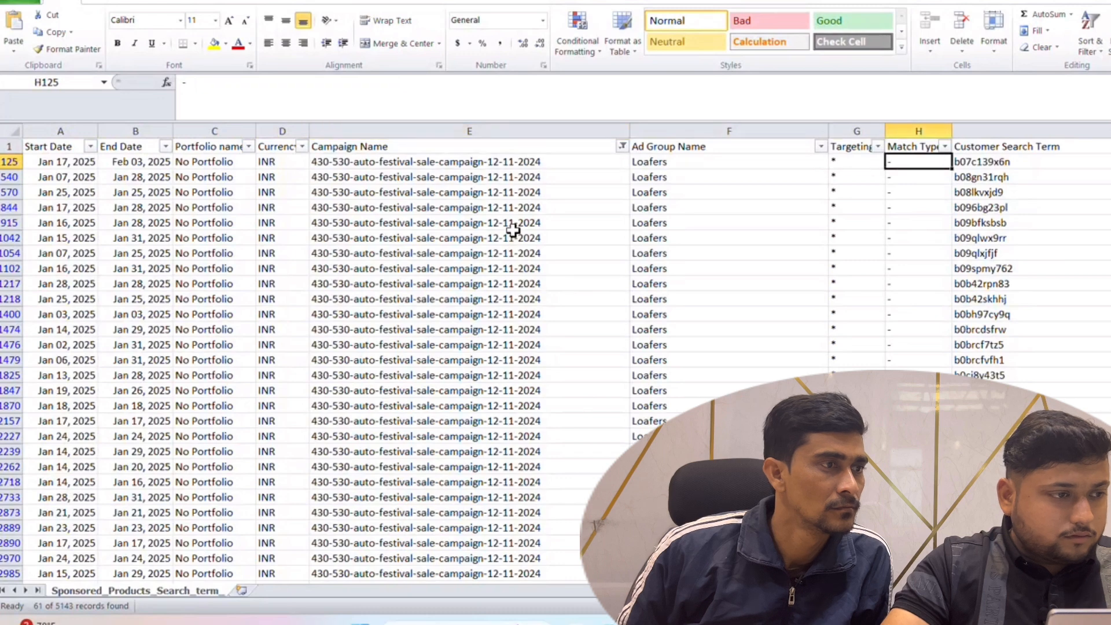
Fit the Targeting column's width to its contents.
key(Left)
key(Right)
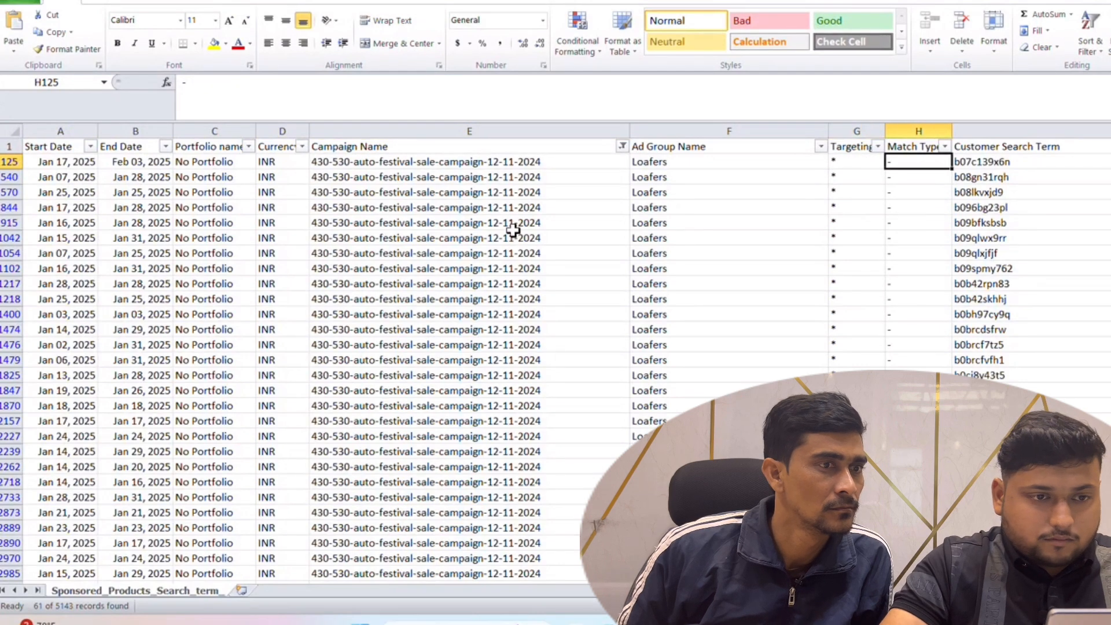
double_click(889, 130)
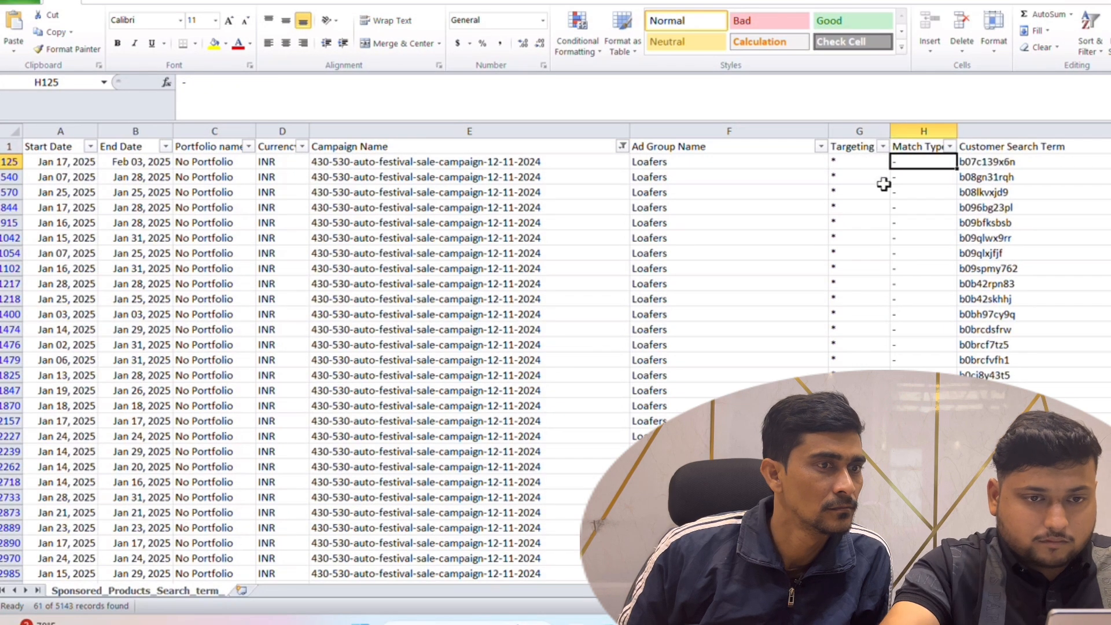
Examine the filtered campaign's customer search terms, including the product codes and the loafer keyword phrases, with their metrics.
scroll(894, 232, down, 6)
scroll(983, 315, up, 6)
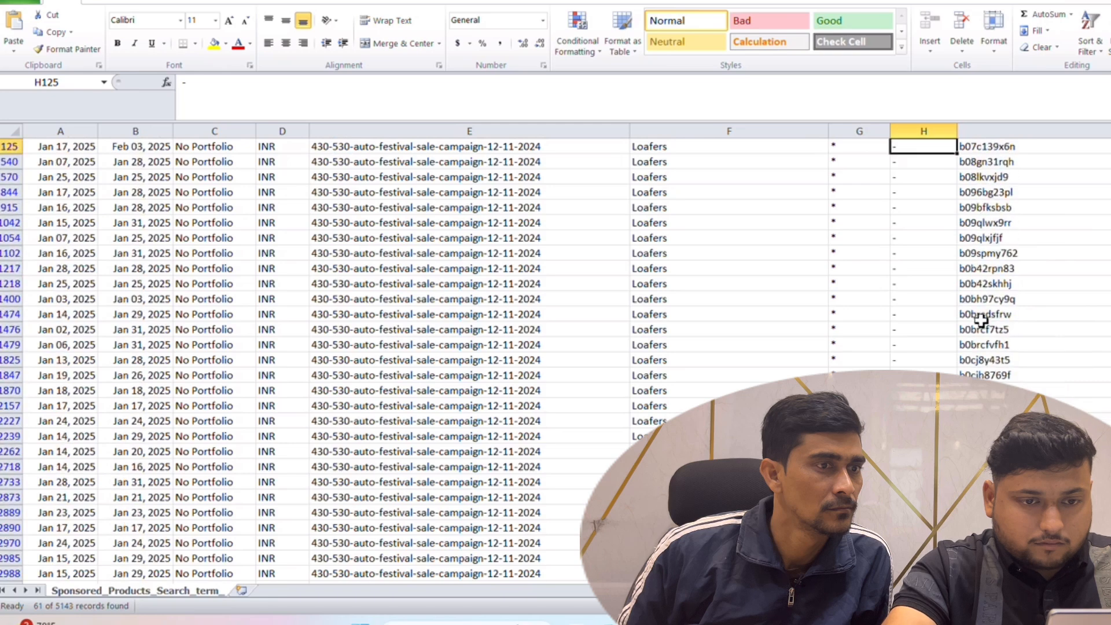
click(1013, 208)
key(Right)
key(Right)
click(1016, 208)
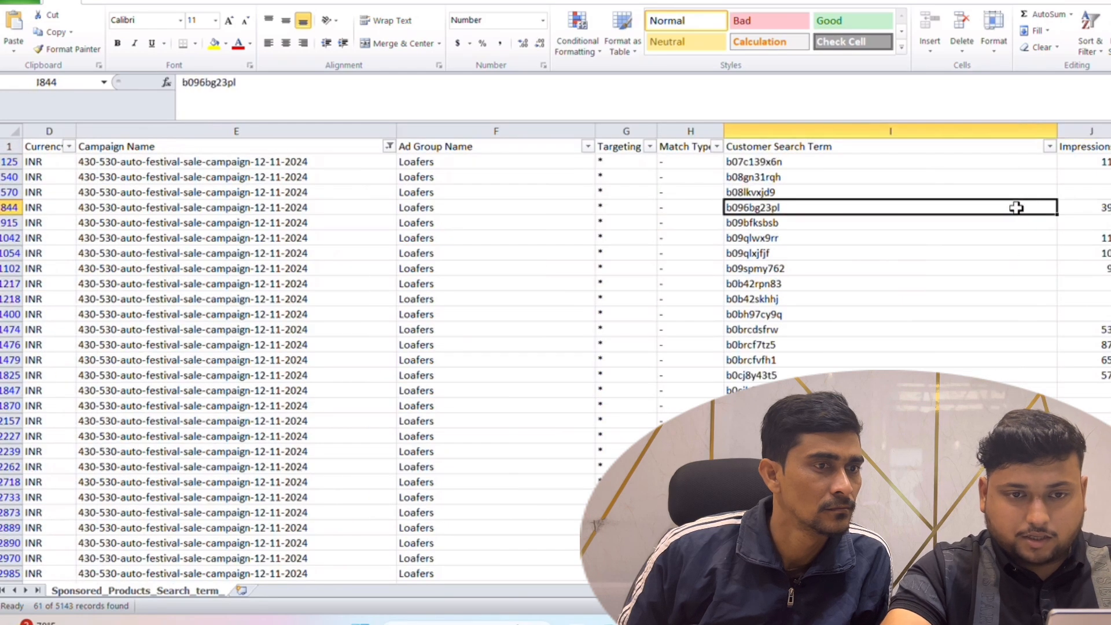
scroll(1016, 207, down, 8)
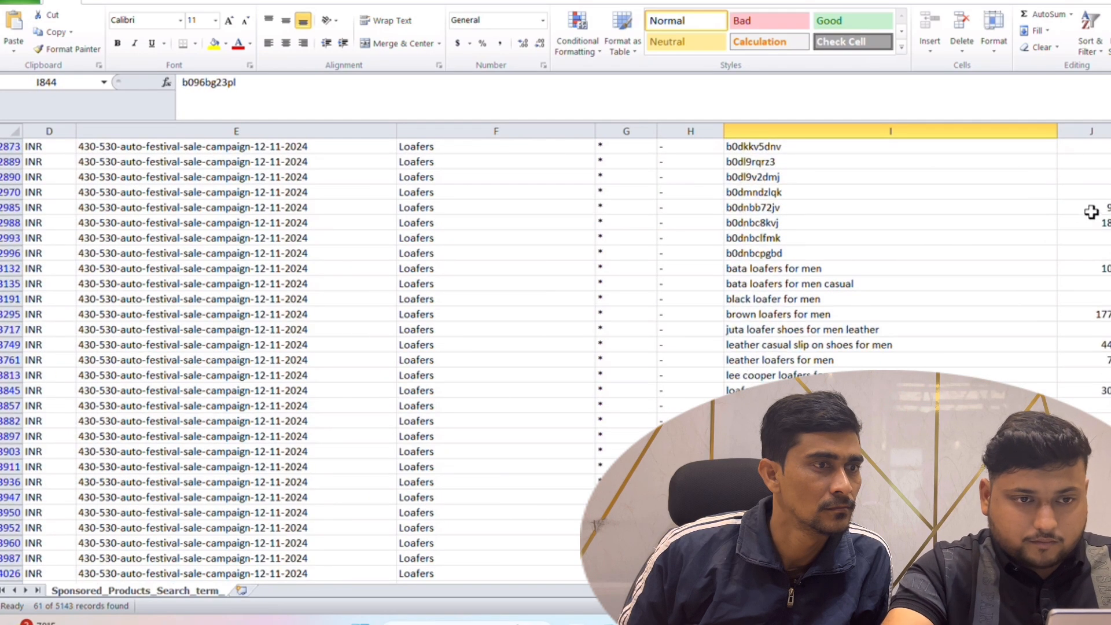
click(831, 282)
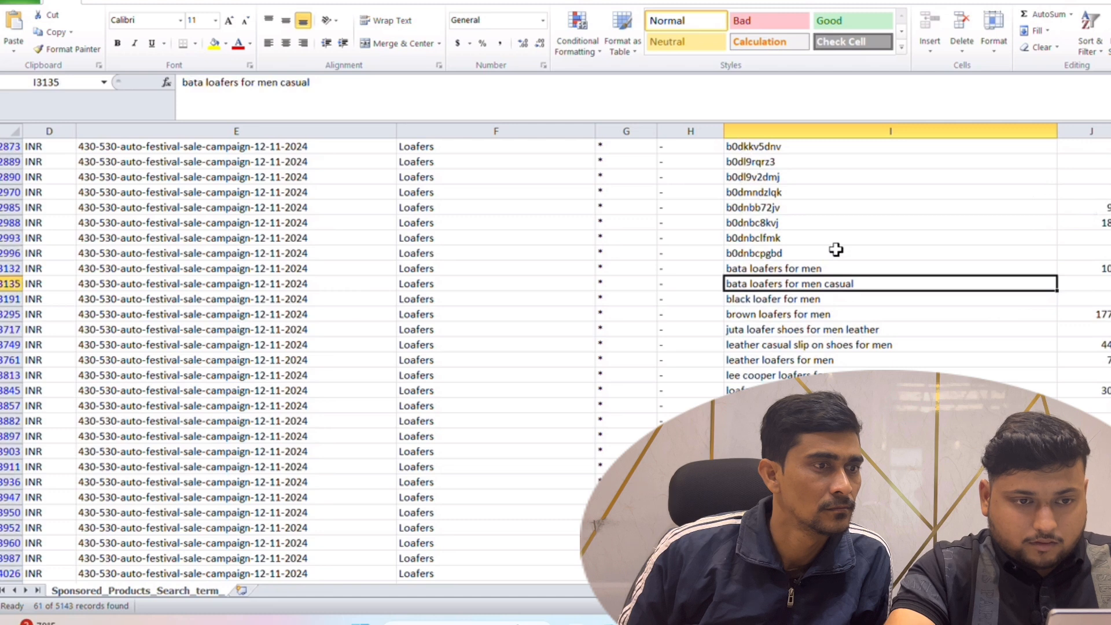
click(763, 269)
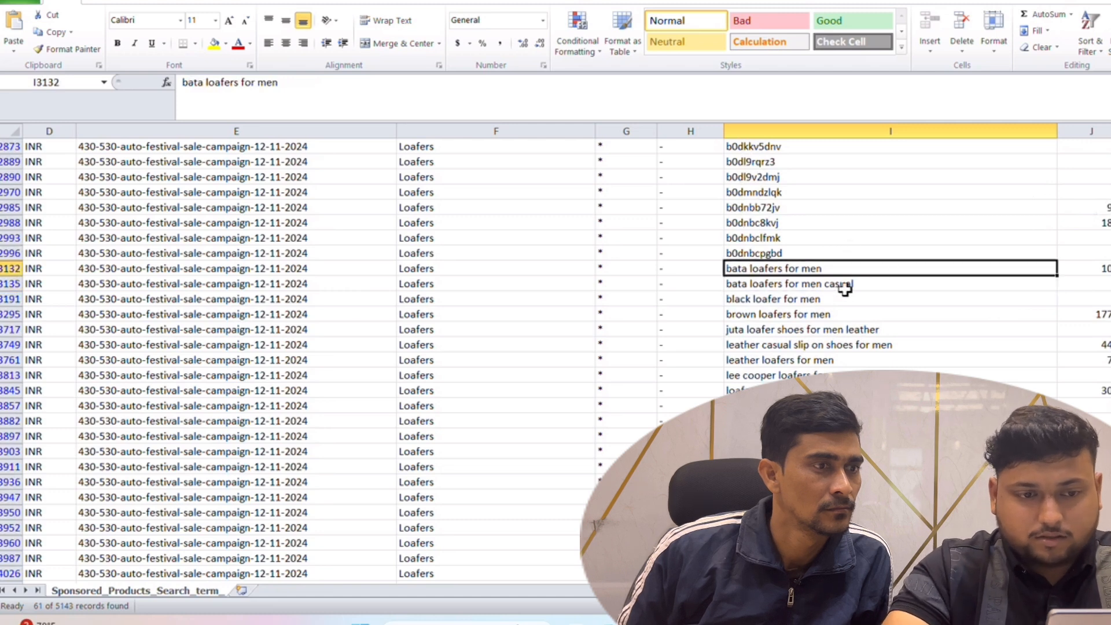
click(783, 284)
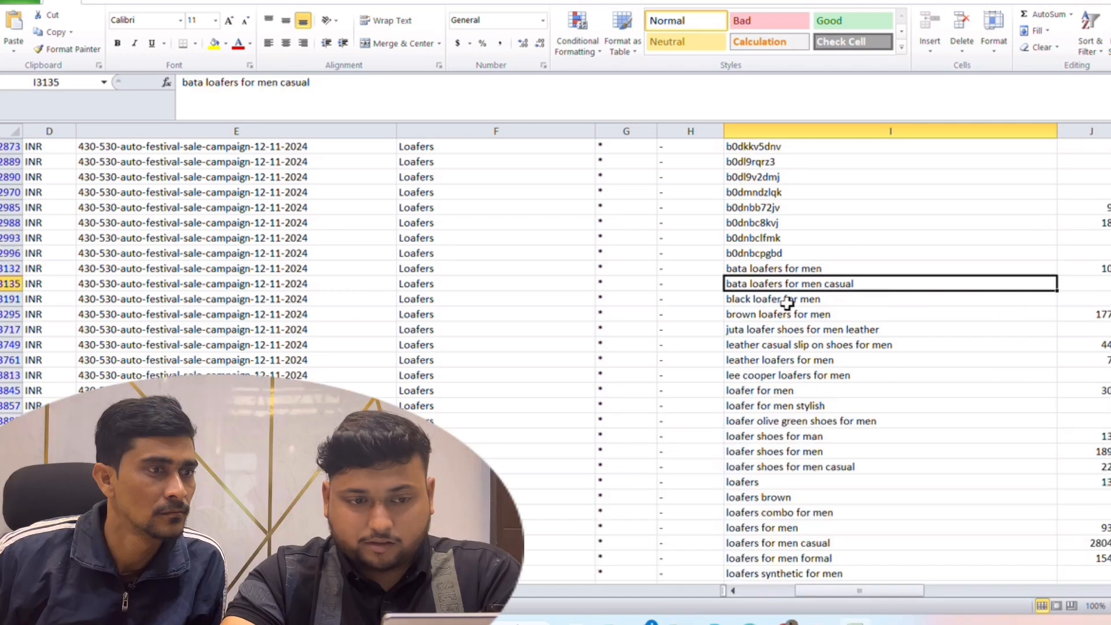
scroll(779, 310, down, 1)
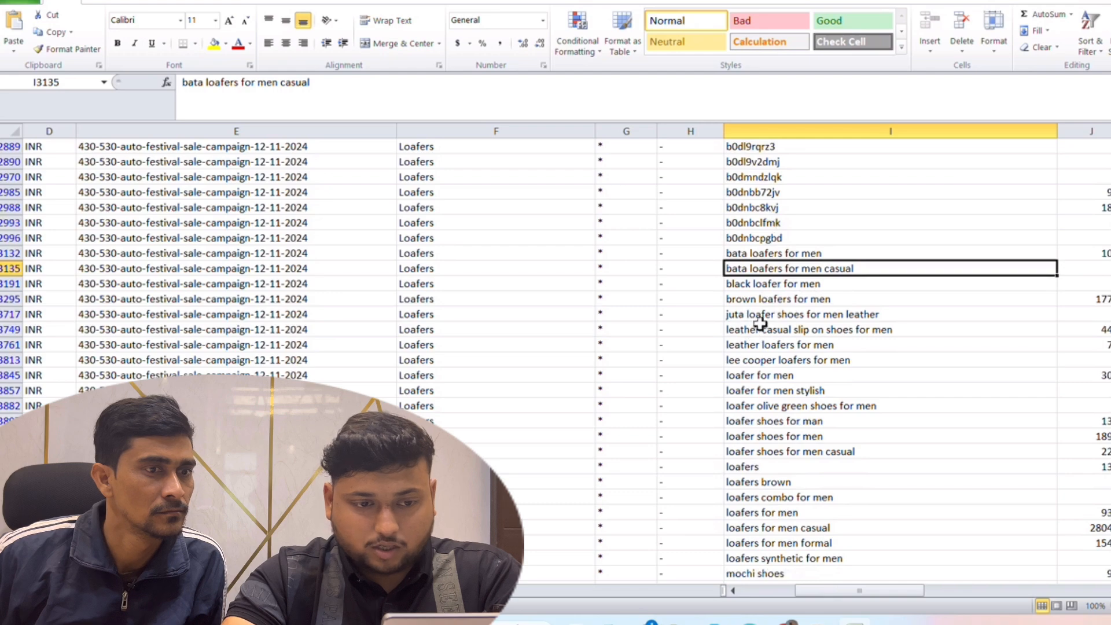
drag(830, 596, 880, 595)
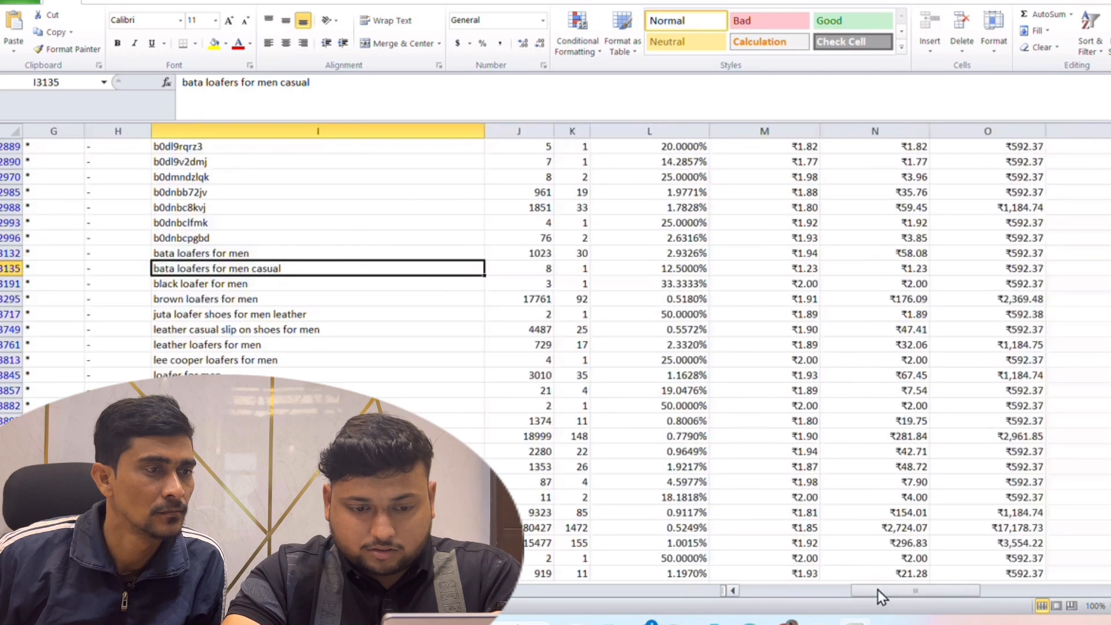
scroll(689, 277, up, 10)
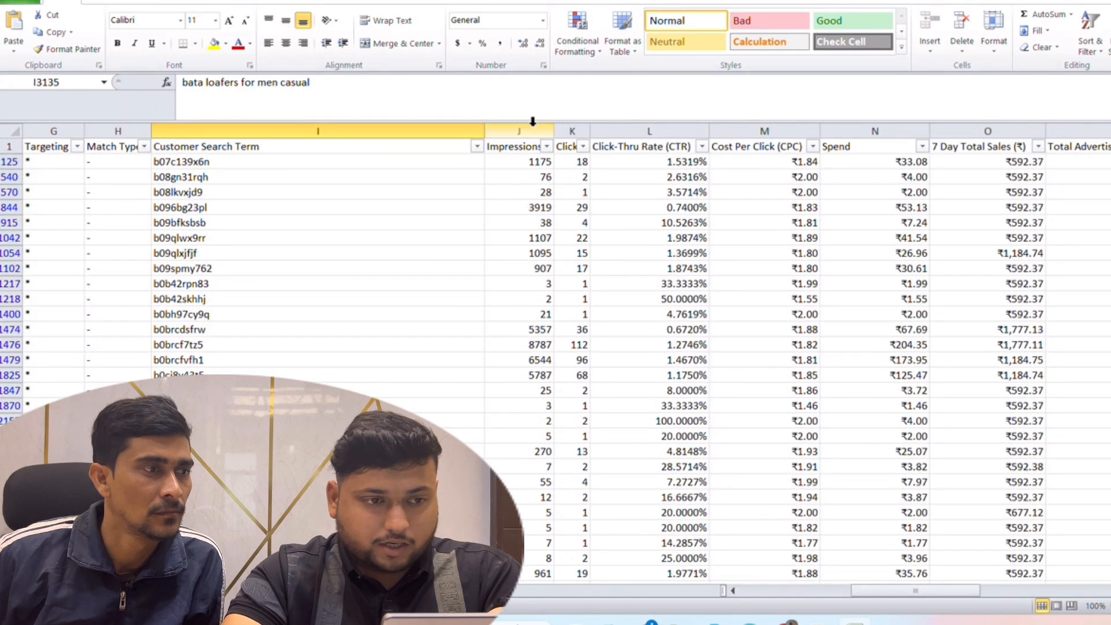
Examine the Impressions through ROAS columns, focusing on the ACOS values, and return to the customer search terms.
drag(536, 130, 830, 124)
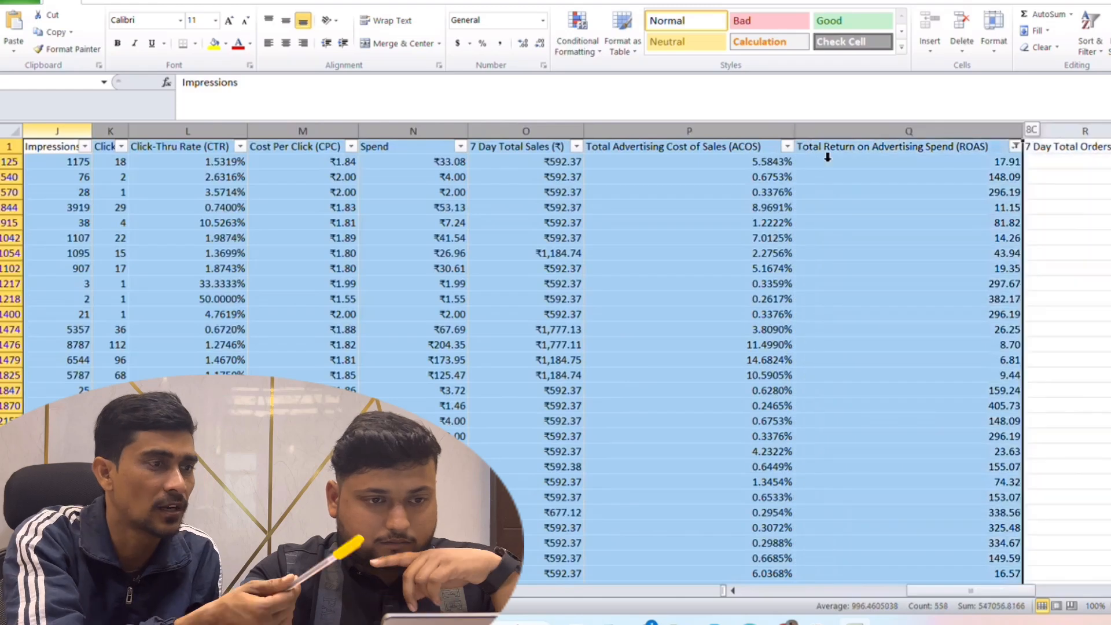
click(709, 124)
click(714, 207)
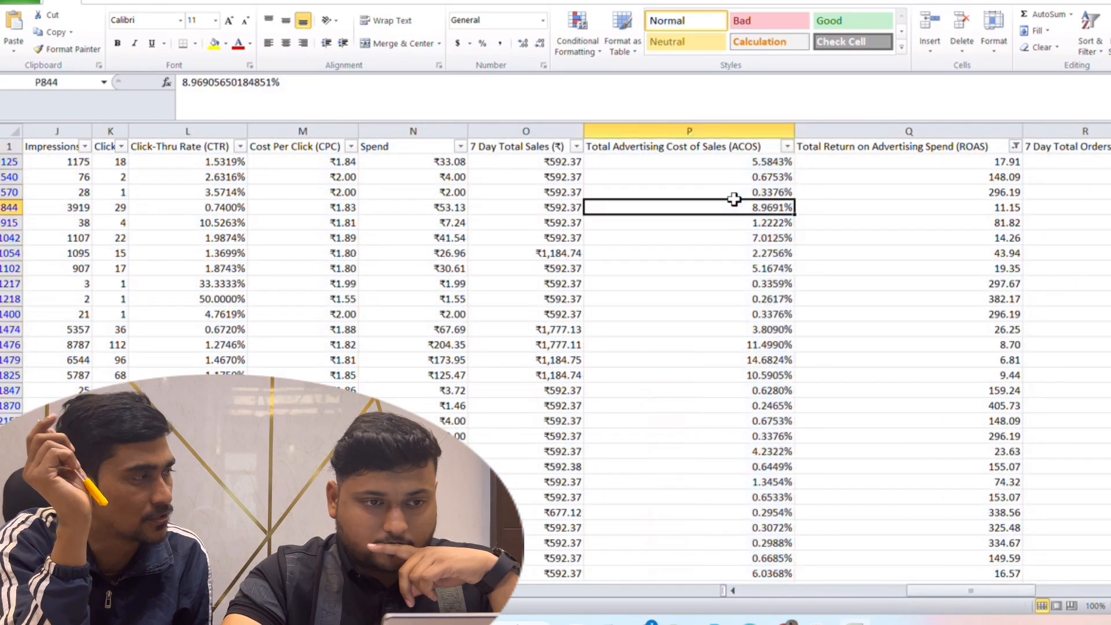
click(745, 166)
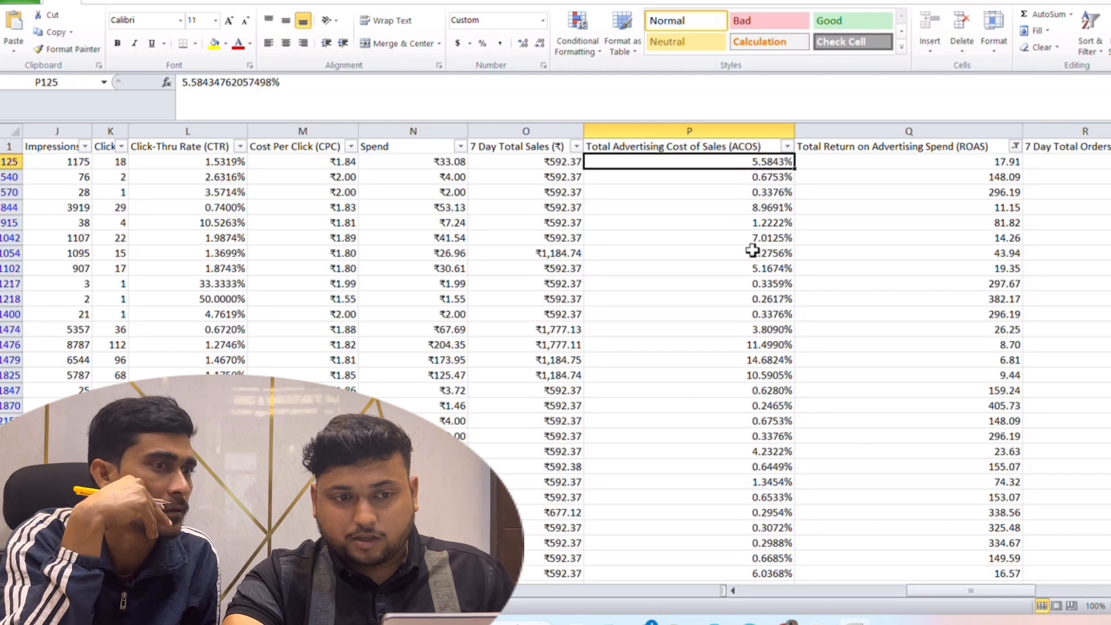
scroll(732, 397, down, 2)
scroll(314, 199, up, 2)
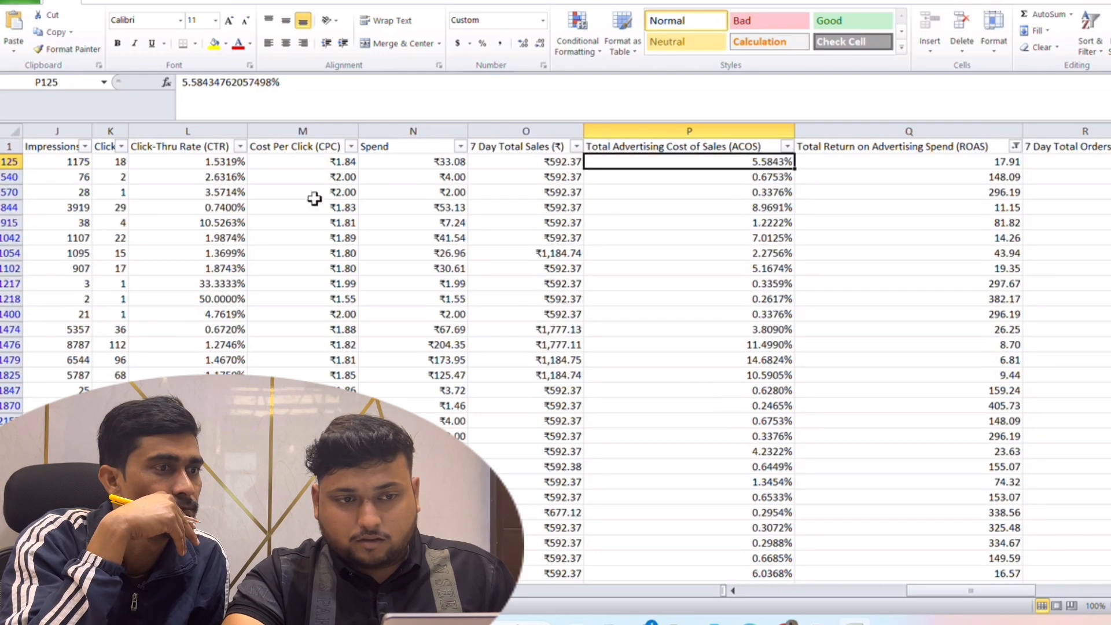
click(54, 147)
key(Left)
key(Left)
key(Left)
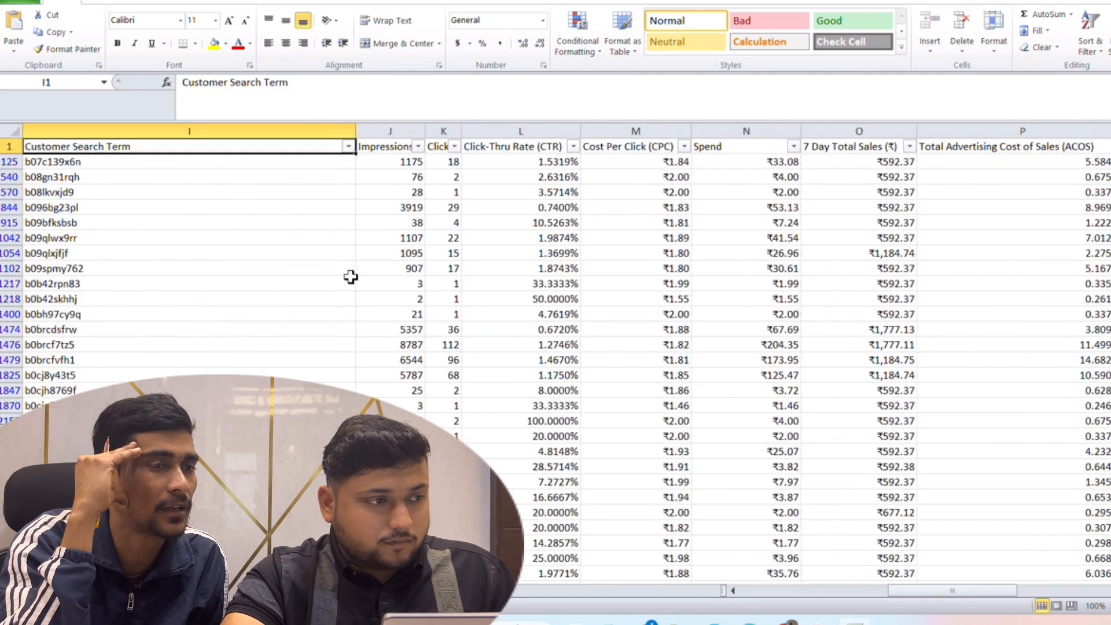
Delete the Impressions, Clicks, Click-Thru Rate, Cost Per Click and Spend columns from the report.
click(525, 129)
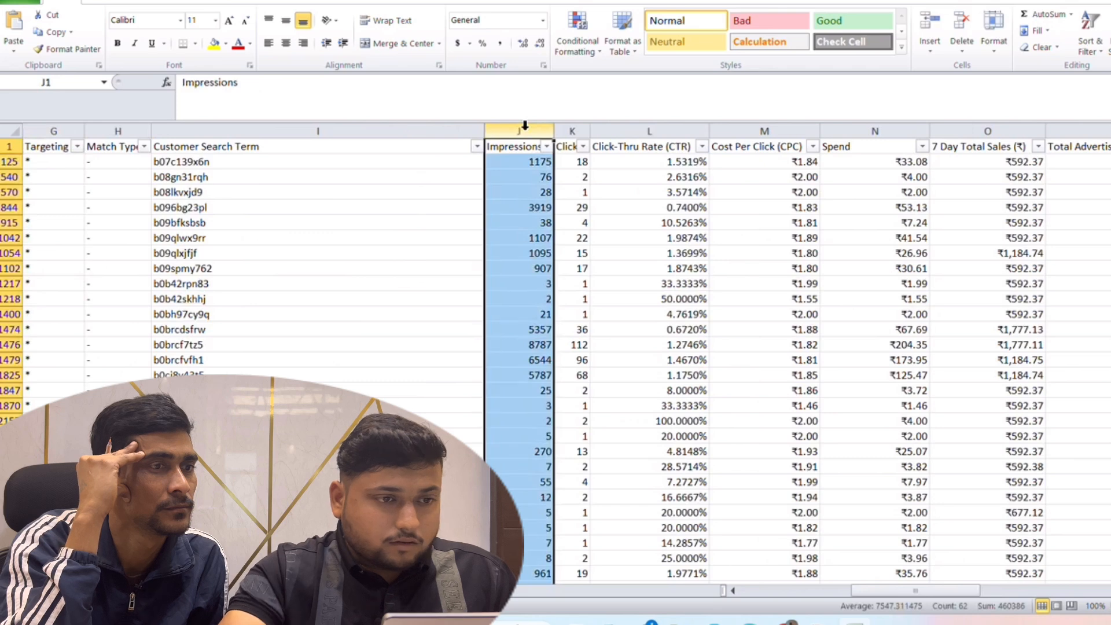
key(shift+Right)
key(shift+Right)
key(shift+Right)
key(shift+Right)
key(shift+Right)
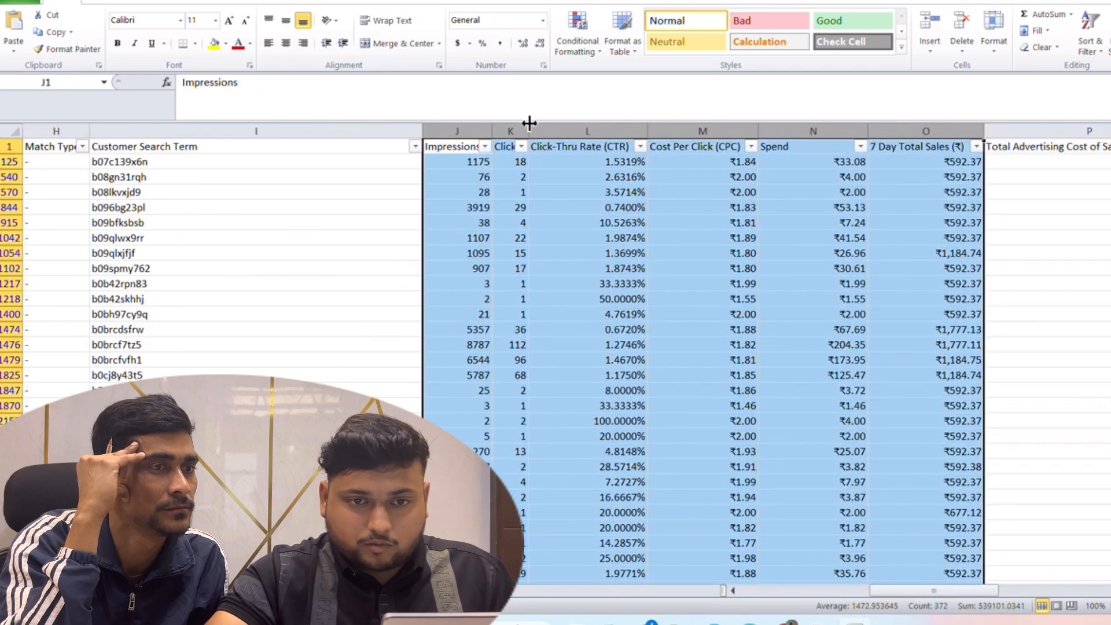
shift+click(813, 129)
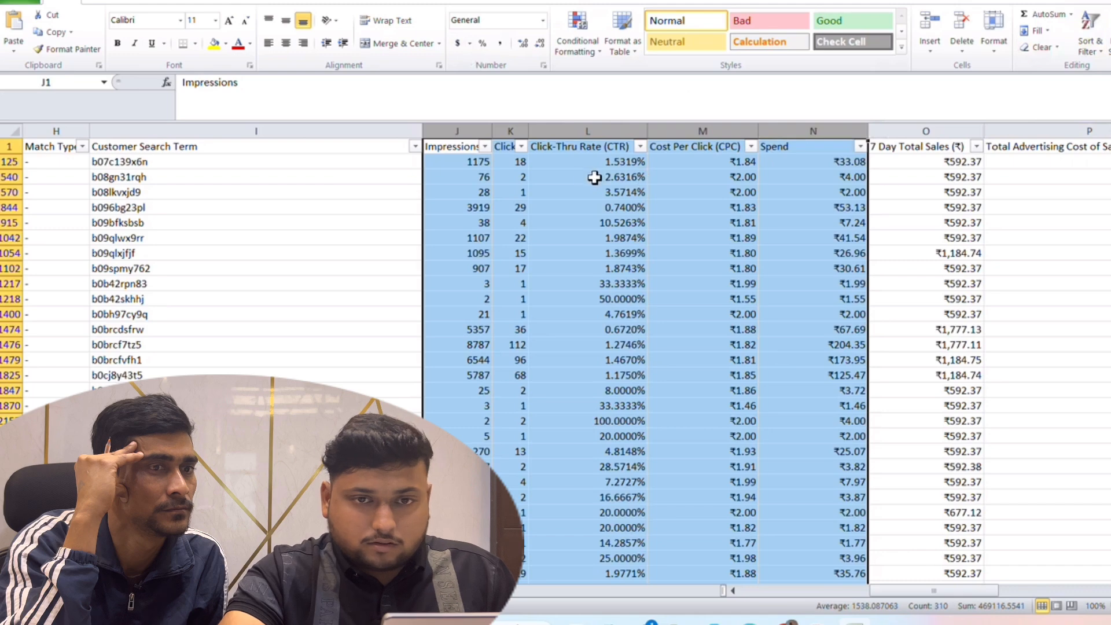
right_click(633, 146)
click(665, 255)
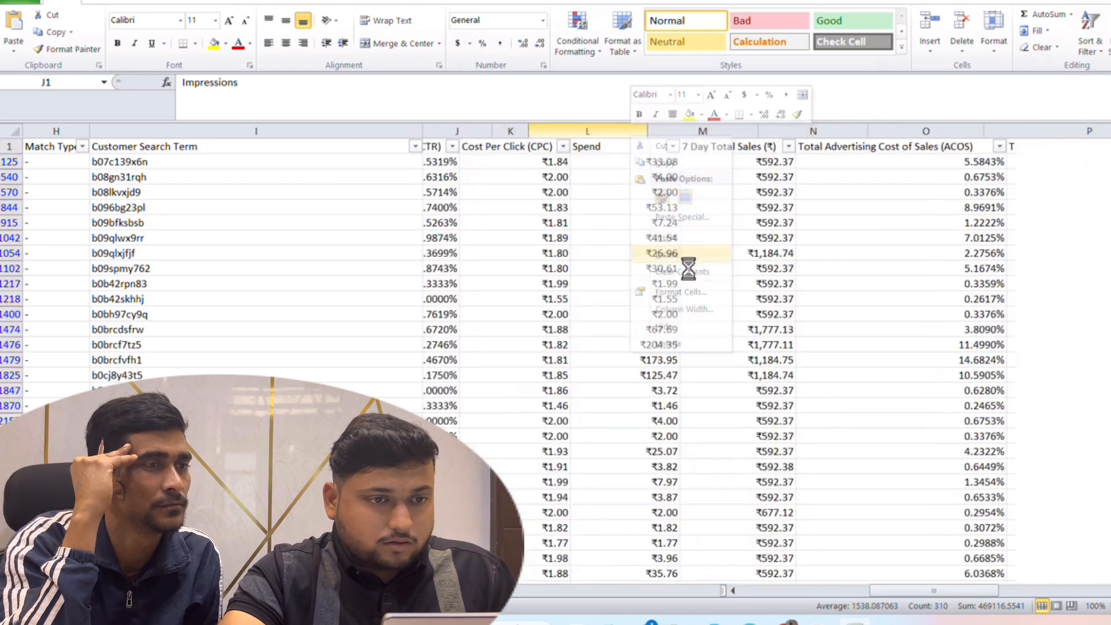
click(549, 194)
key(Left)
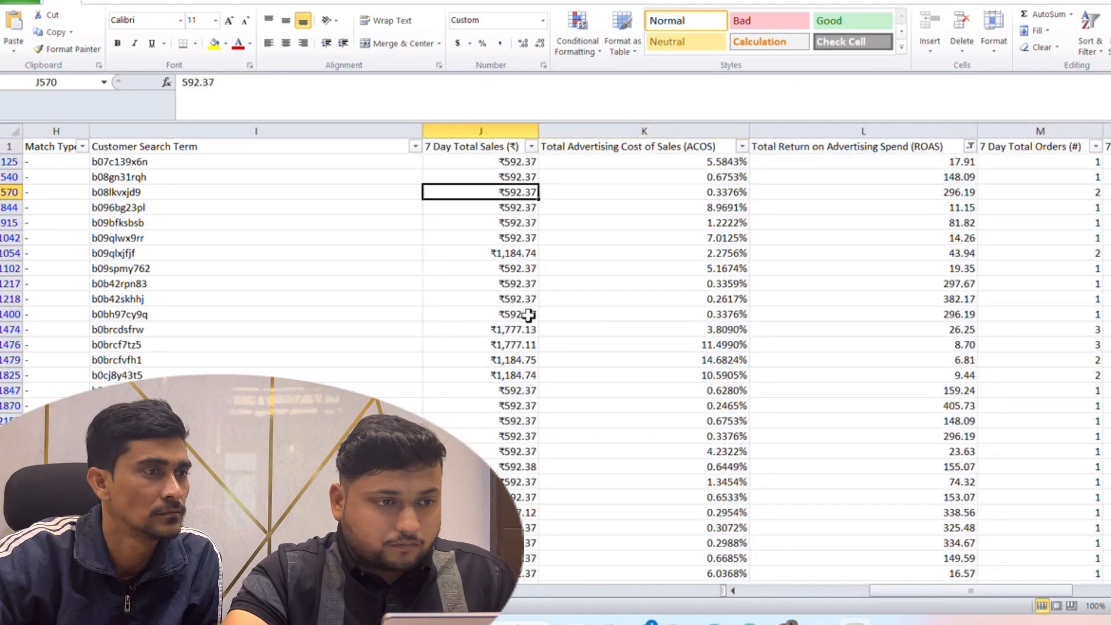
Review the customer search terms next to the campaign names, total sales, ACOS and ROAS in the trimmed report.
key(ctrl+Left)
key(Right)
key(Right)
key(Right)
key(Right)
key(Down)
key(Right)
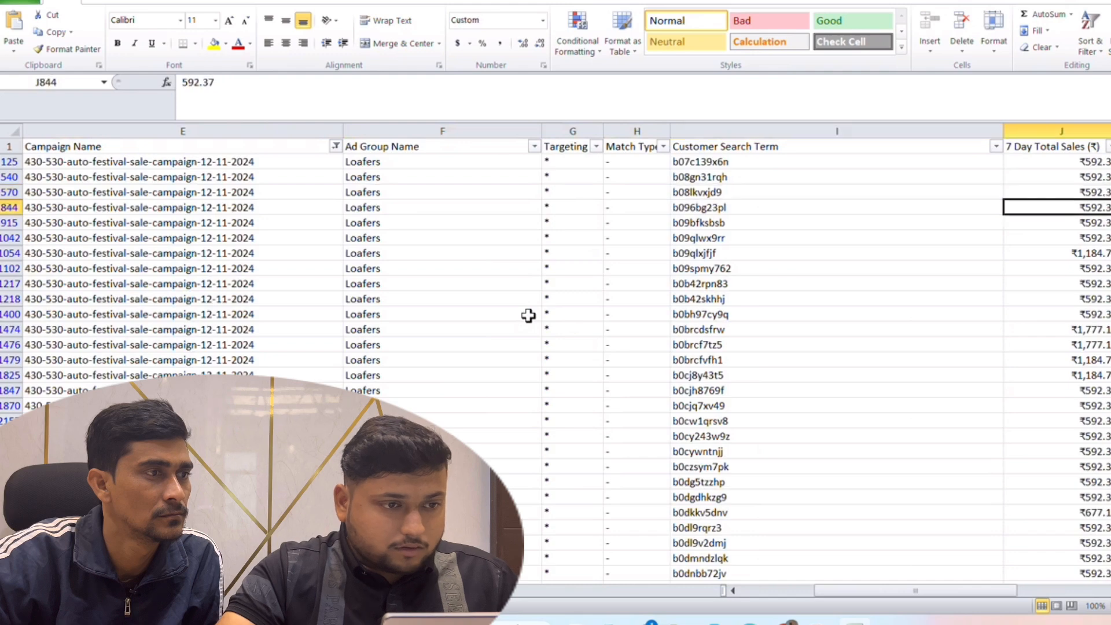
key(Left)
key(Left)
key(Down)
key(Right)
key(Down)
key(Down)
key(Down)
key(Down)
key(Down)
key(Down)
key(Down)
key(Down)
key(Down)
key(Down)
key(Down)
key(Down)
key(Down)
key(Down)
key(Down)
key(Down)
key(Down)
key(Down)
key(Down)
key(Down)
key(Down)
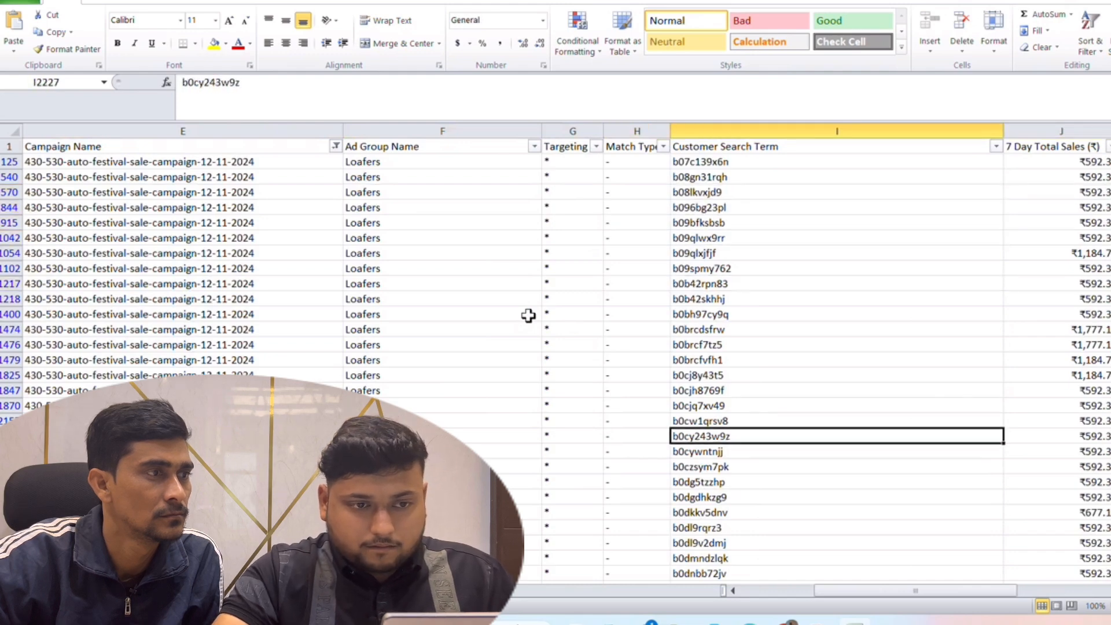
key(Right)
key(Right)
key(Right)
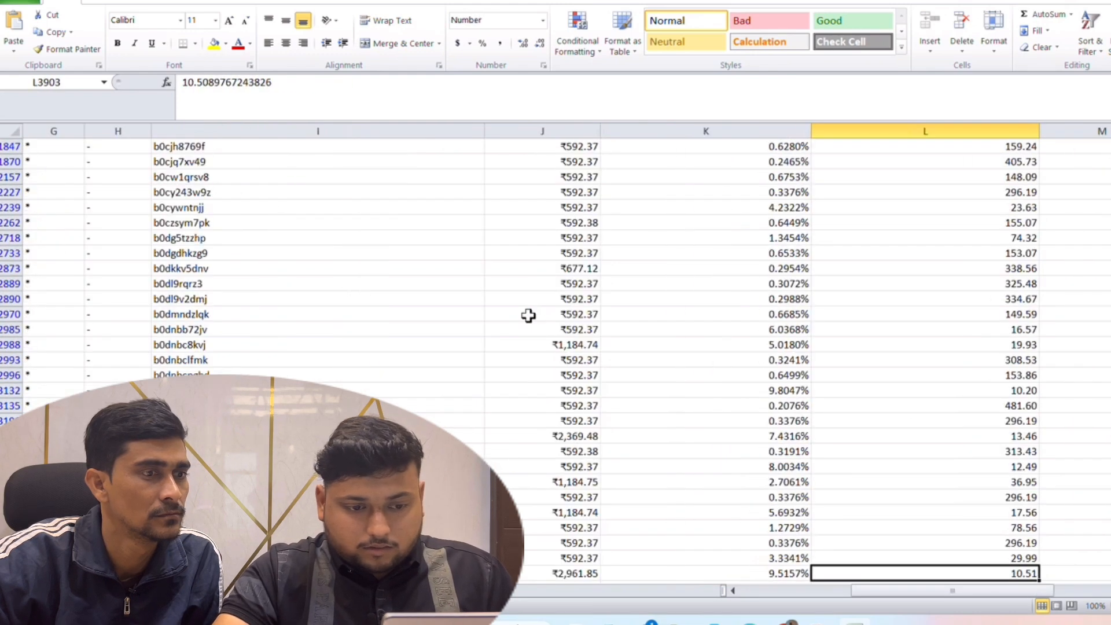
Examine the ROAS values down the filtered search term rows.
scroll(900, 272, up, 5)
scroll(839, 236, down, 1)
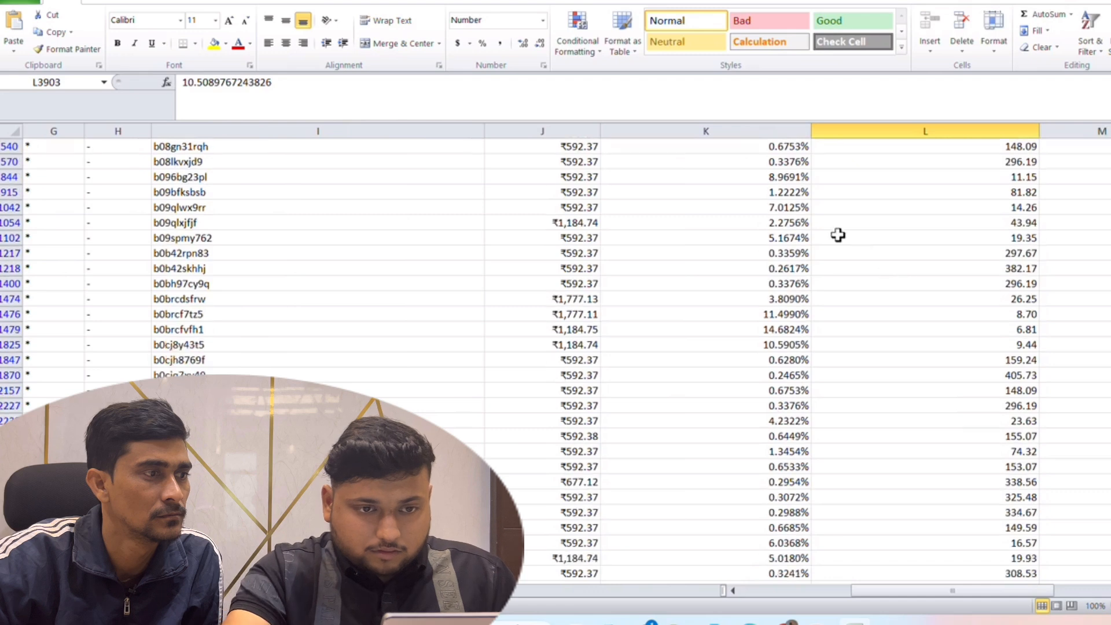
scroll(855, 284, up, 1)
scroll(966, 172, down, 5)
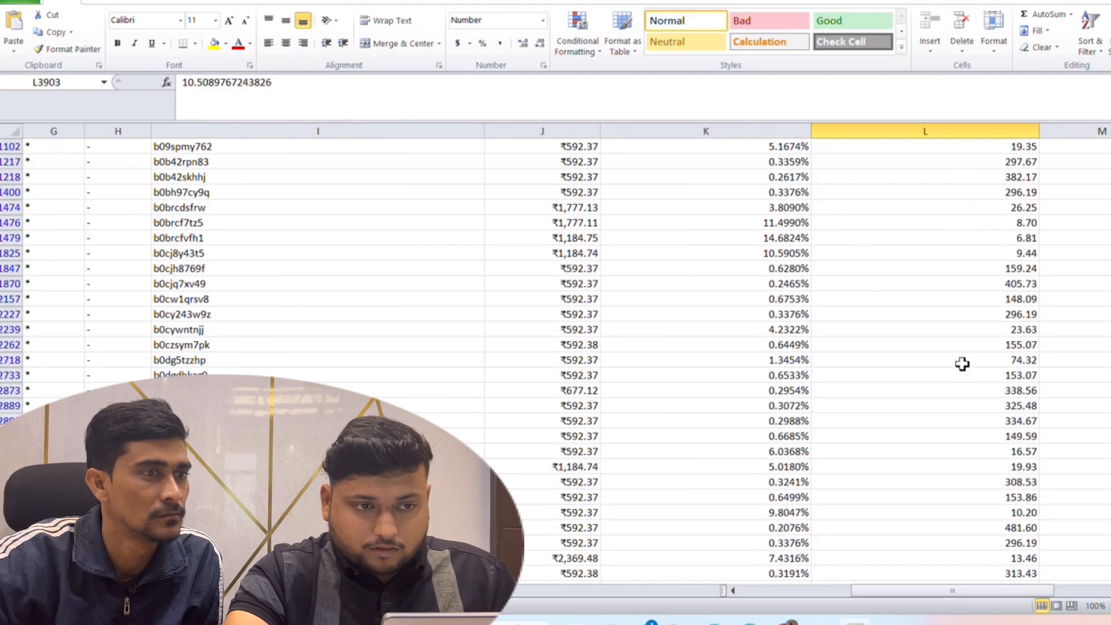
click(1008, 419)
scroll(1004, 359, up, 4)
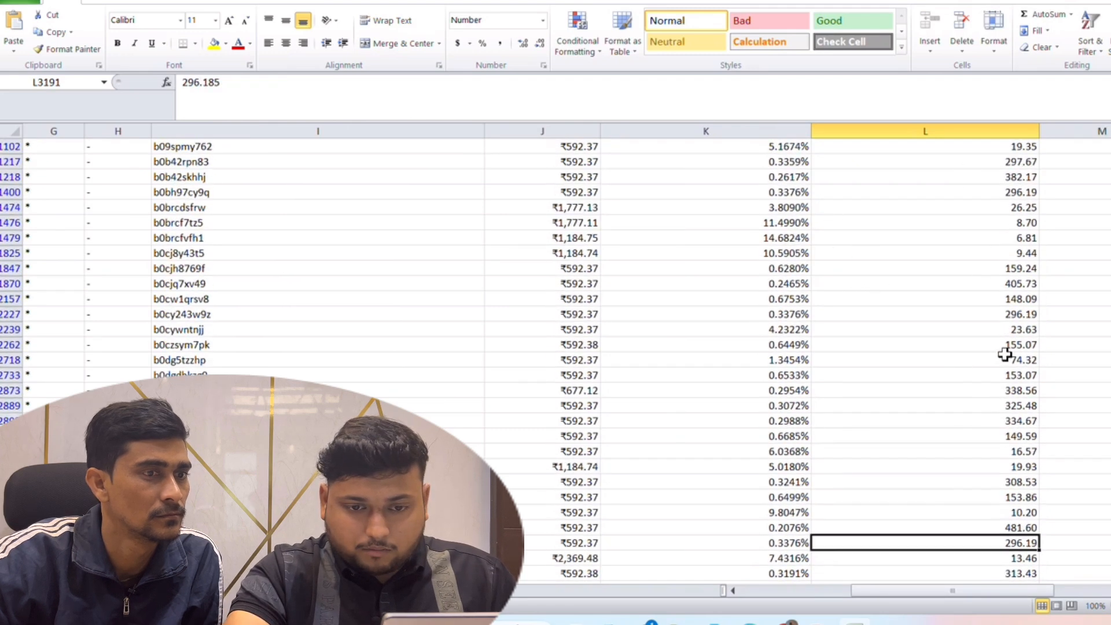
scroll(300, 295, down, 11)
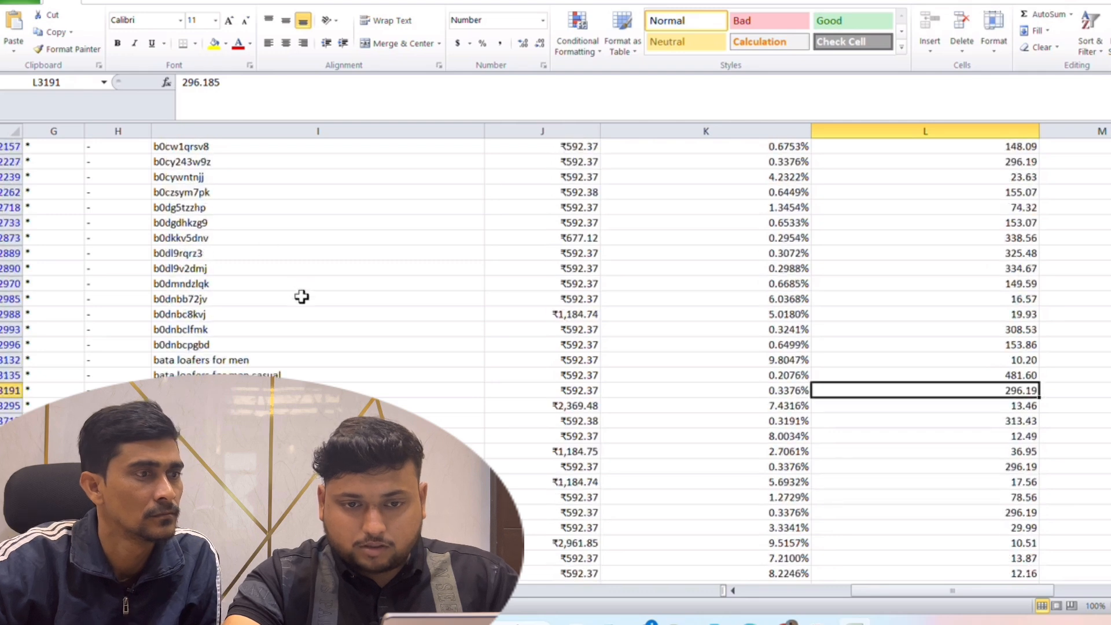
Compare the loafer keyword search terms with their ROAS values, including "loafers combo for men".
scroll(325, 313, up, 1)
scroll(326, 316, up, 1)
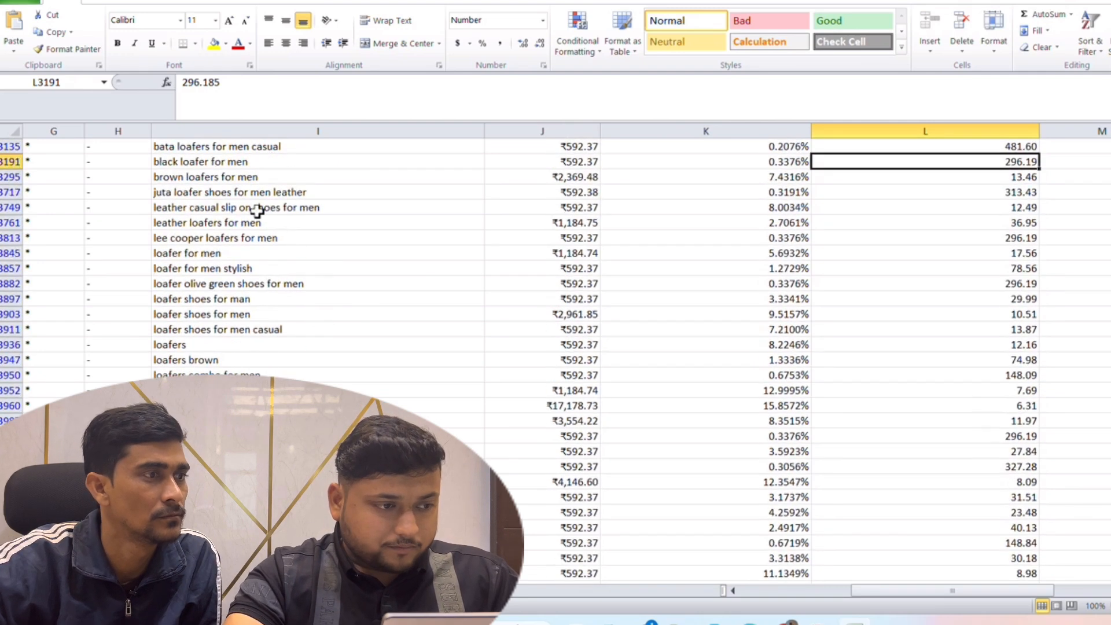
click(249, 174)
click(312, 542)
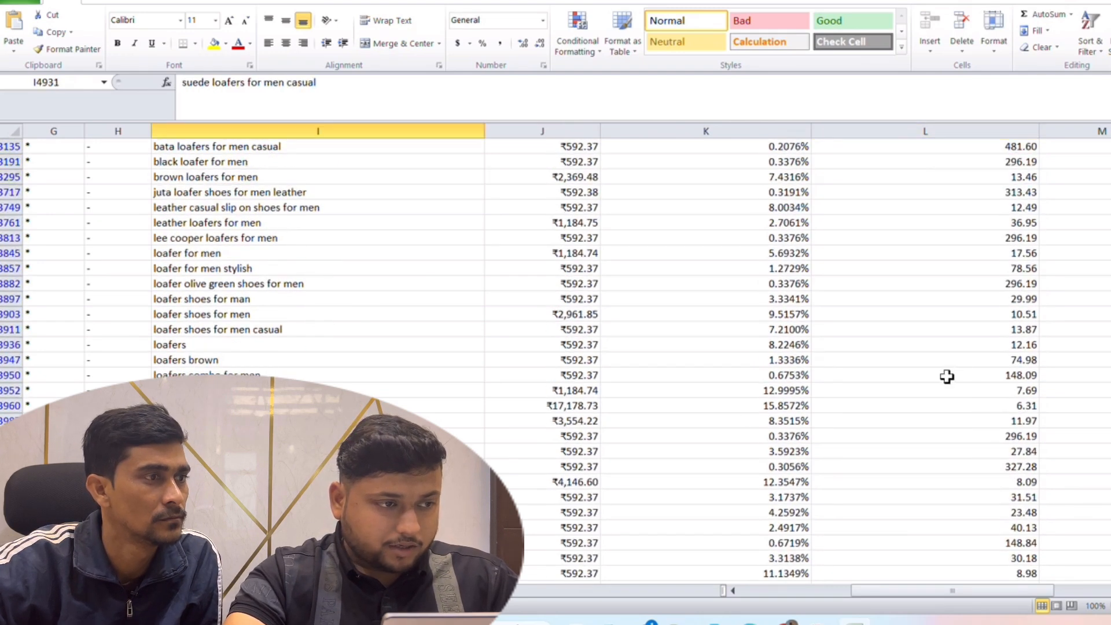
click(1016, 377)
click(292, 375)
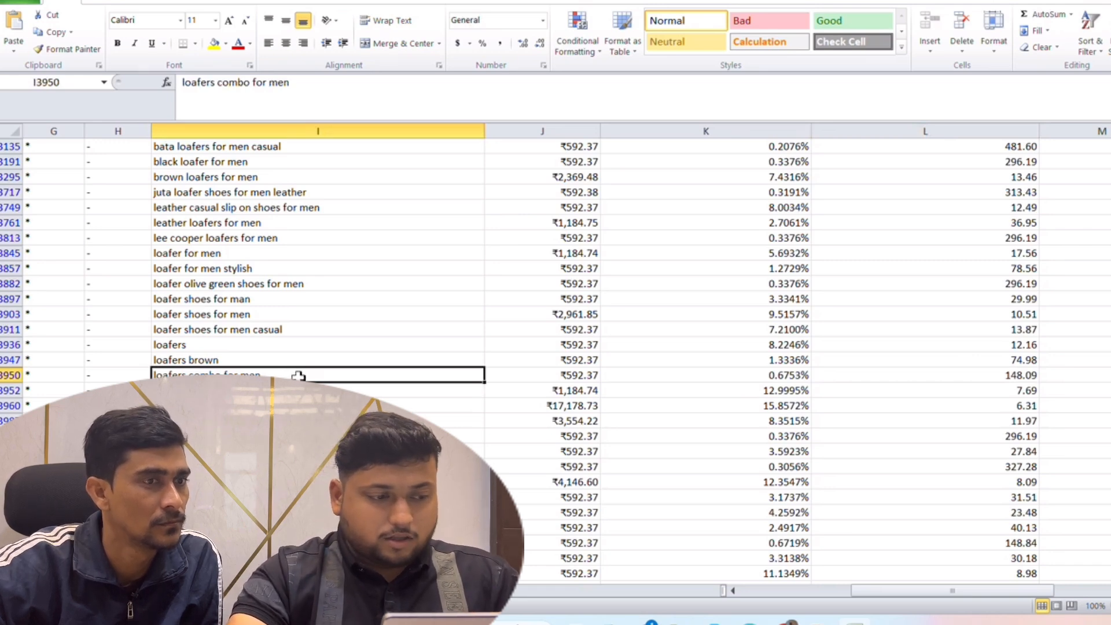
scroll(299, 368, up, 1)
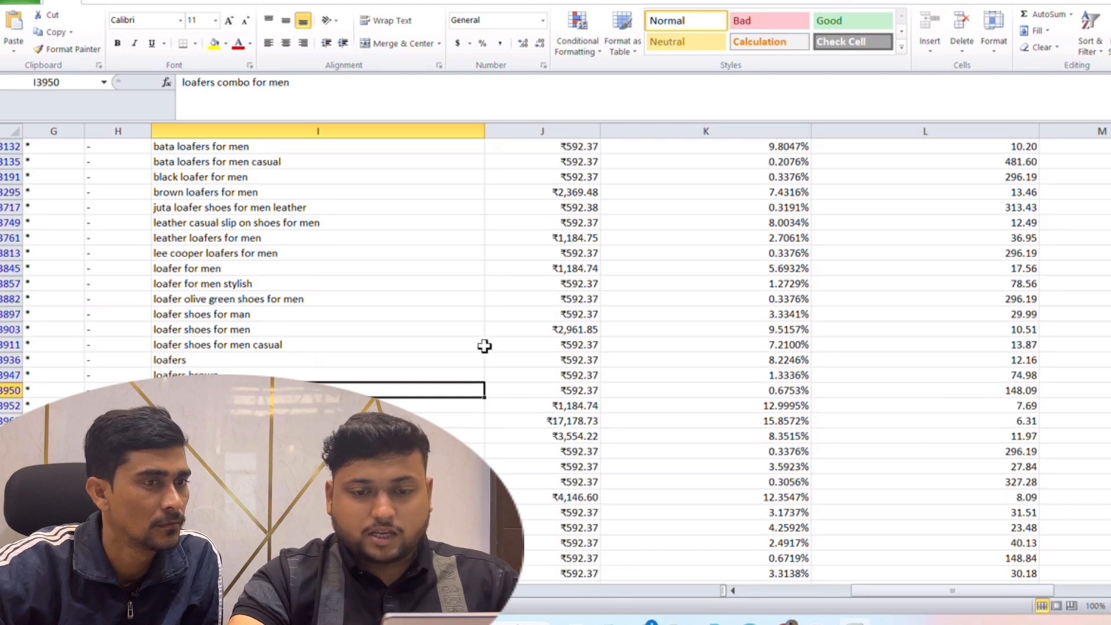
scroll(484, 346, up, 20)
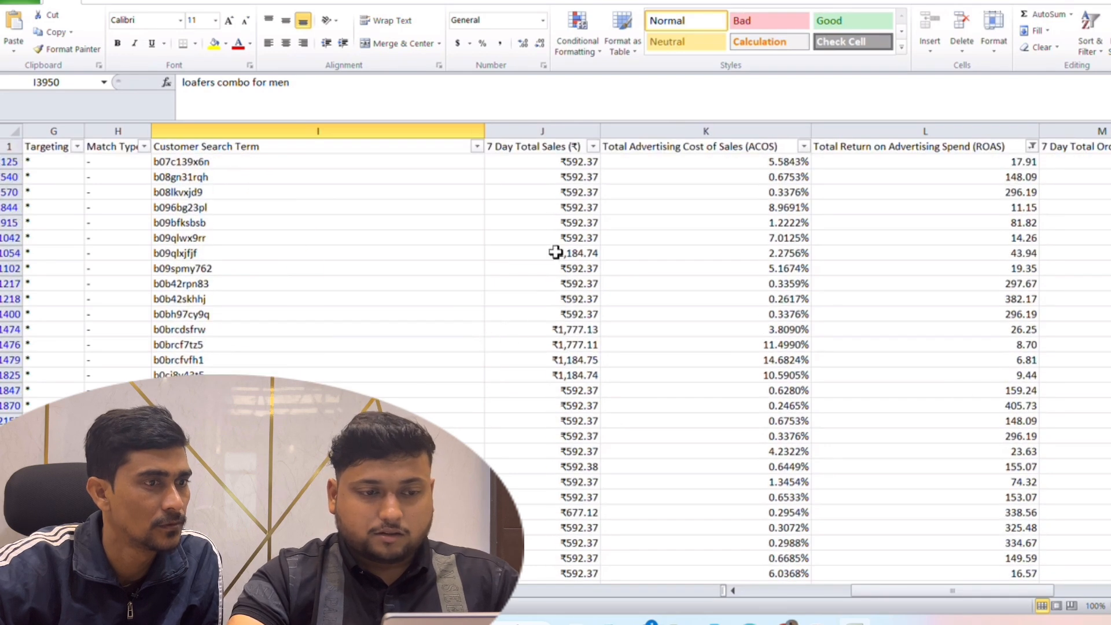